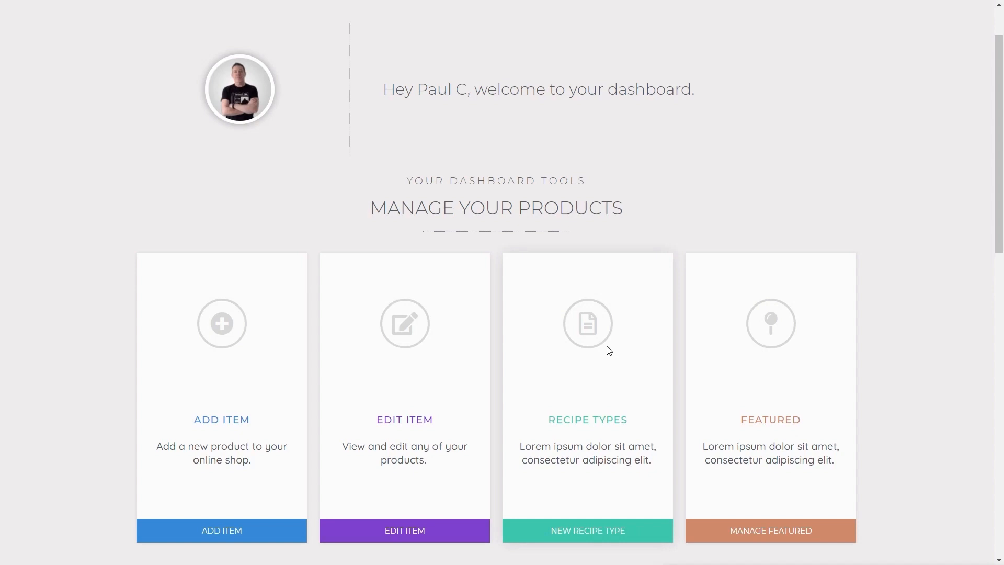
# - Review the front-end dashboard's product tools, help form and site management sections
pyautogui.scroll(-10, 861, 343)
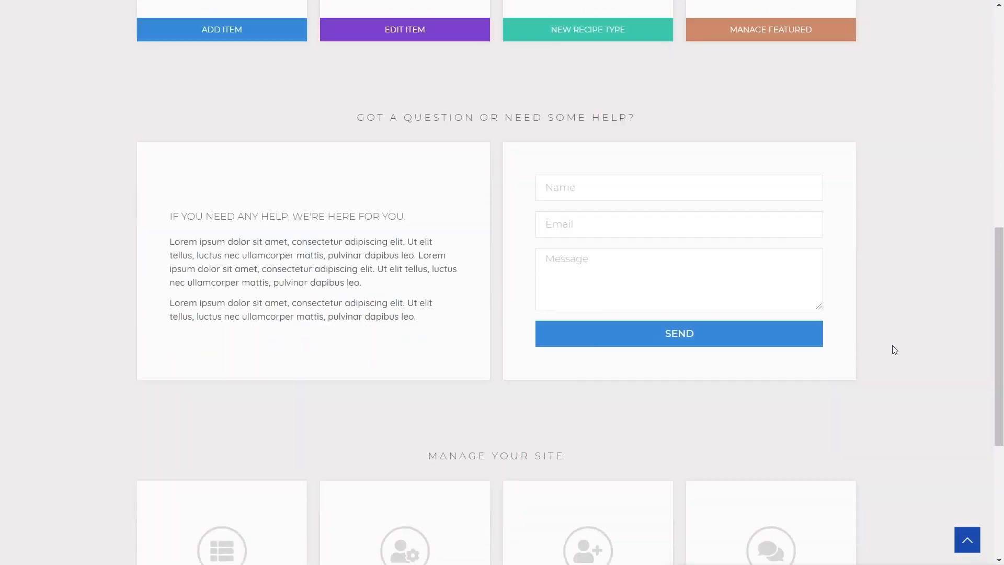
pyautogui.scroll(-5, 892, 346)
pyautogui.scroll(6, 893, 346)
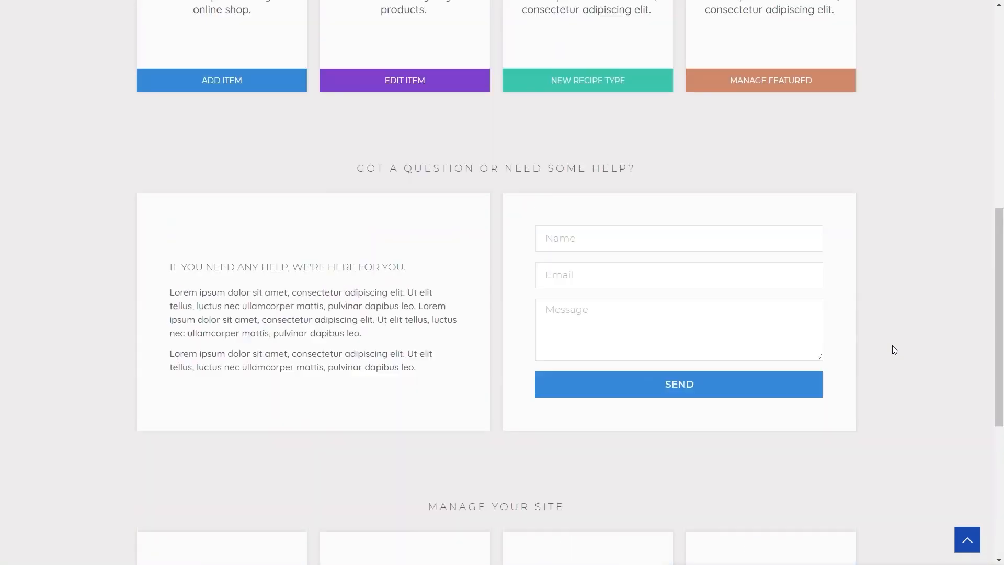
pyautogui.scroll(8, 892, 345)
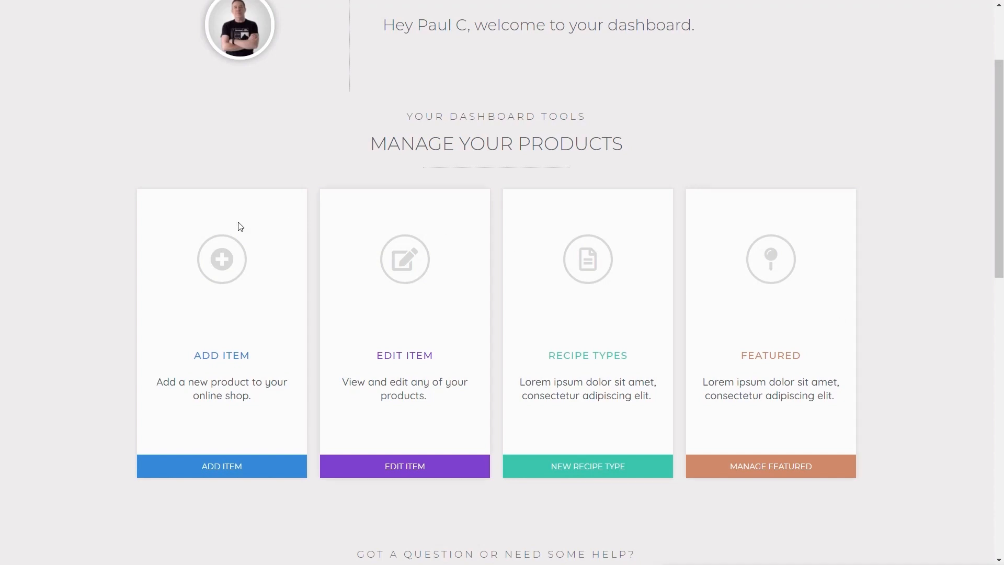
# - Open the dashboard's form for adding an item and examine its fields from product name through stock status, then return to the dashboard
pyautogui.click(217, 273)
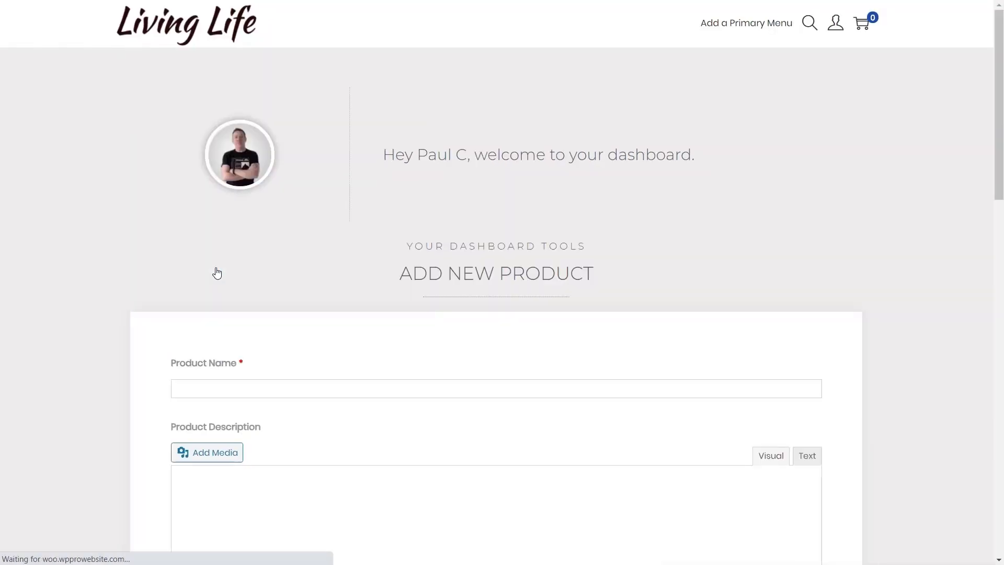
pyautogui.scroll(-1, 112, 347)
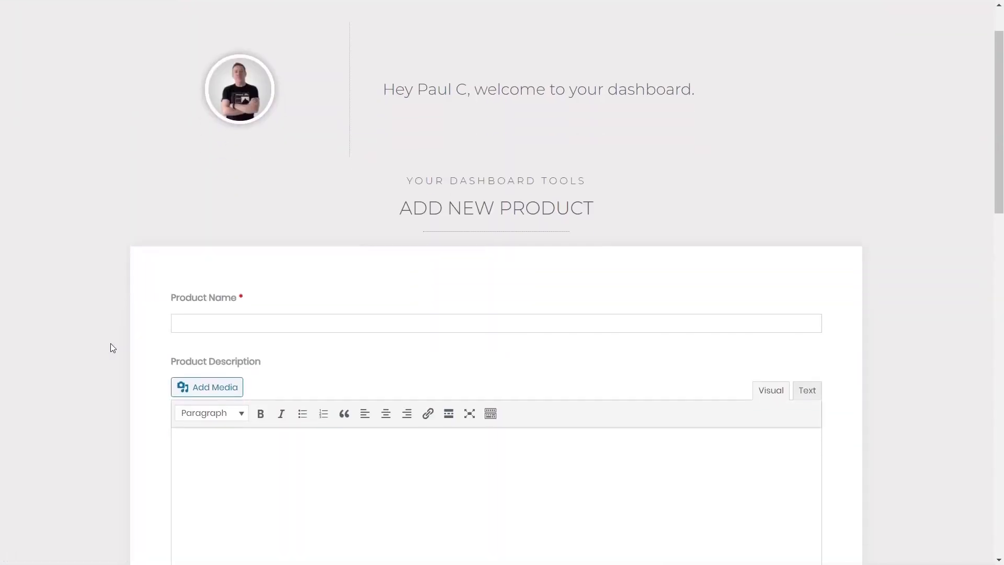
pyautogui.scroll(-3, 111, 343)
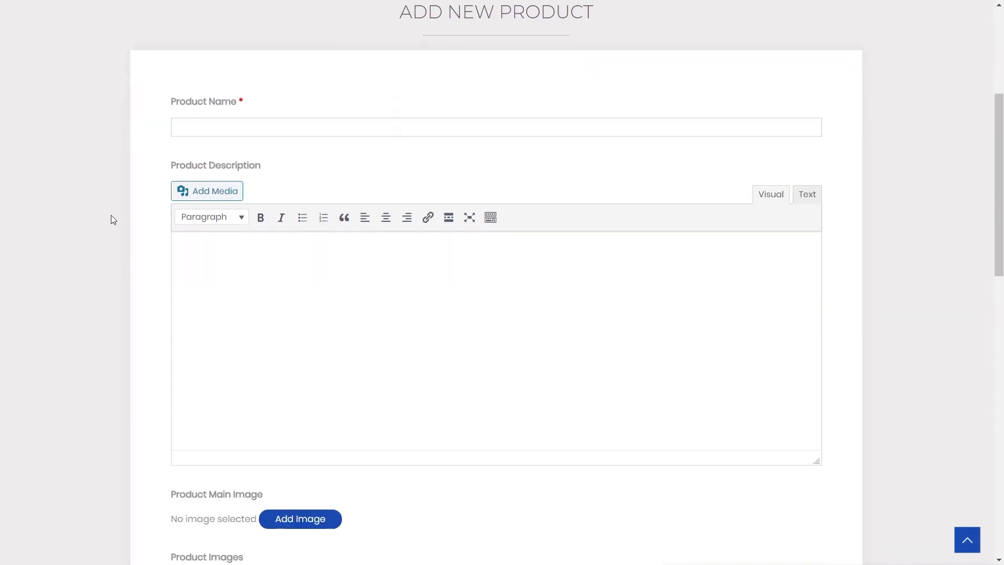
pyautogui.scroll(-3, 97, 381)
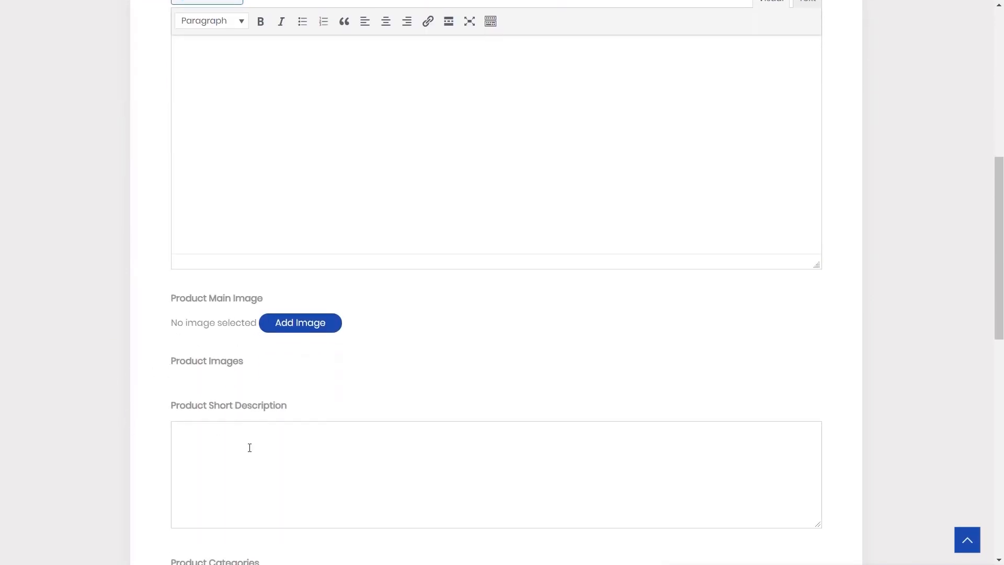
pyautogui.scroll(-8, 250, 448)
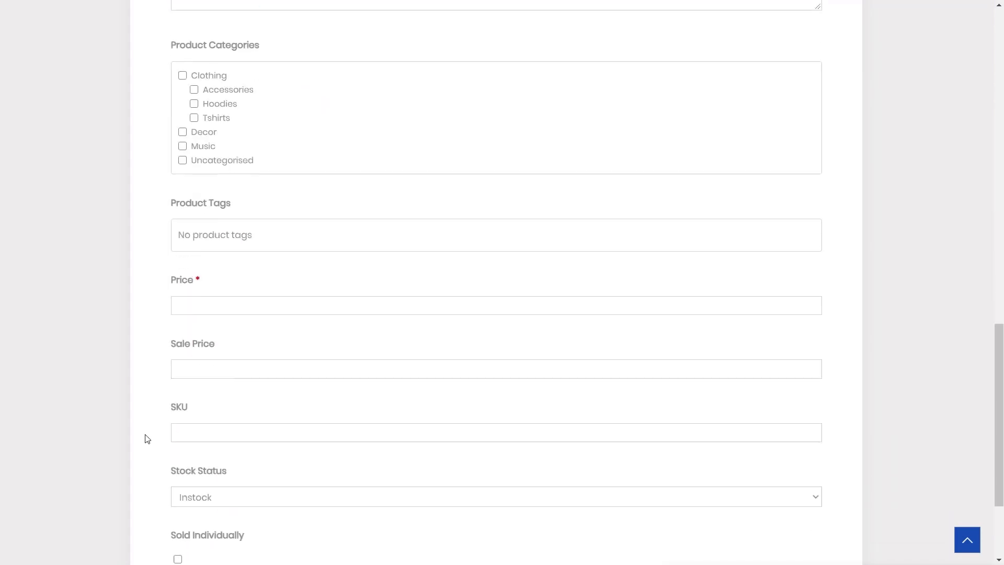
pyautogui.scroll(-2, 147, 438)
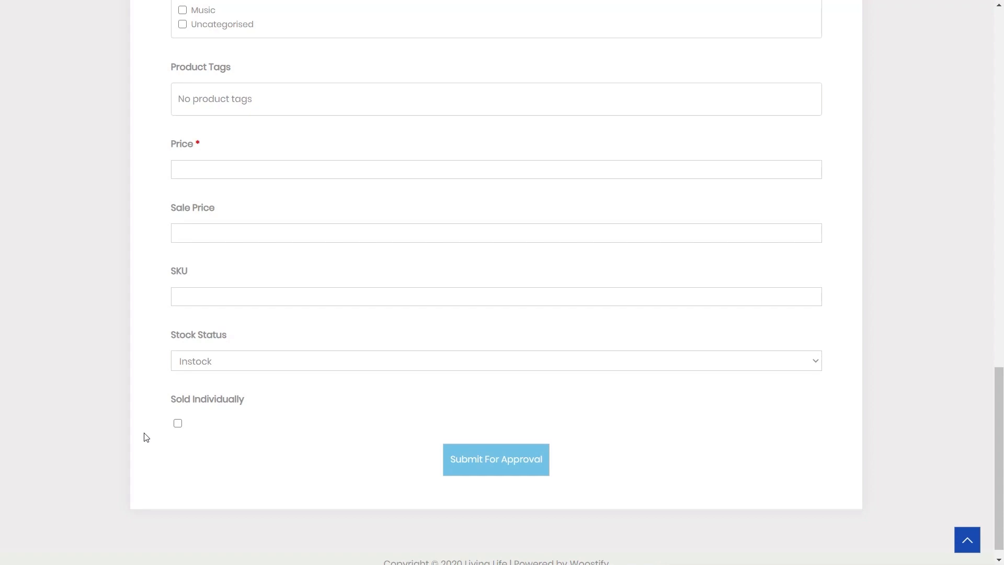
pyautogui.scroll(10, 251, 413)
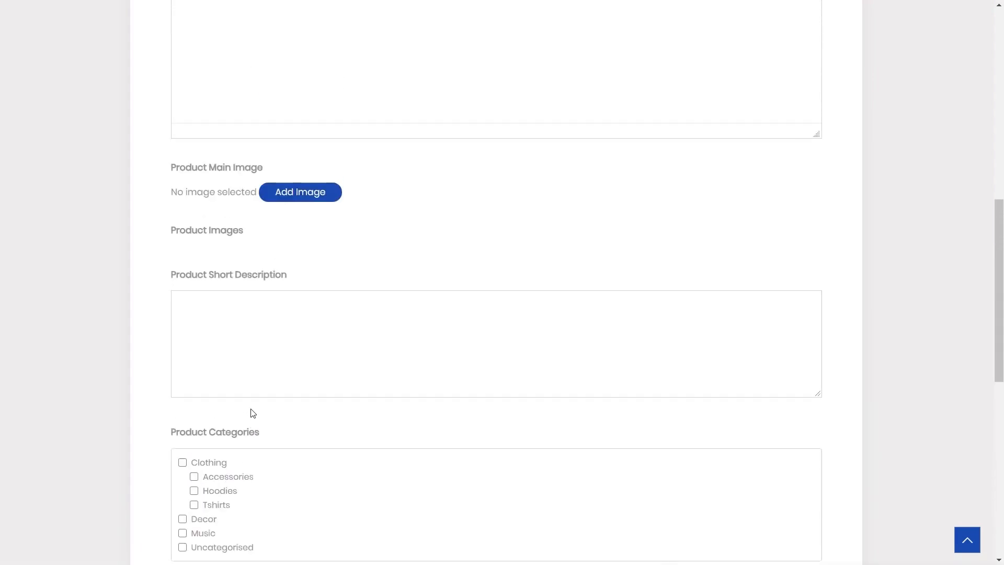
pyautogui.scroll(8, 253, 412)
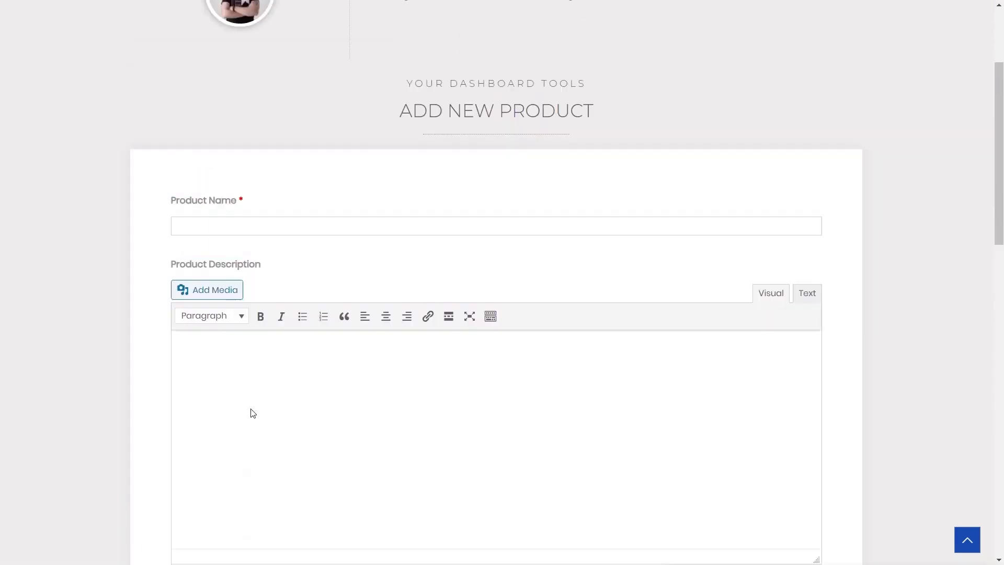
pyautogui.scroll(1, 253, 414)
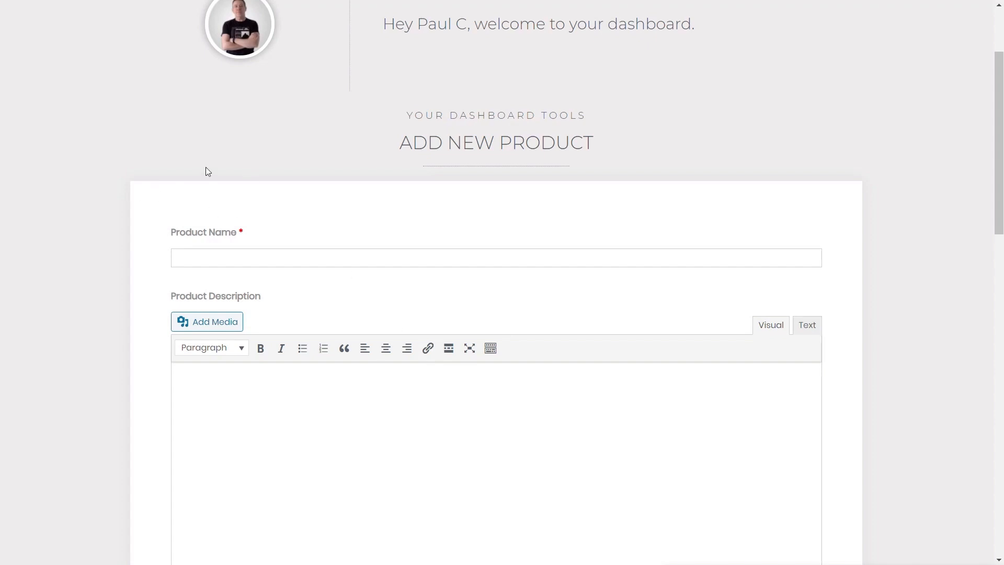
pyautogui.scroll(-15, 107, 221)
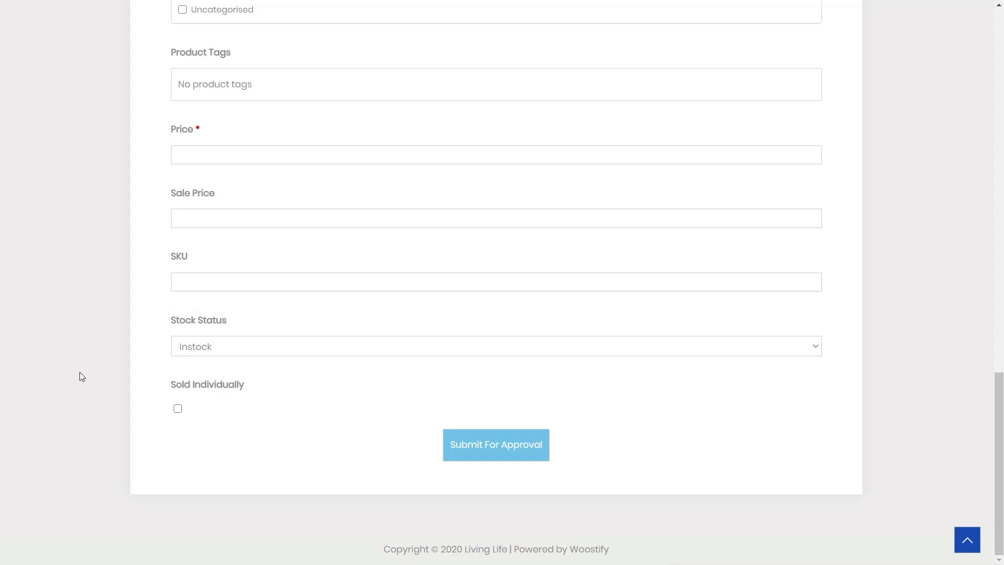
pyautogui.scroll(20, 79, 372)
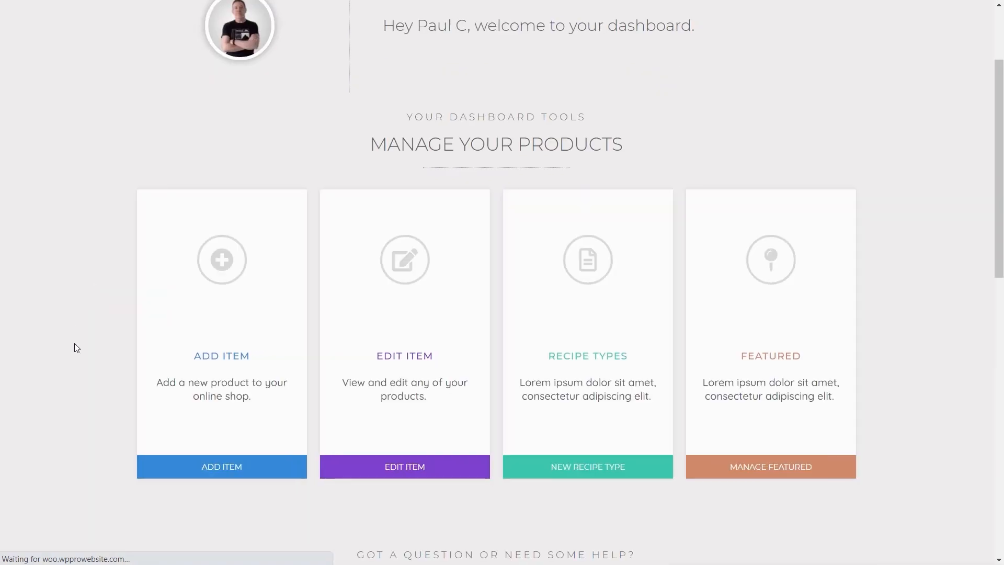
# - Open the dashboard's item editing page and look through the listed products
pyautogui.click(403, 470)
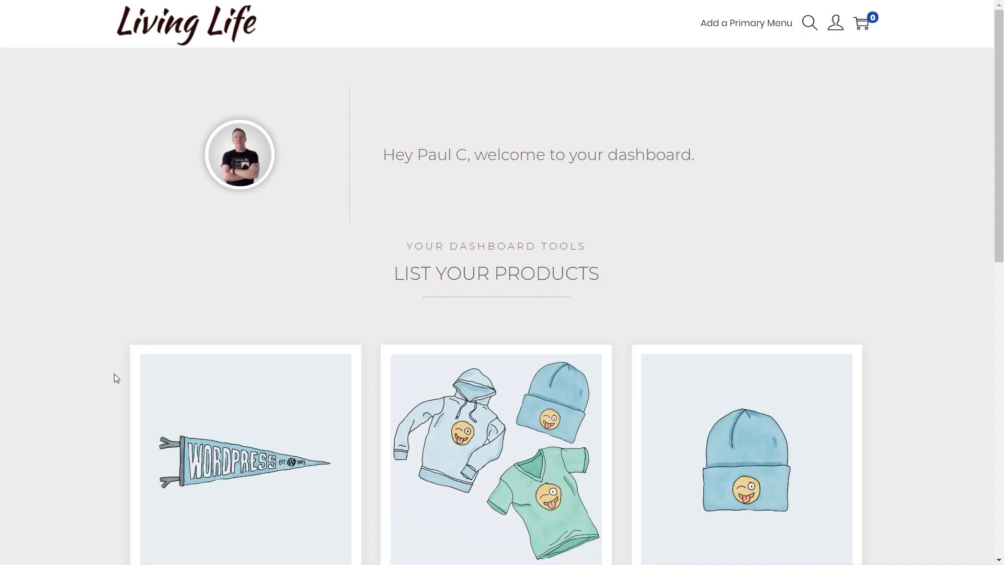
pyautogui.scroll(-5, 114, 365)
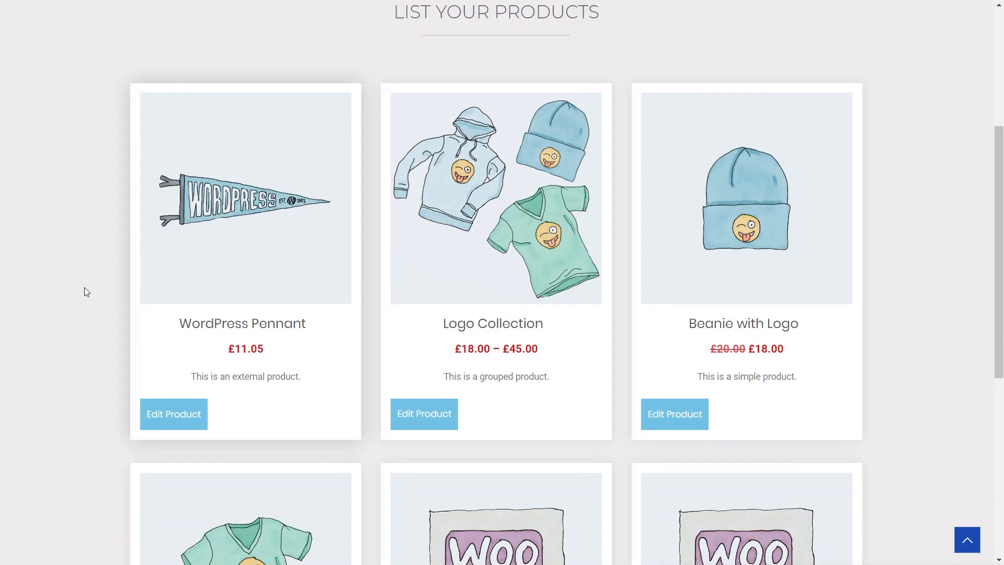
pyautogui.scroll(-7, 104, 361)
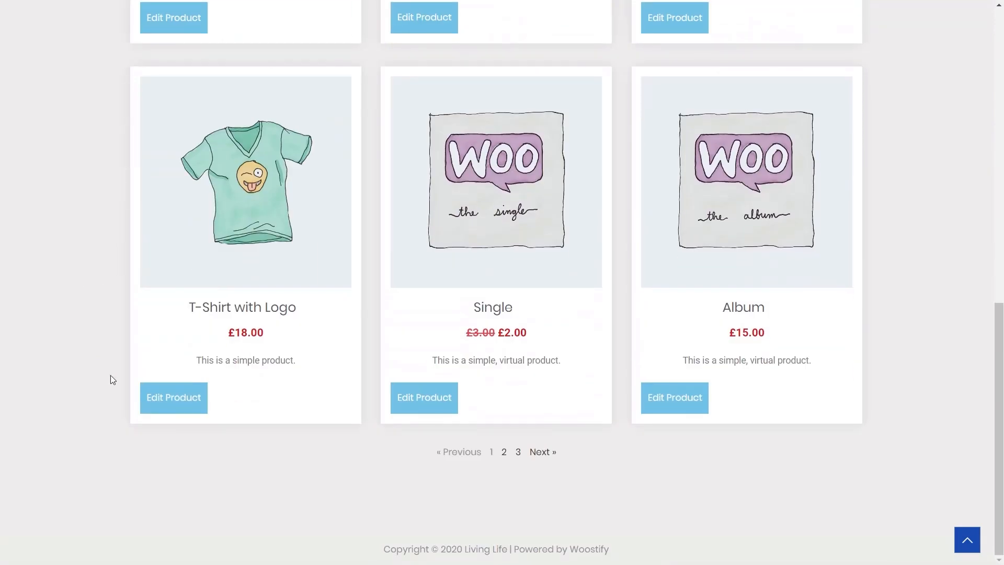
pyautogui.scroll(7, 291, 477)
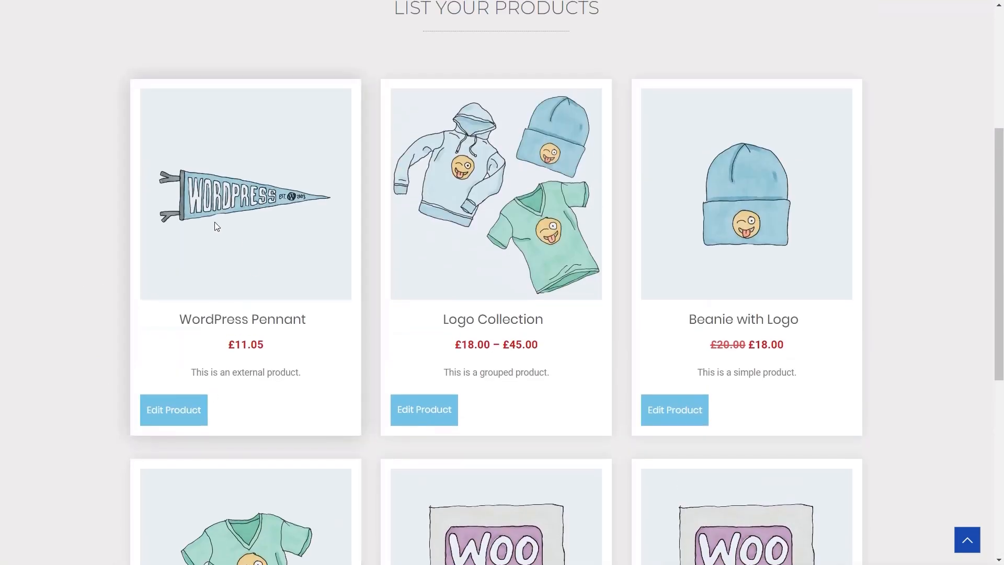
# - Open the WordPress Pennant product for editing, examine its content, image, category and price fields, and close the form
pyautogui.click(190, 415)
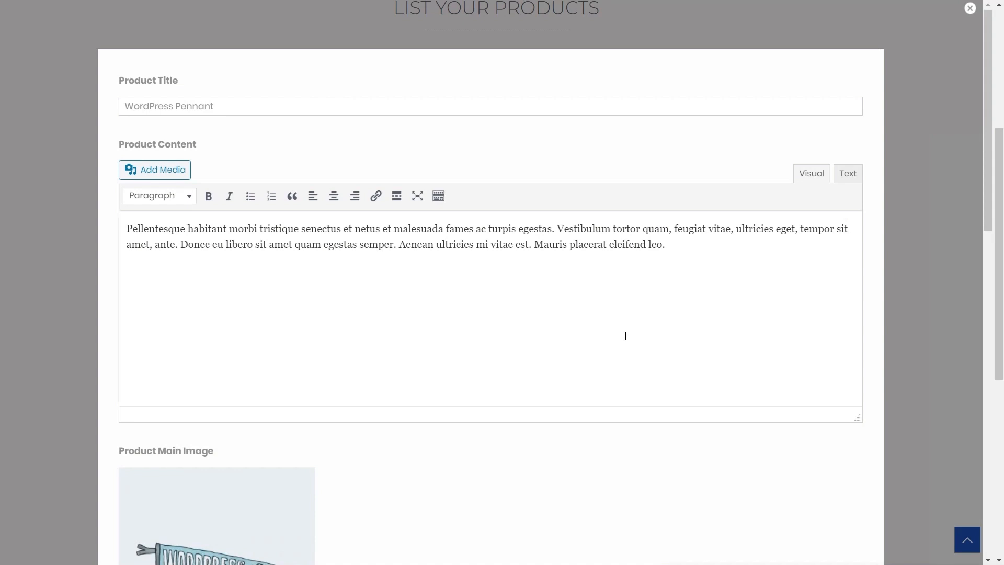
pyautogui.scroll(-3, 625, 336)
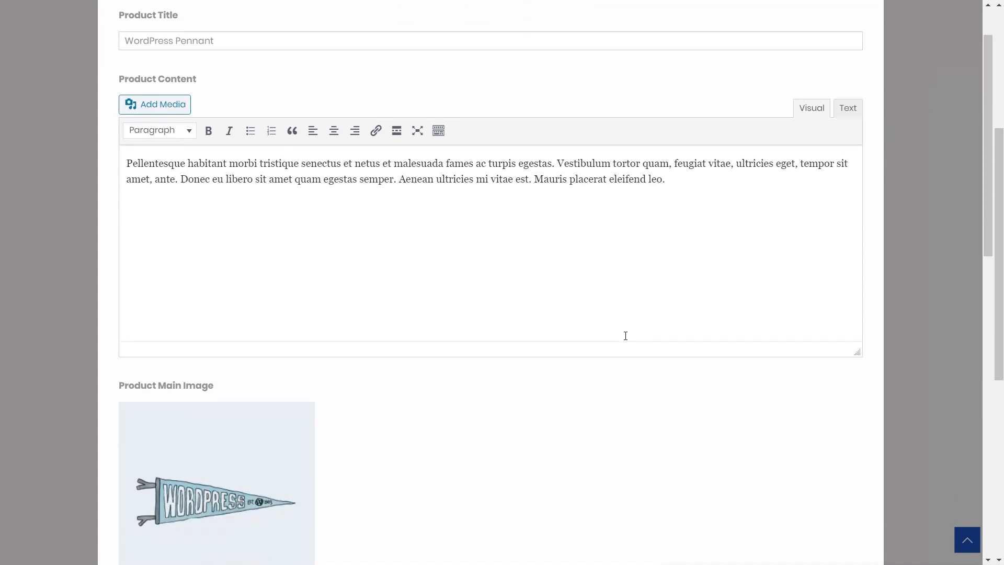
pyautogui.scroll(-3, 626, 335)
pyautogui.scroll(-5, 626, 338)
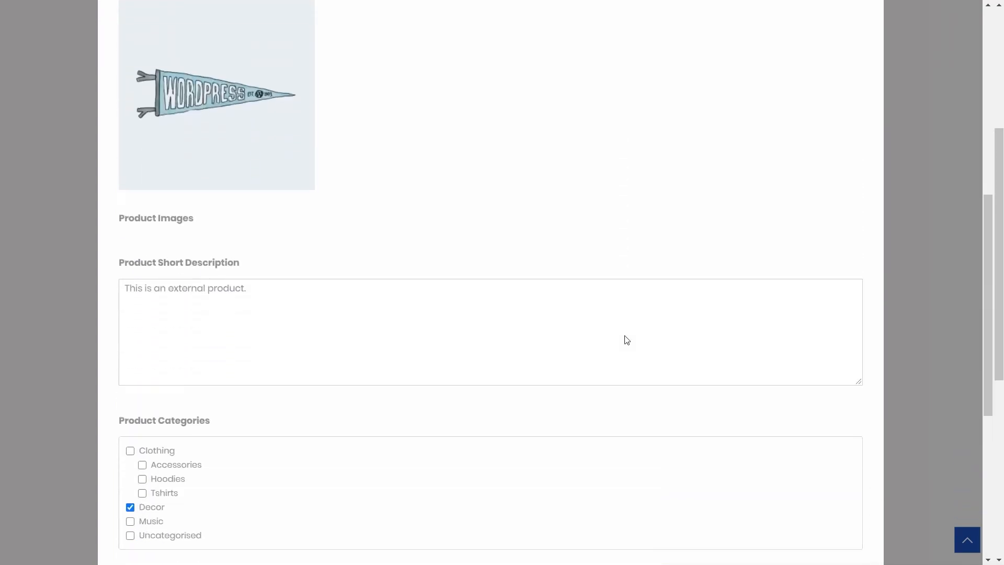
pyautogui.scroll(-5, 626, 340)
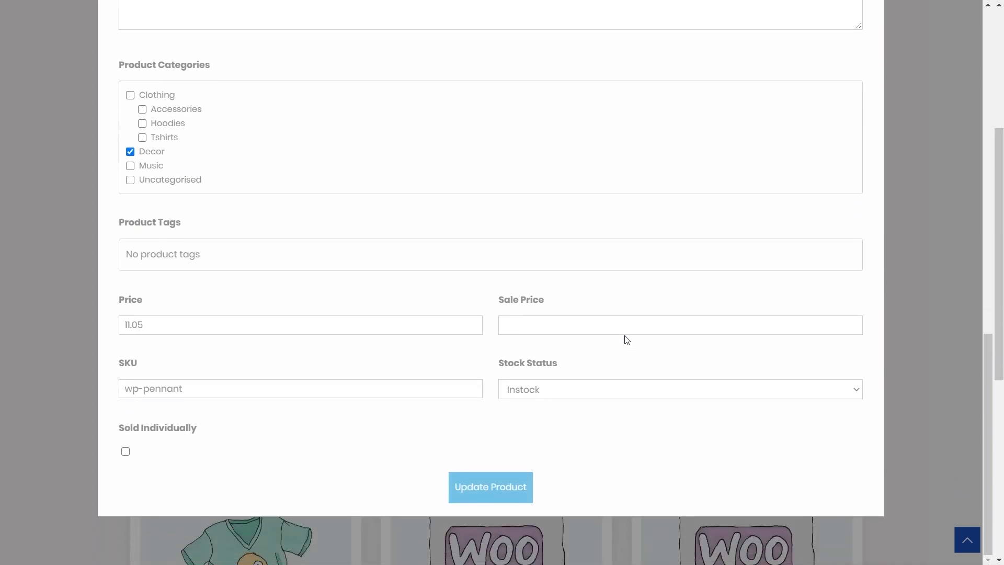
pyautogui.scroll(12, 627, 340)
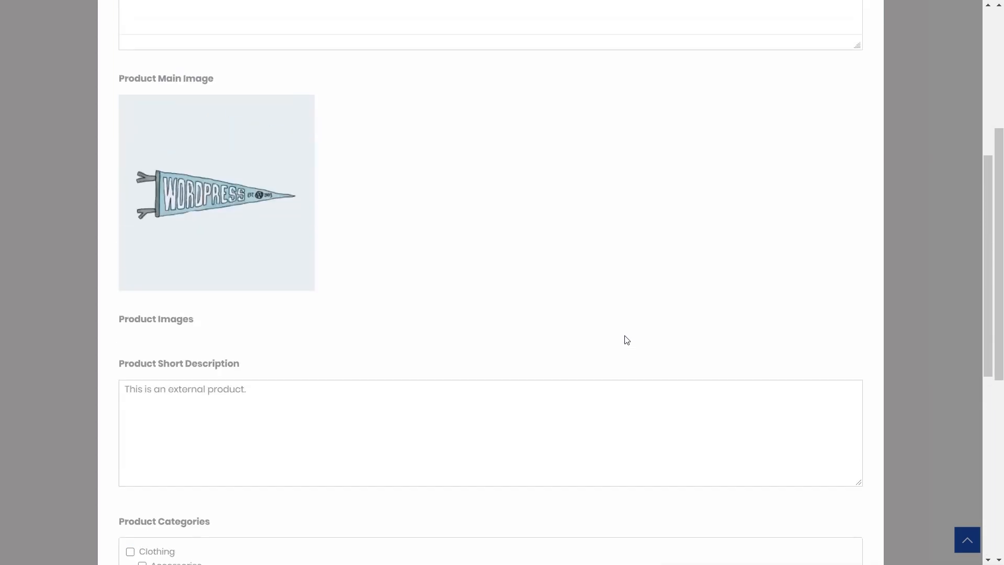
pyautogui.click(970, 9)
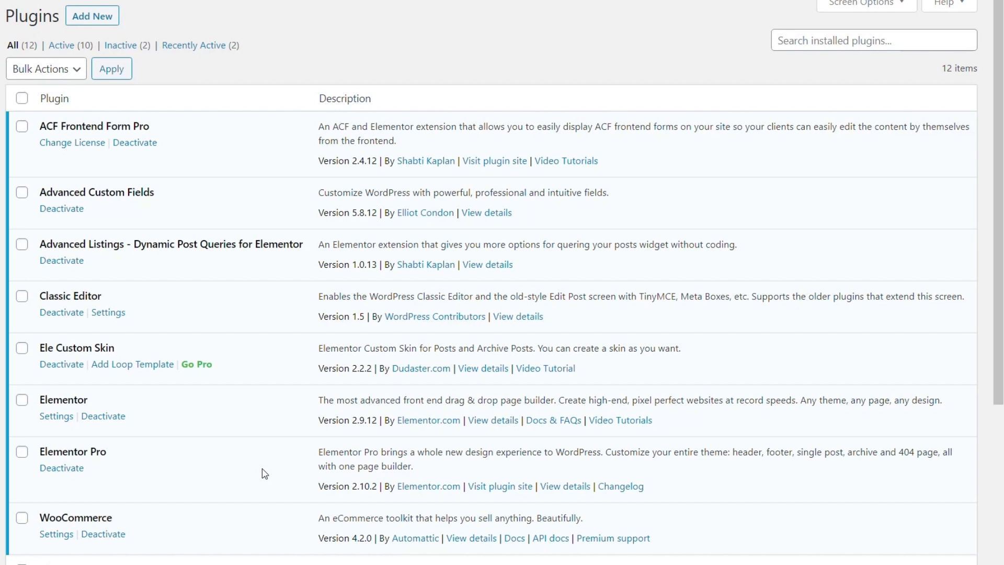
# - Review the plugins installed on the WordPress site
pyautogui.scroll(-1, 239, 478)
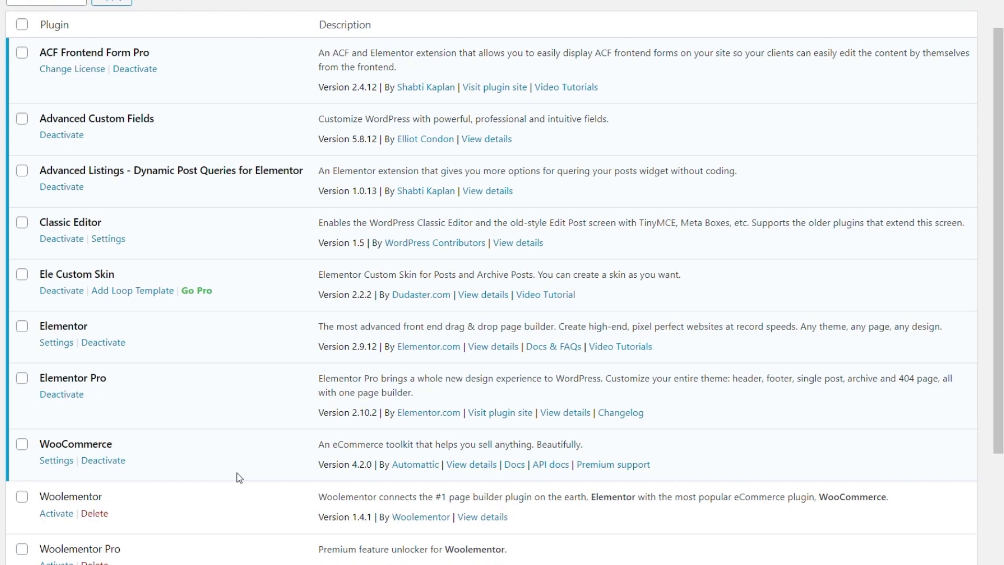
pyautogui.scroll(-2, 236, 536)
pyautogui.scroll(3, 323, 453)
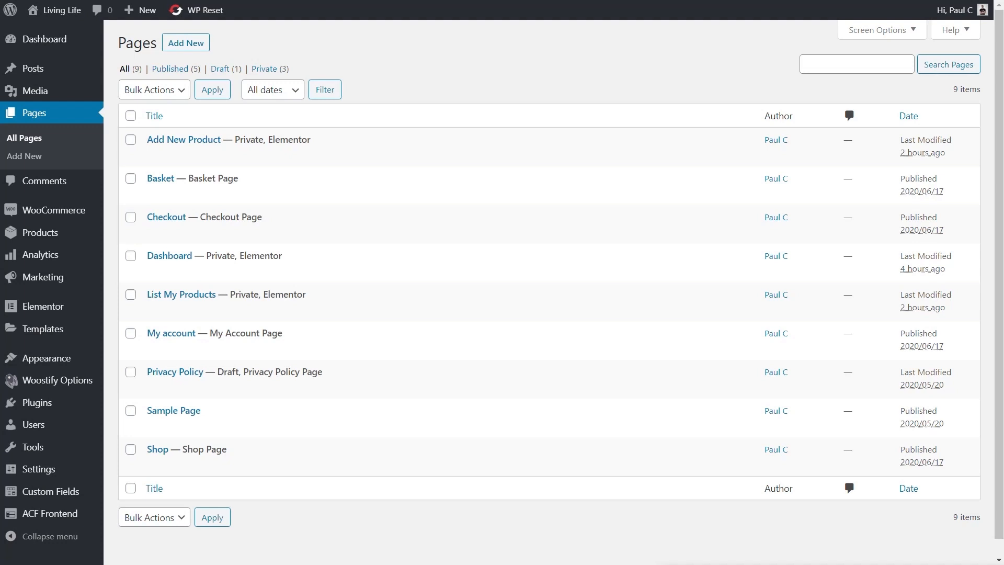
# - Create a new page titled "Woo Dashboard", set its visibility to Private and publish it
pyautogui.click(166, 43)
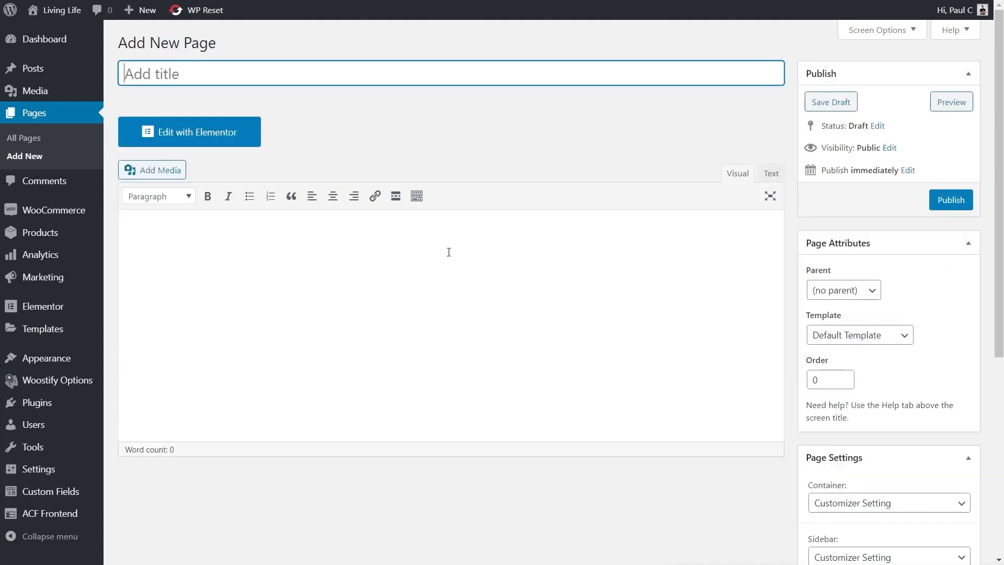
pyautogui.write('Woo Dashboard')
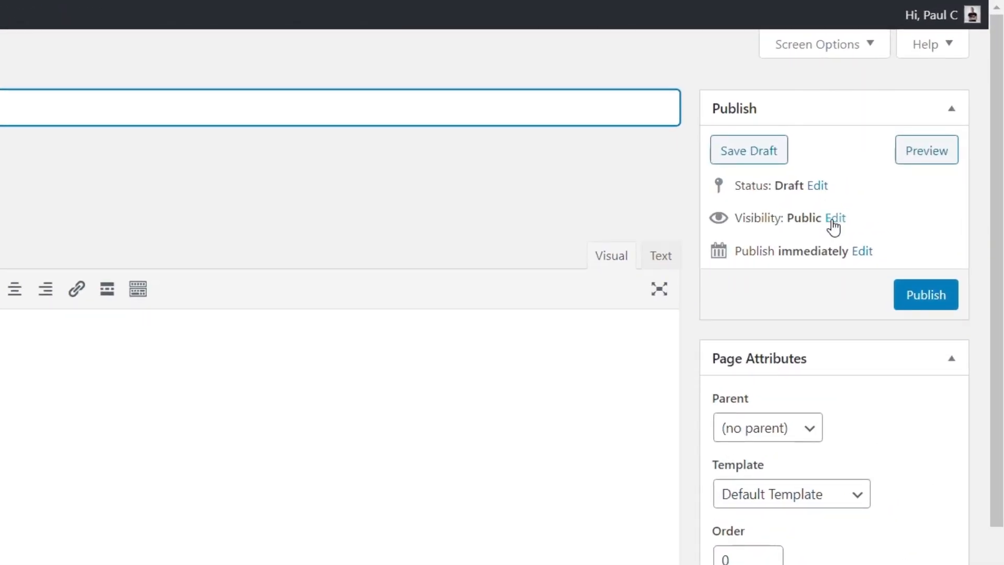
pyautogui.click(836, 219)
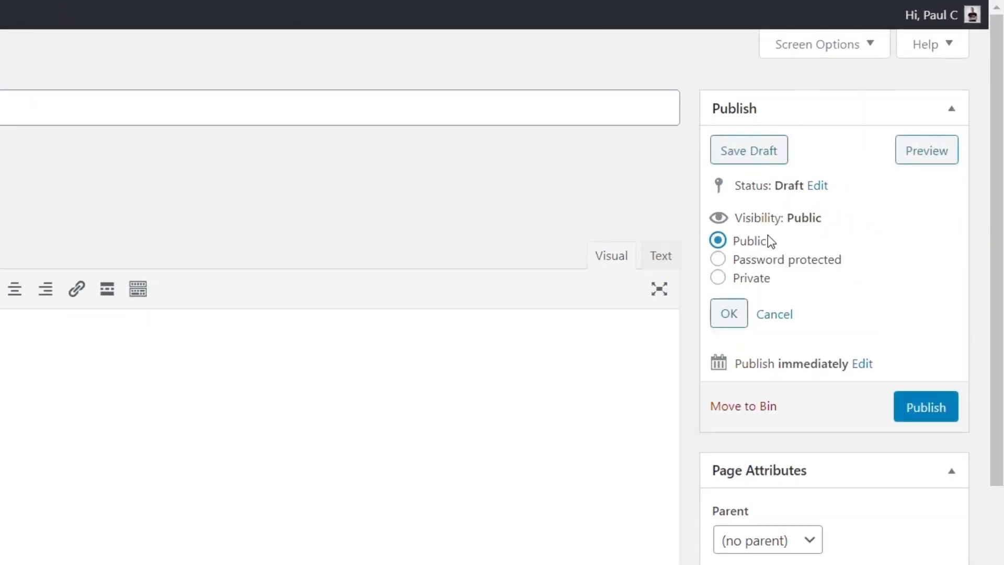
pyautogui.click(718, 281)
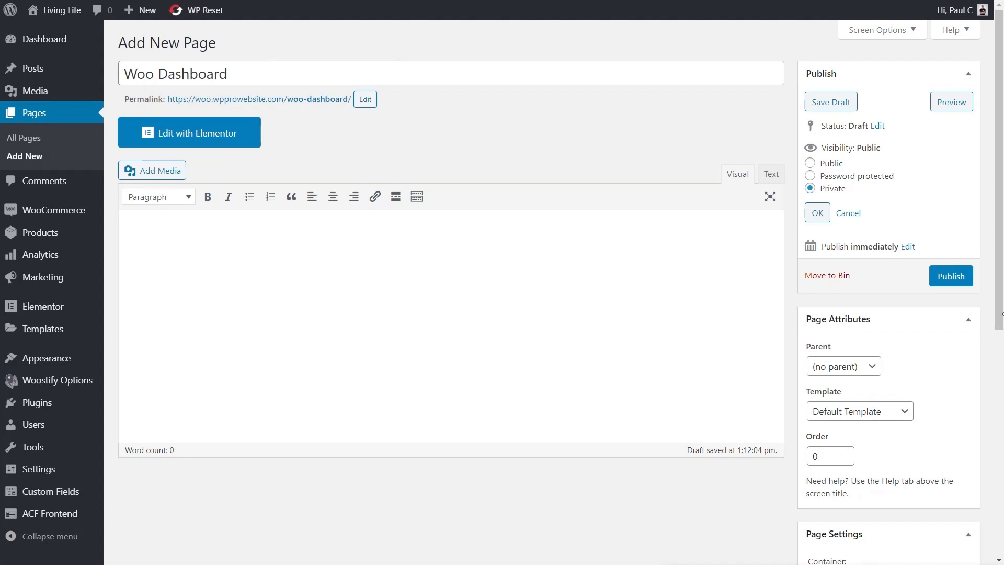
pyautogui.click(959, 283)
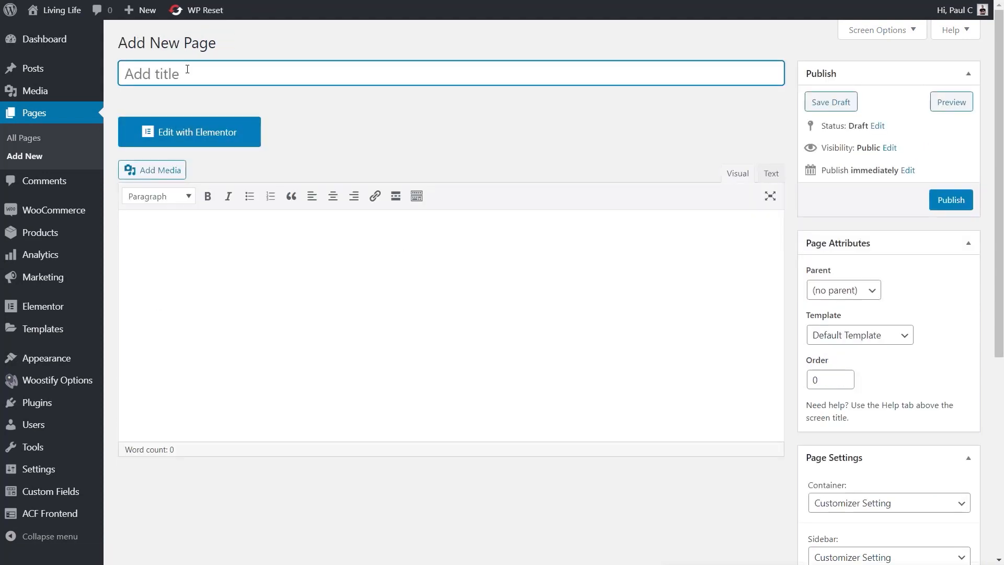
# - Title another new page "Add New Woo Product", set its visibility to Private and publish it
pyautogui.write('Add New Woo Product')
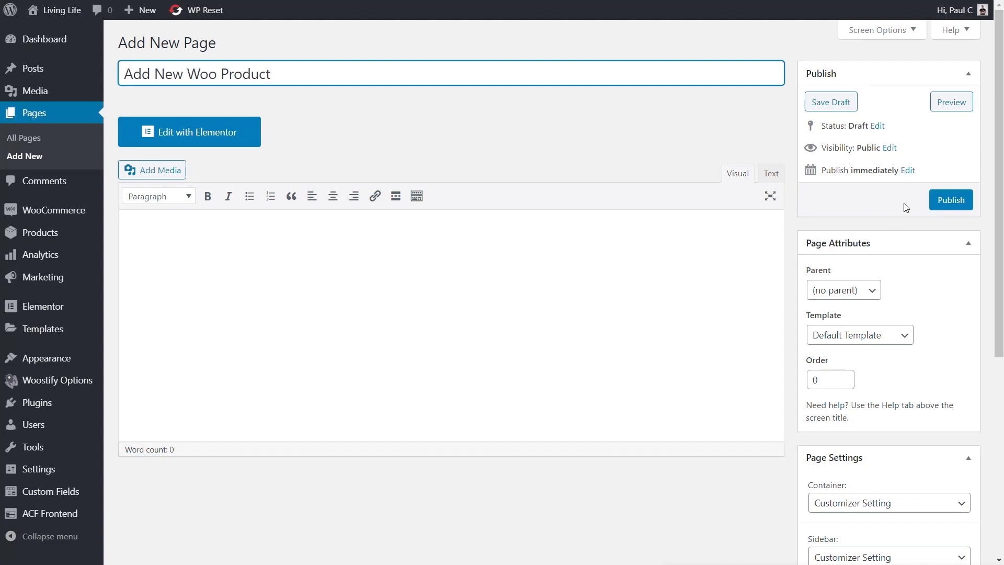
pyautogui.click(890, 149)
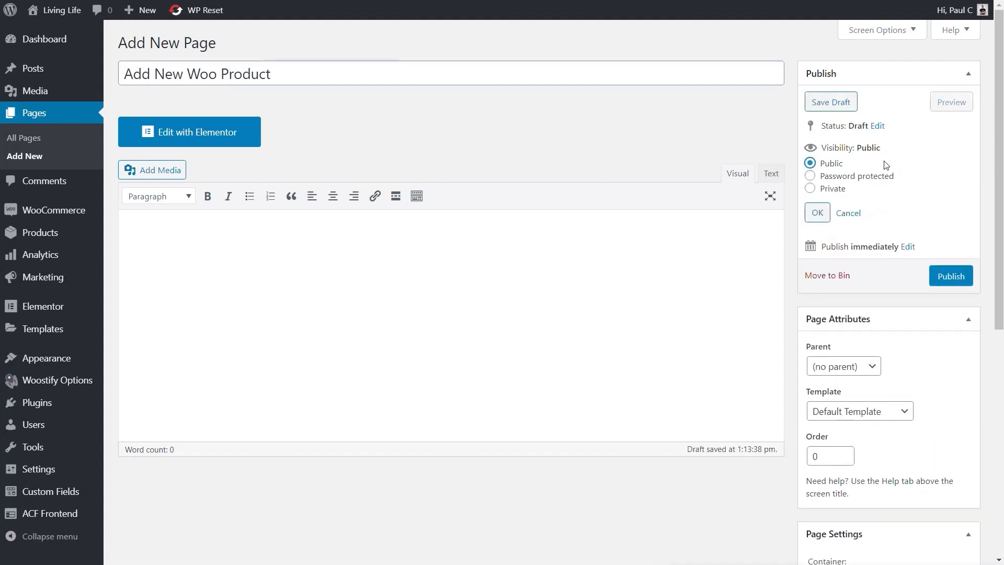
pyautogui.click(810, 188)
pyautogui.click(828, 211)
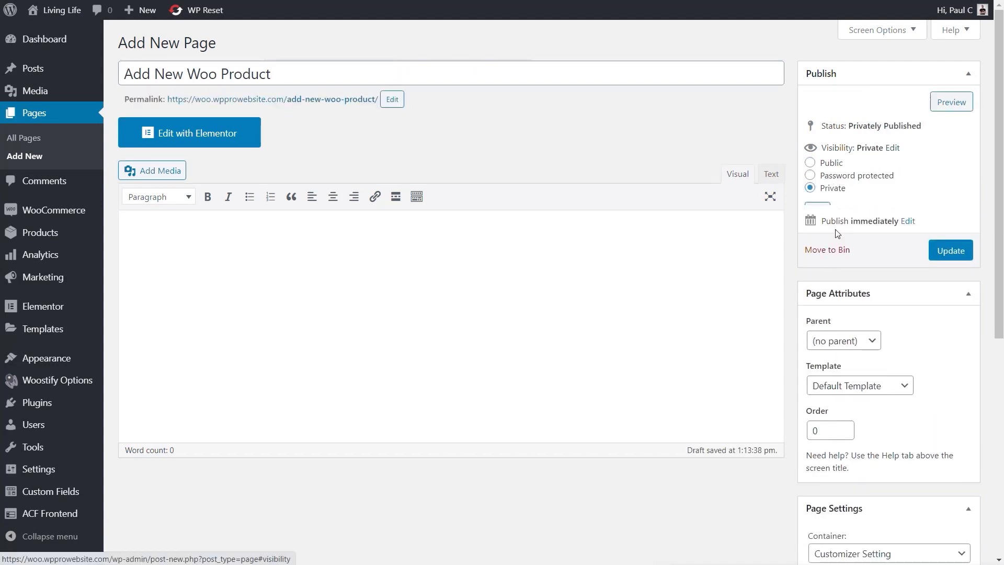
pyautogui.click(950, 199)
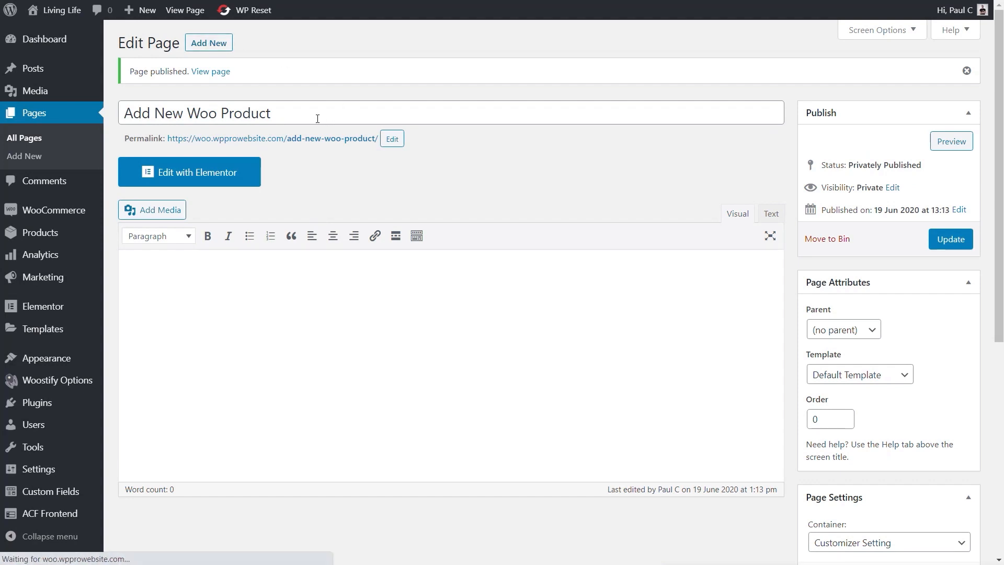
# - Title the new page "List Products", set its visibility to Private and publish it
pyautogui.write('List Pro')
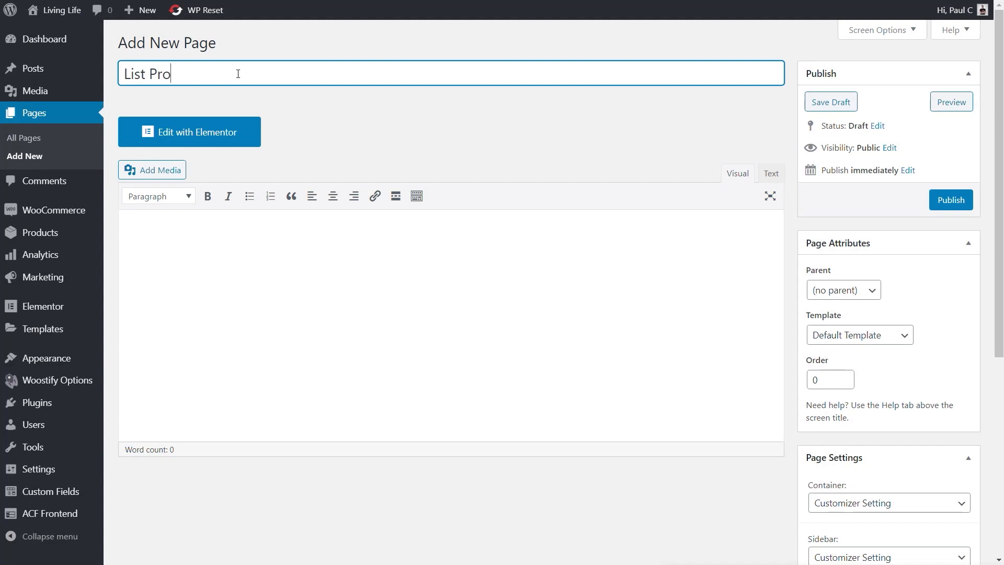
pyautogui.write('ducts')
pyautogui.click(889, 148)
pyautogui.click(812, 188)
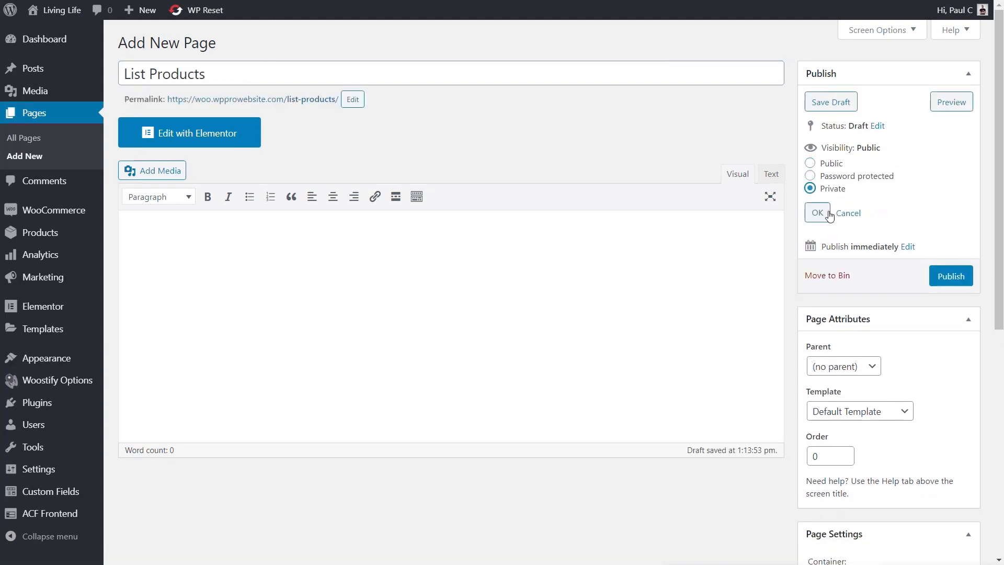
pyautogui.click(830, 213)
pyautogui.click(951, 199)
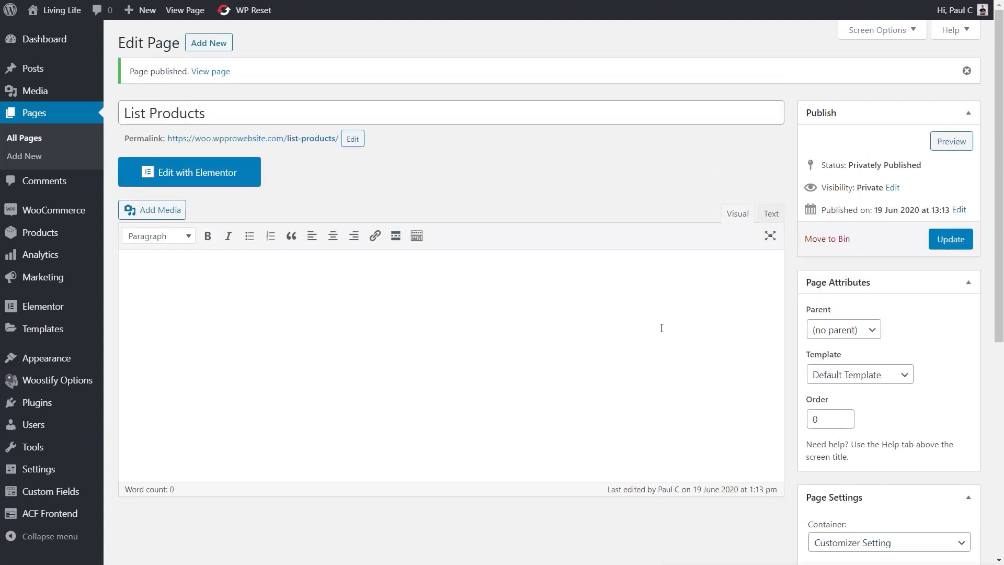
# - Open the Woo Dashboard page from the list of pages and start editing it with Elementor
pyautogui.click(33, 139)
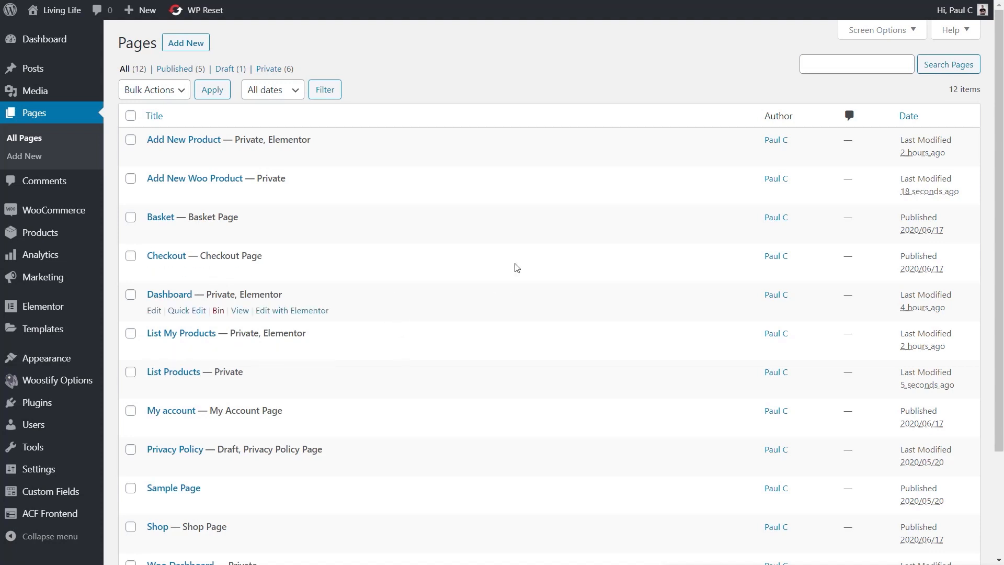
pyautogui.scroll(-3, 372, 382)
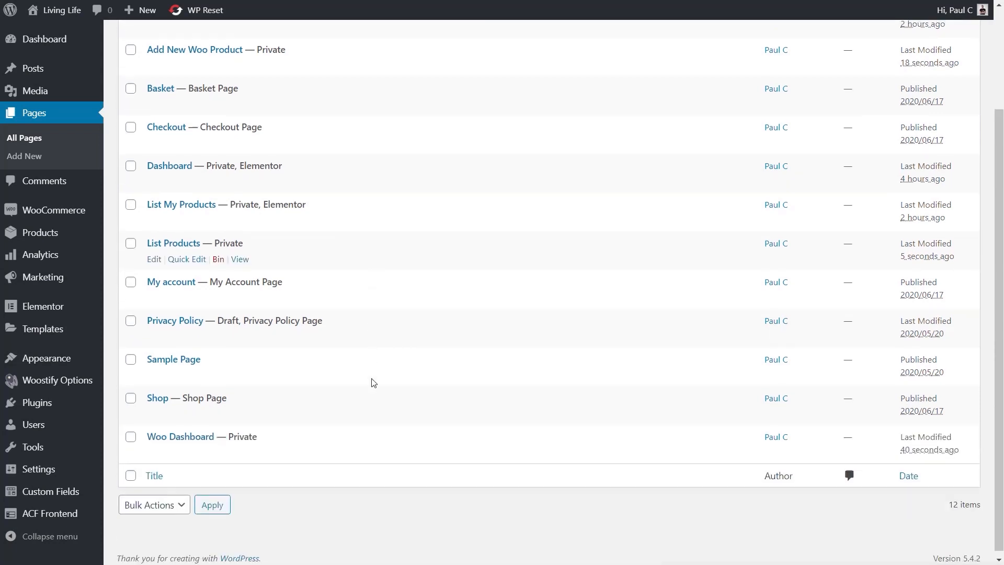
pyautogui.click(195, 434)
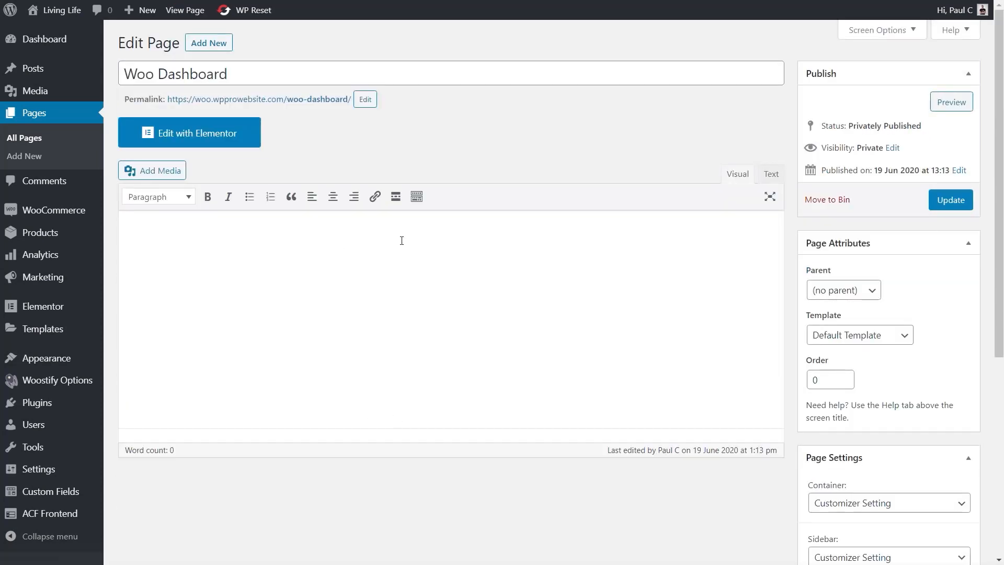
pyautogui.click(192, 135)
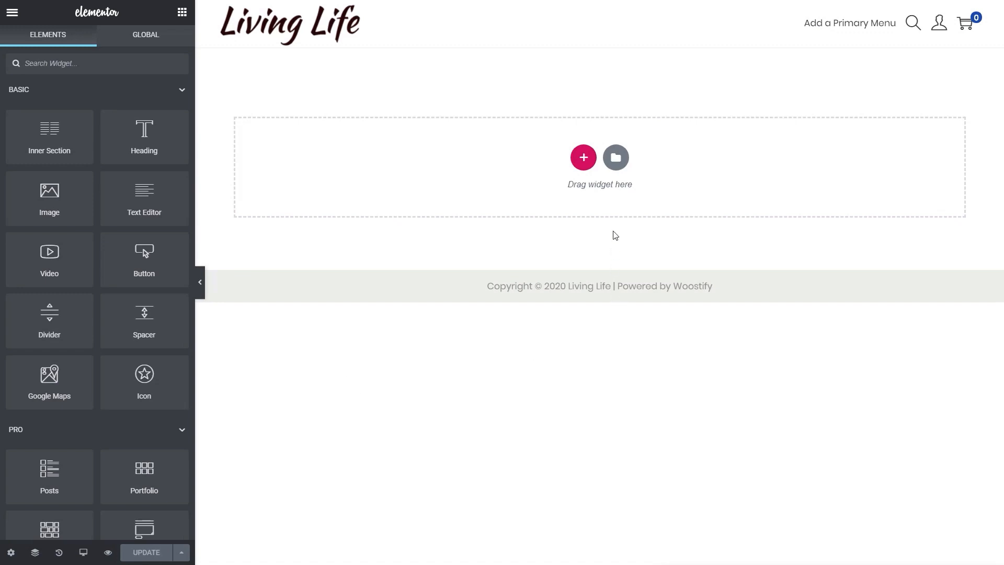
# - Import the "Basic Woocommerce Frontend Dashboard" template into the saved templates of the Elementor library
pyautogui.click(616, 158)
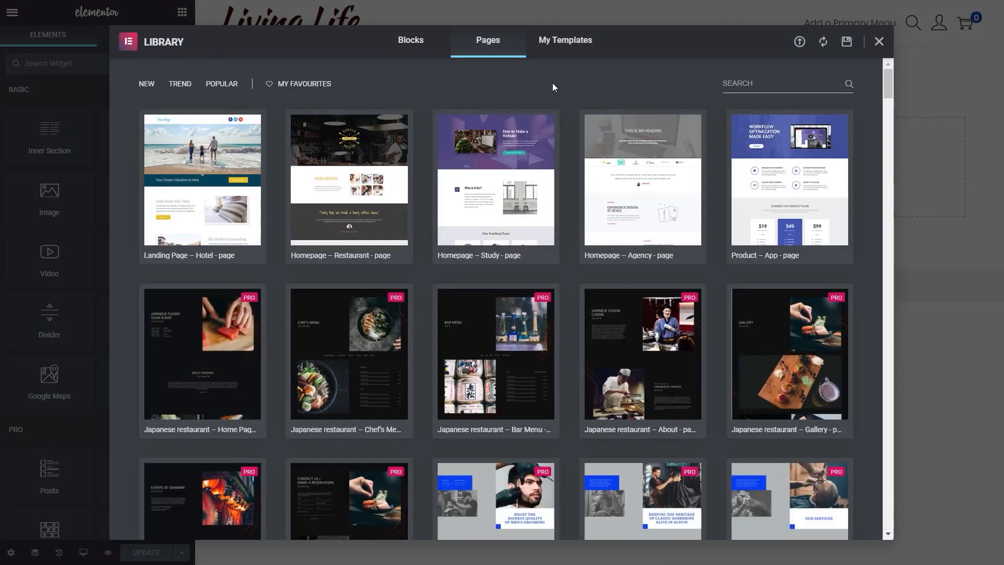
pyautogui.click(578, 49)
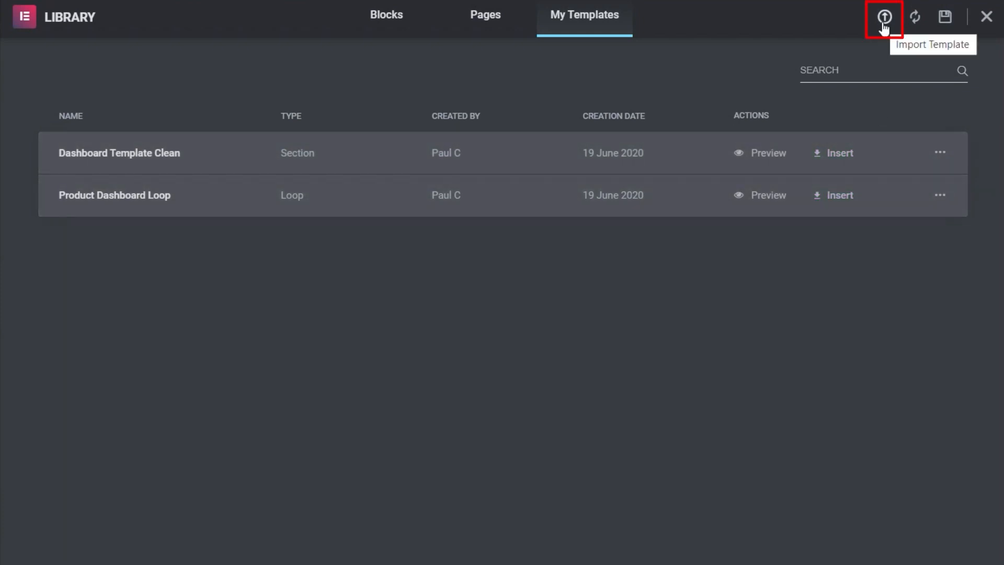
pyautogui.click(884, 18)
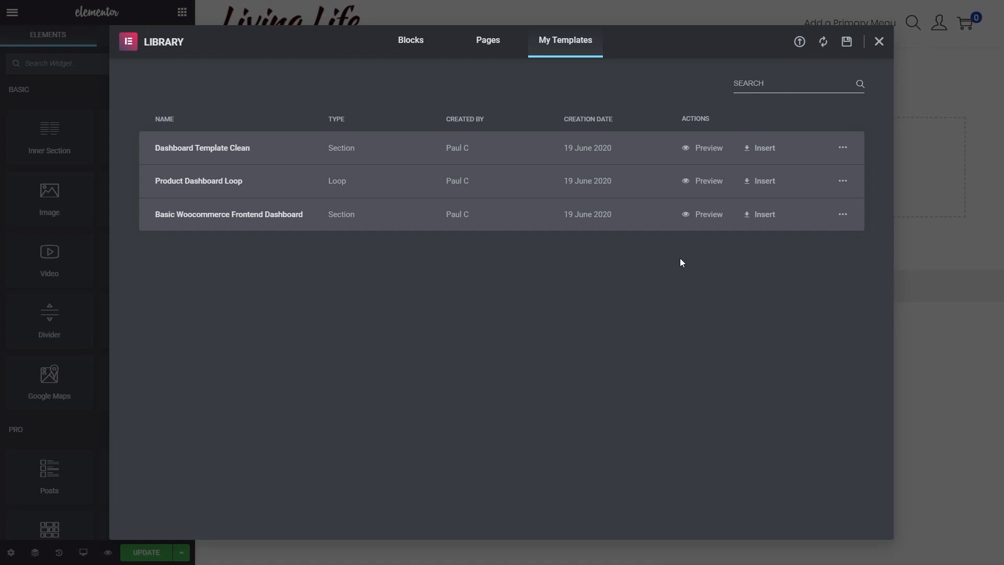
# - Preview the "Basic Woocommerce Frontend Dashboard" template, close the preview and insert the template into the page
pyautogui.click(700, 213)
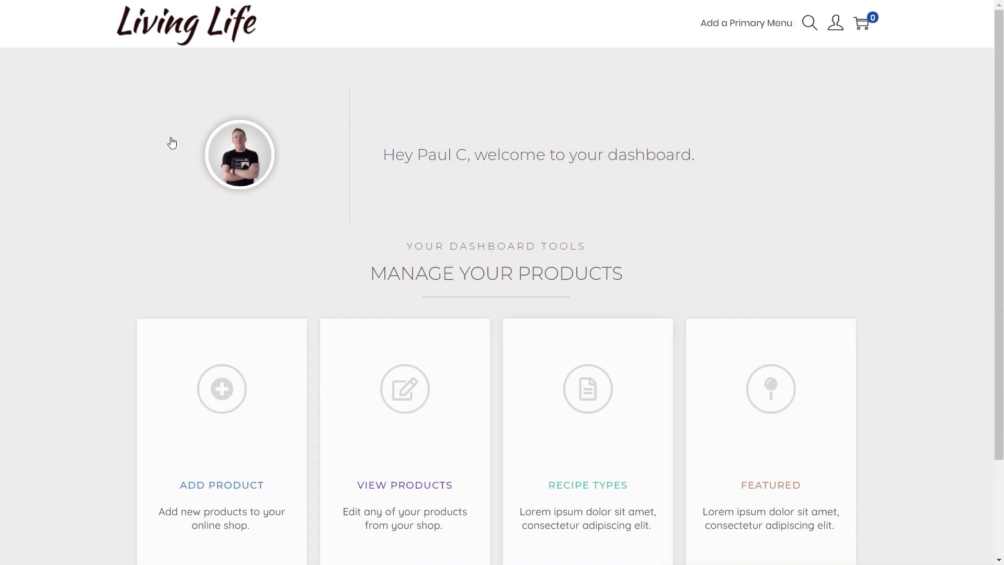
pyautogui.hotkey('ctrl', 'w')
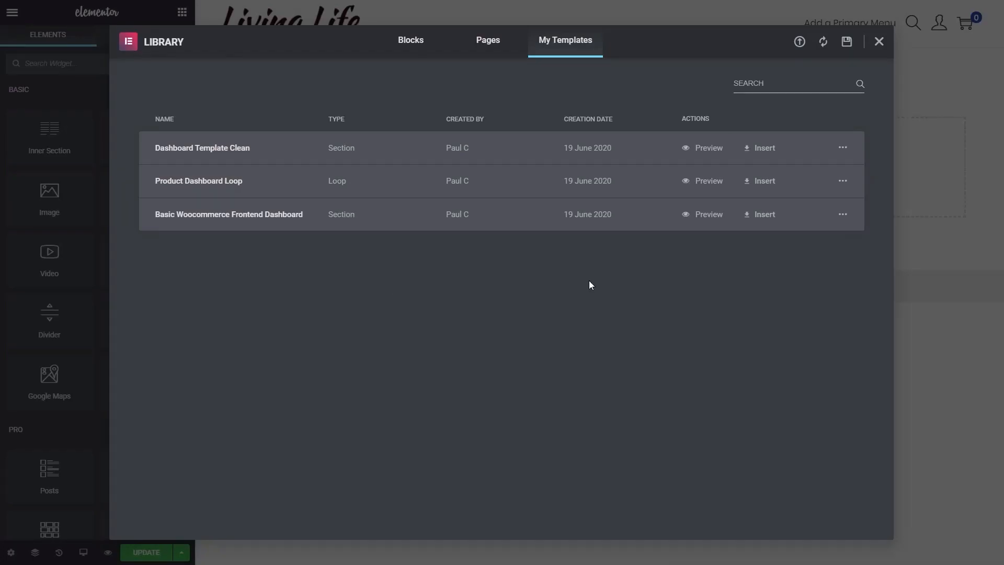
pyautogui.click(767, 216)
pyautogui.click(548, 337)
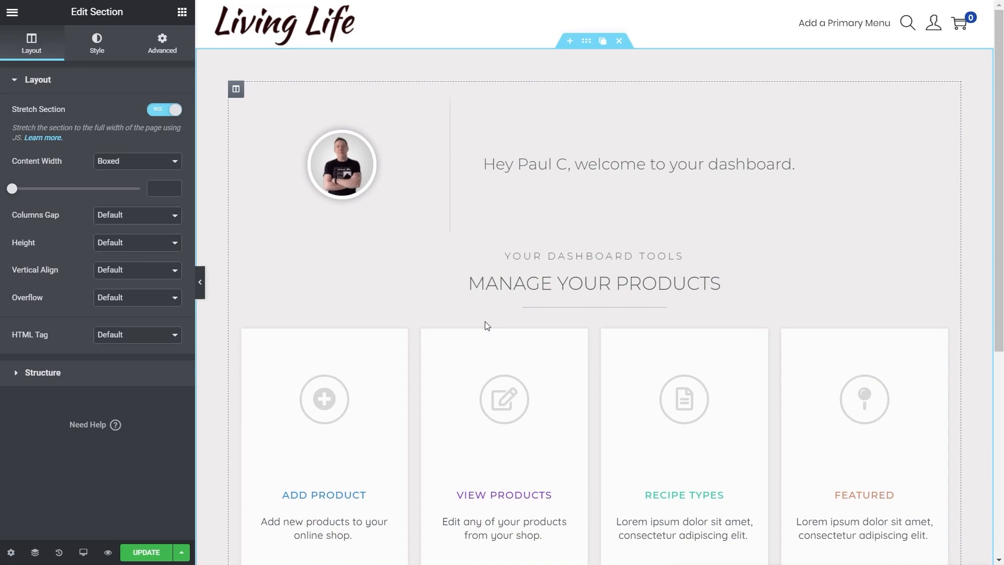
# - Open the settings of the plus icon in the Add Product card
pyautogui.scroll(-3, 523, 324)
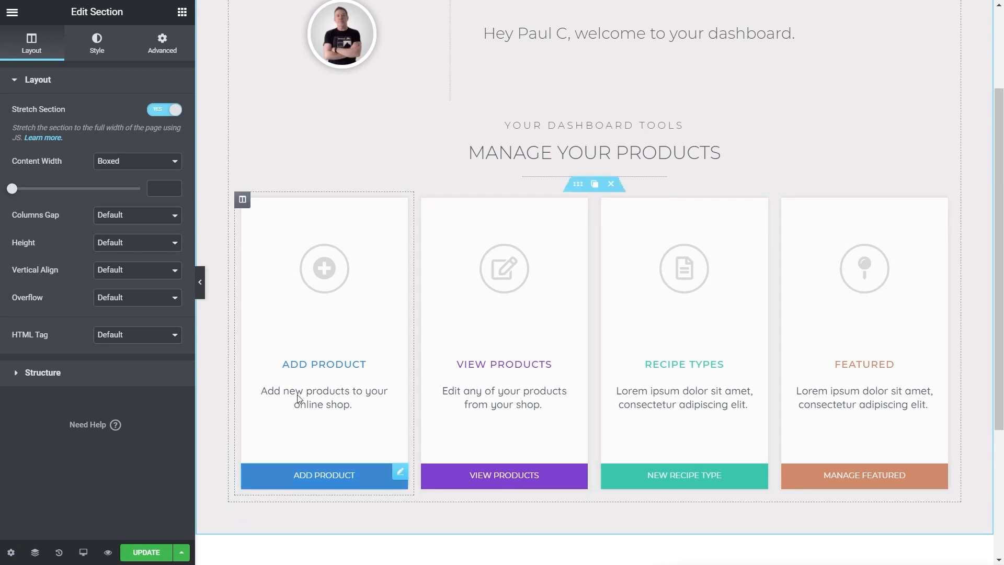
pyautogui.click(330, 268)
pyautogui.scroll(3, 314, 403)
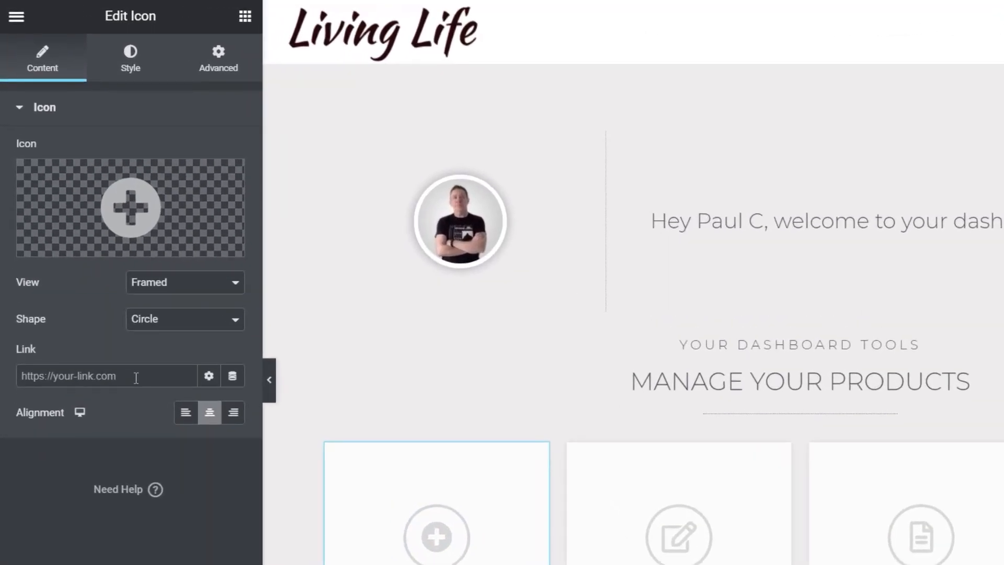
pyautogui.click(136, 379)
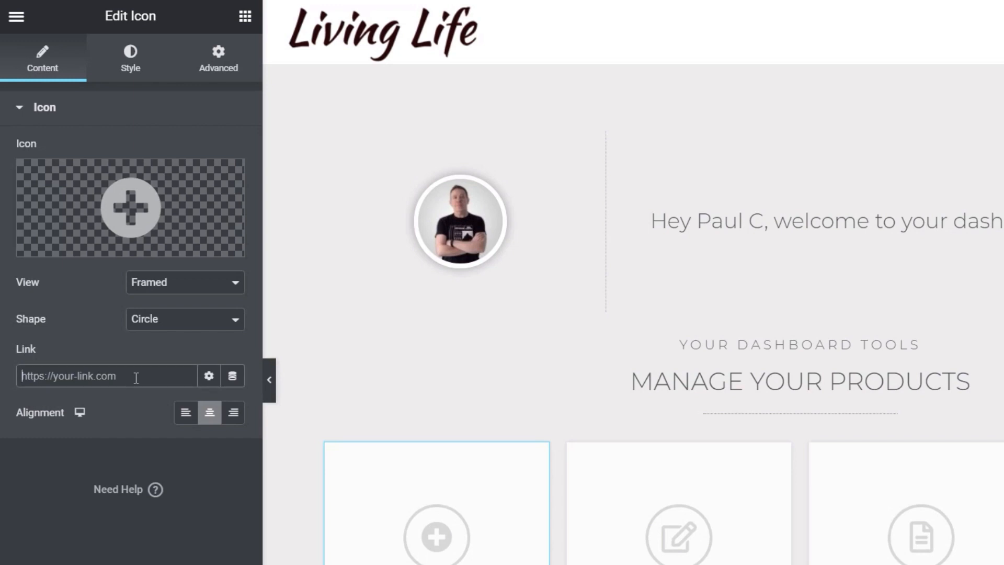
pyautogui.write('wood')
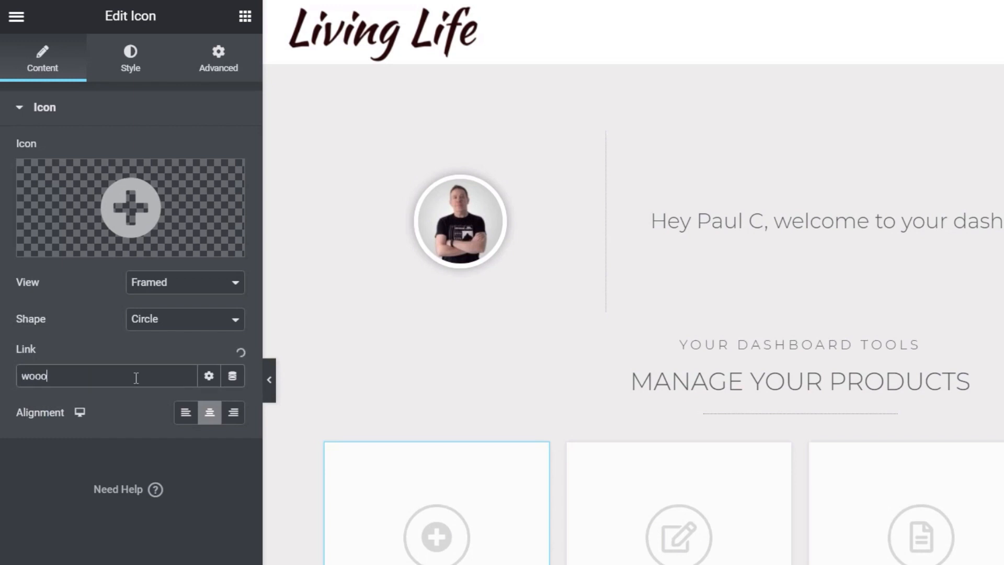
pyautogui.press('BackSpace')
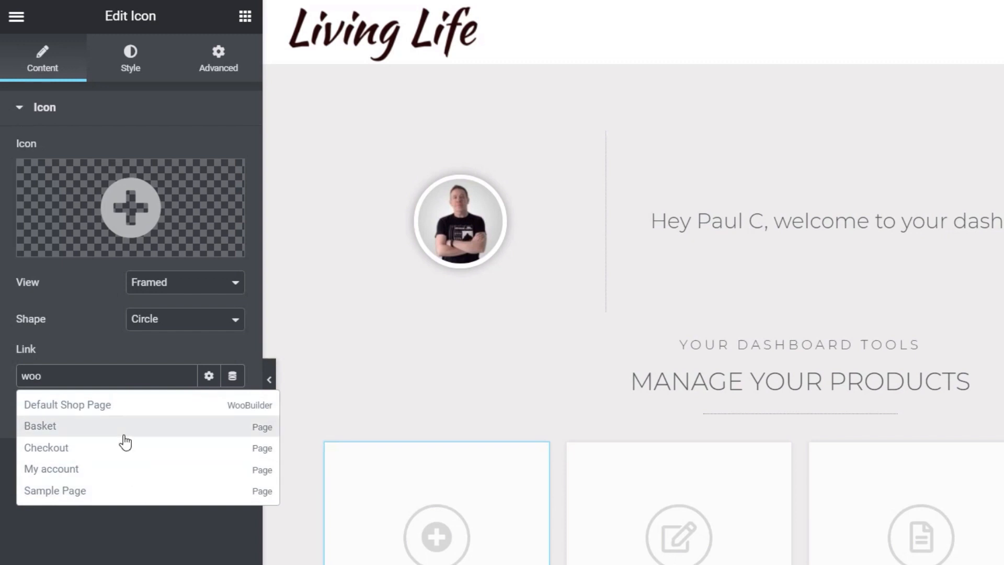
pyautogui.click(115, 556)
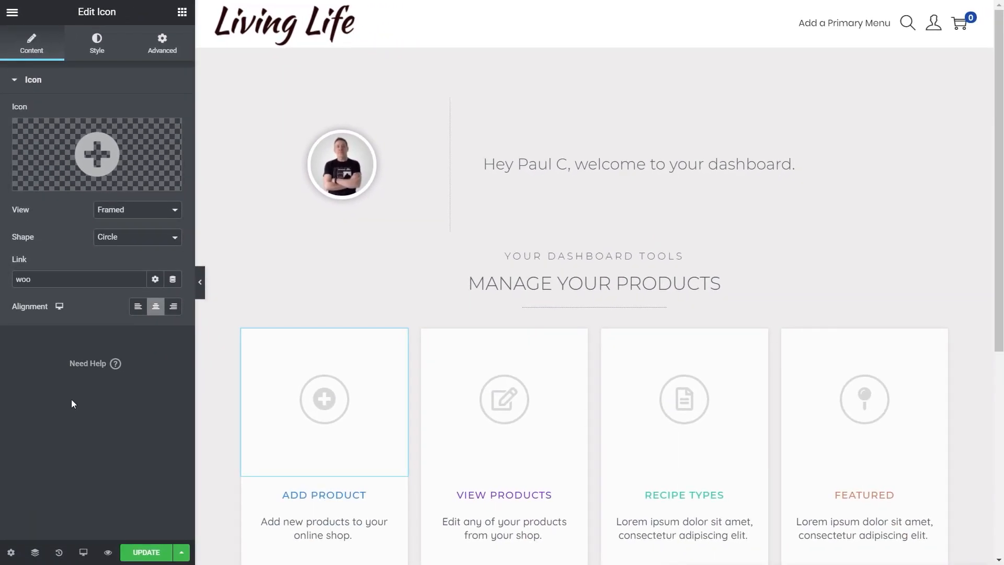
pyautogui.click(74, 280)
pyautogui.moveTo(80, 285); pyautogui.dragTo(13, 283)
pyautogui.press('BackSpace')
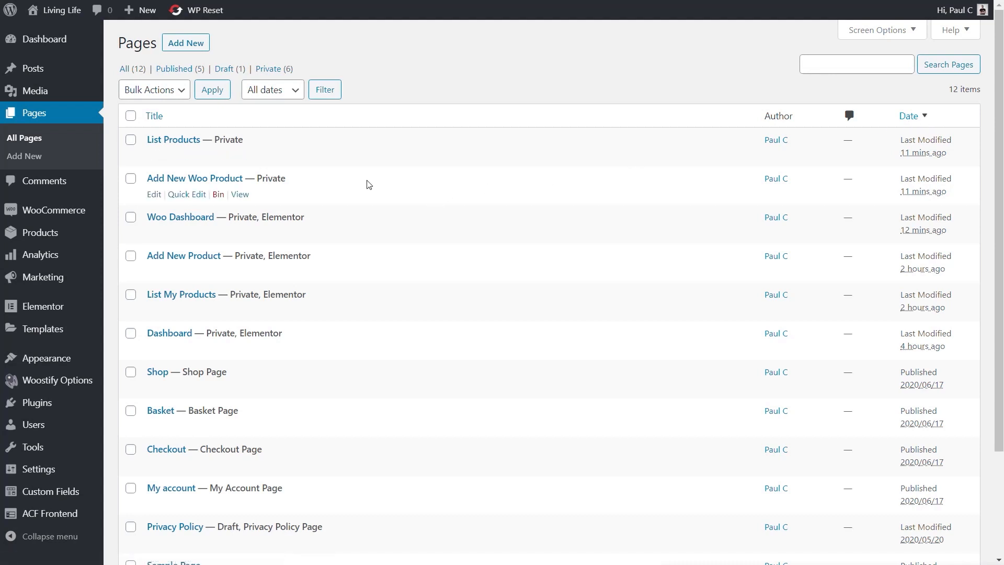
# - Get the Add New Woo Product page's address and set the icon's link to its relative path, /add-new-woo-product/
pyautogui.click(243, 196)
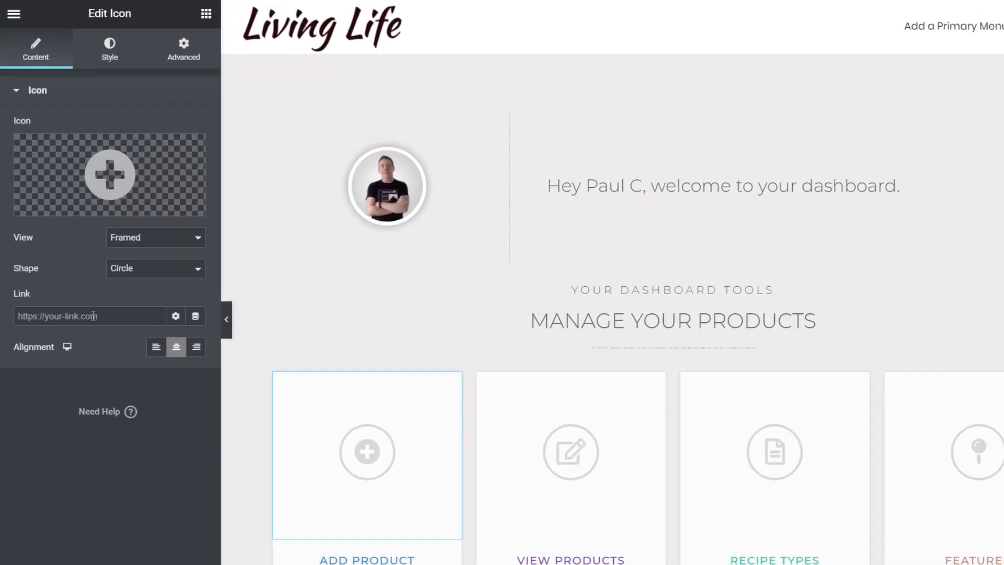
pyautogui.click(111, 377)
pyautogui.hotkey('ctrl', 'v')
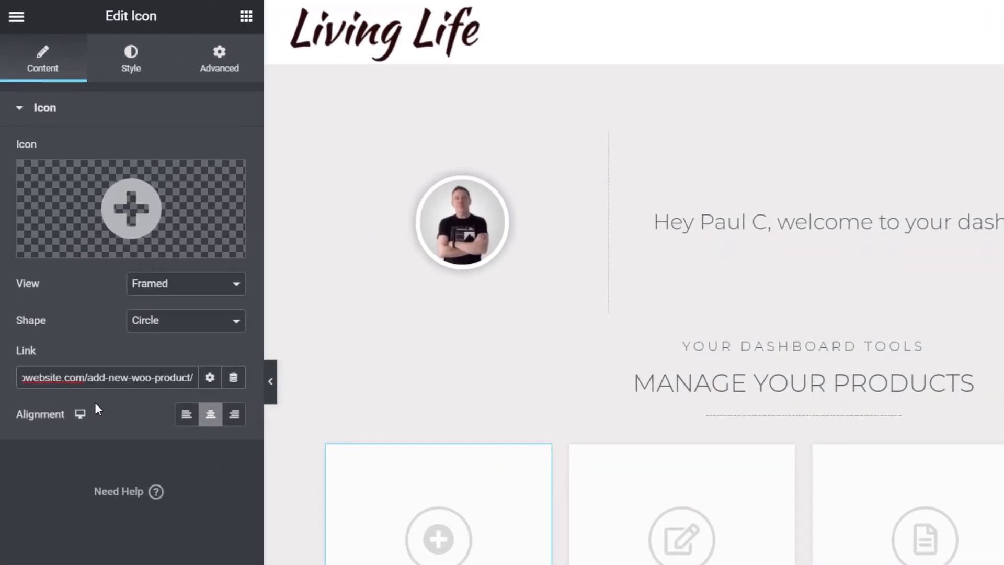
pyautogui.moveTo(83, 378); pyautogui.dragTo(4, 379)
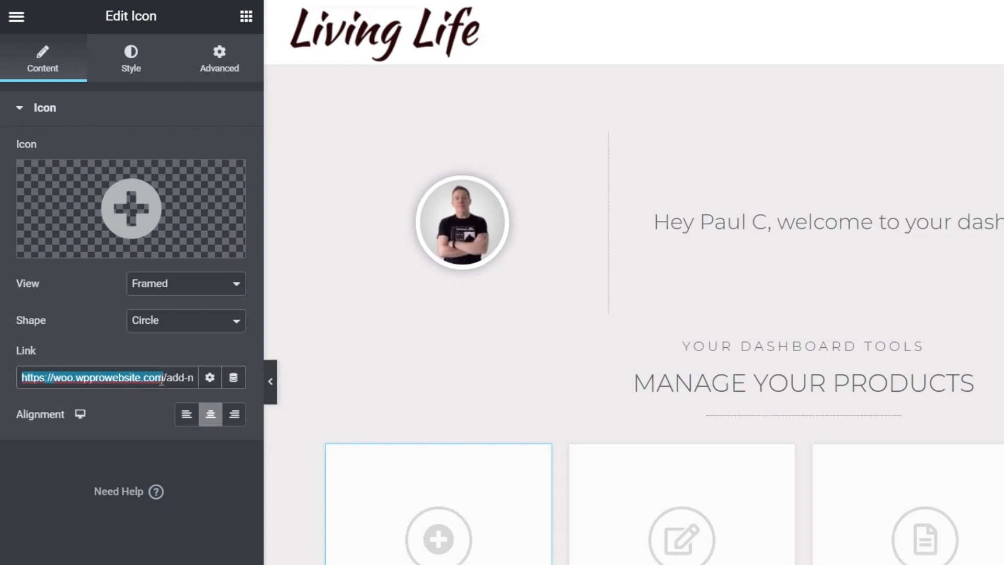
pyautogui.press('BackSpace')
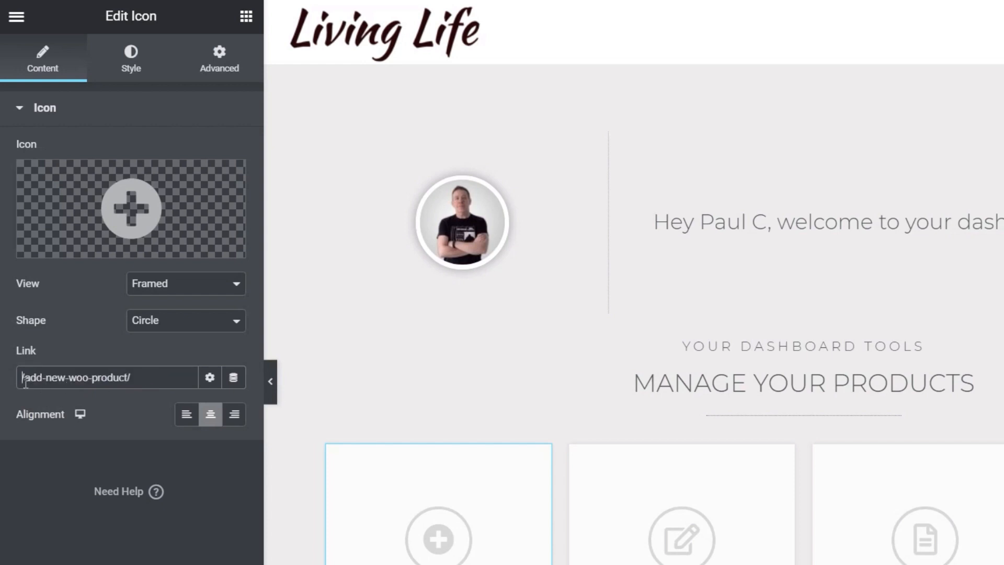
pyautogui.click(129, 380)
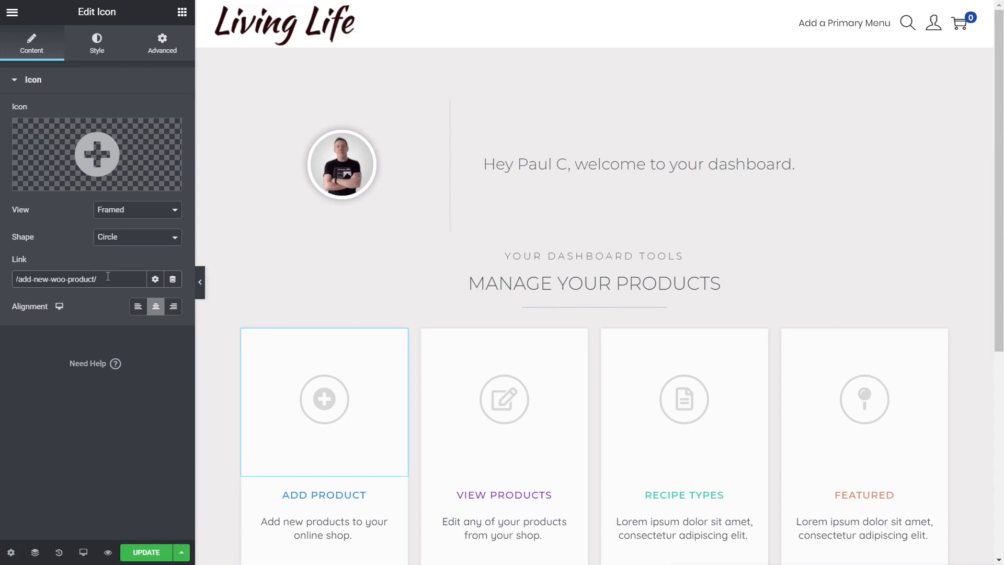
# - Link the Add Product card's heading to /add-new-woo-product/ and copy that relative path
pyautogui.scroll(-4, 287, 403)
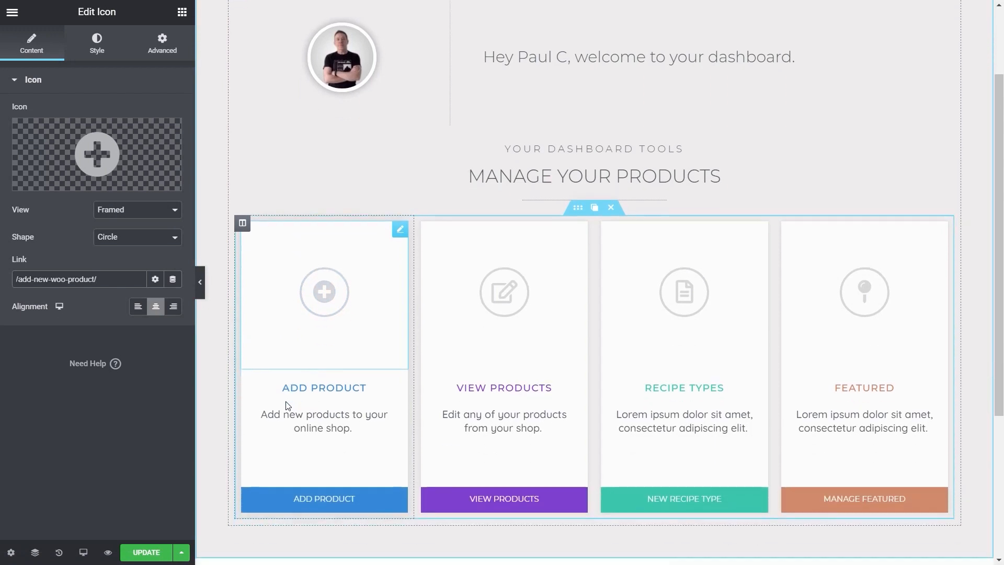
pyautogui.click(335, 299)
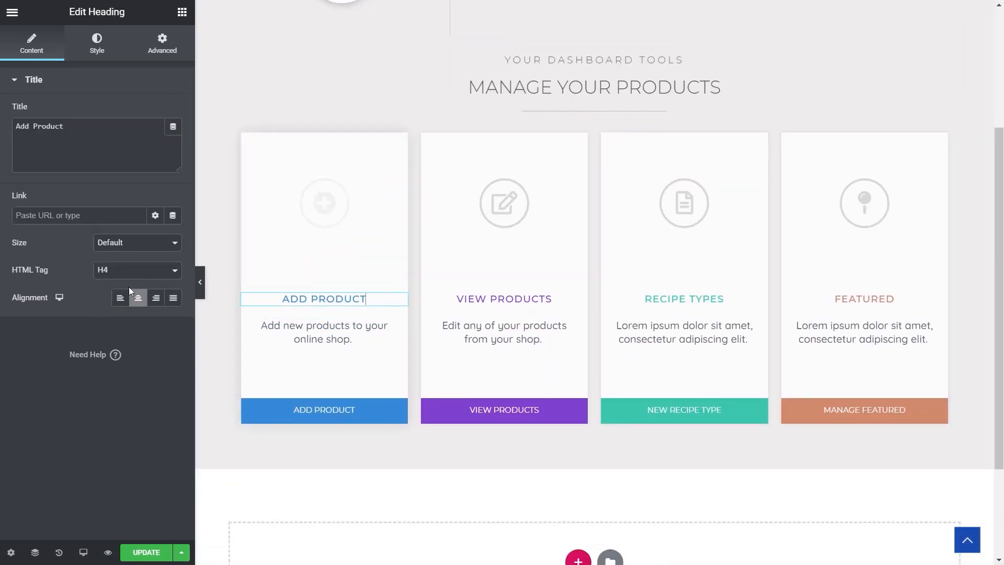
pyautogui.click(96, 216)
pyautogui.hotkey('ctrl', 'v')
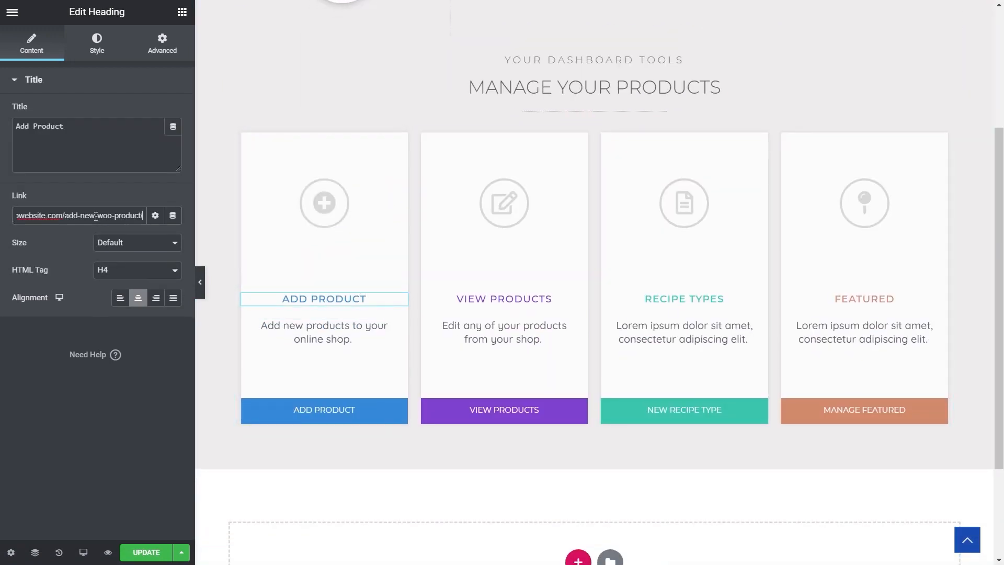
pyautogui.moveTo(63, 215); pyautogui.dragTo(12, 215)
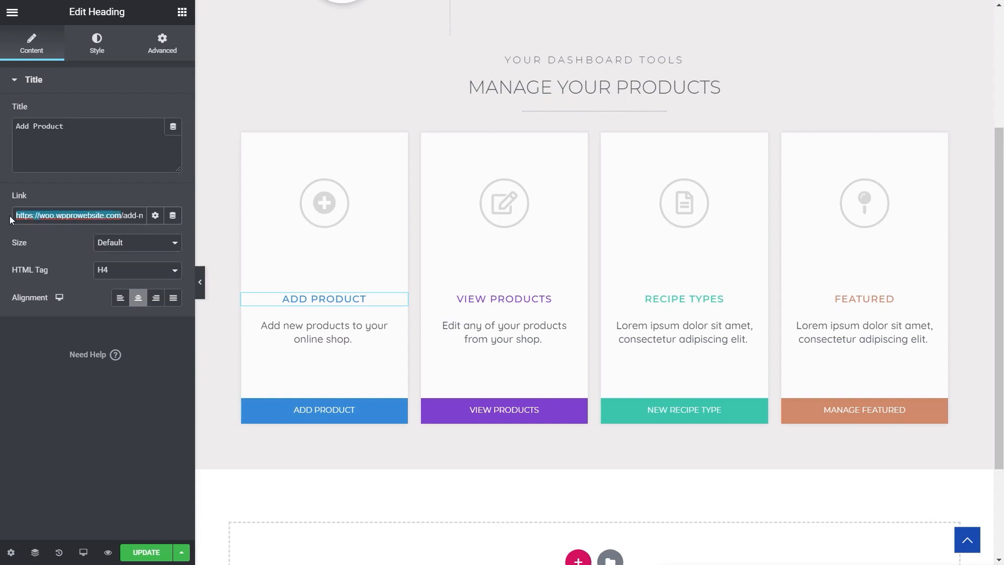
pyautogui.press('BackSpace')
pyautogui.moveTo(97, 215); pyautogui.dragTo(6, 239)
pyautogui.hotkey('ctrl', 'c')
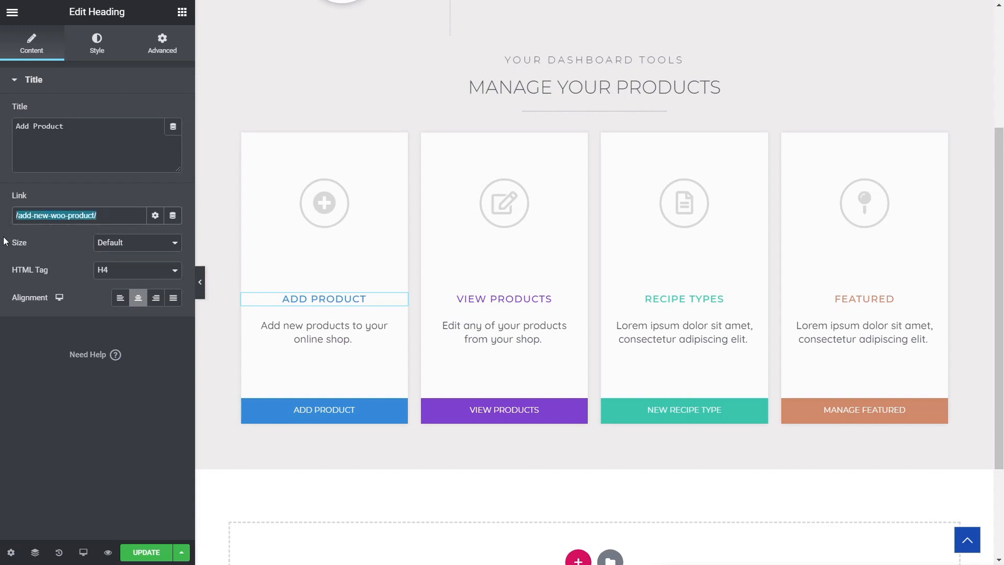
# - Link the Add Product card's button to /add-new-woo-product/ and update the page
pyautogui.click(344, 408)
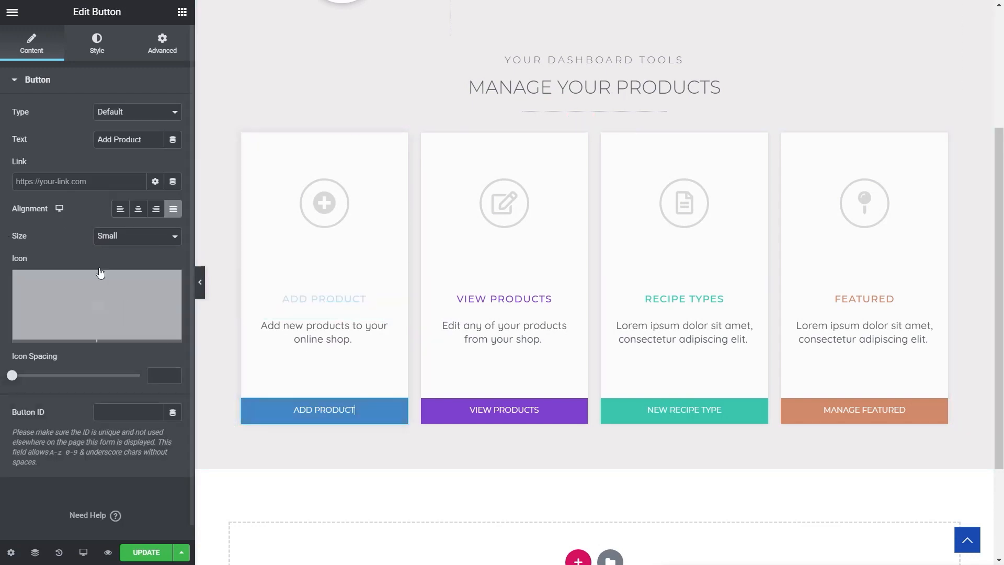
pyautogui.click(95, 181)
pyautogui.hotkey('ctrl', 'v')
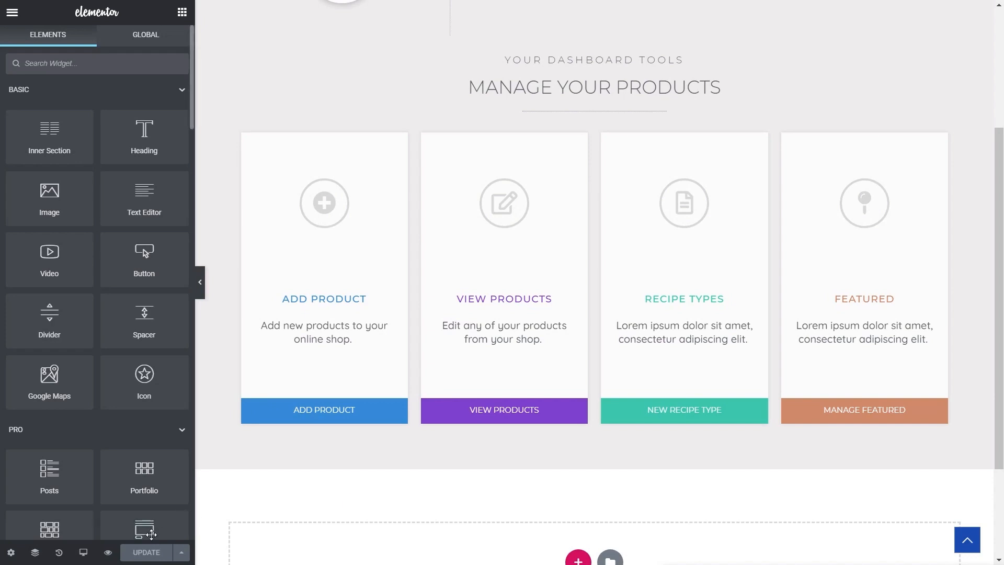
# - Preview the dashboard page, check its four cards and test the link on the Add Product icon
pyautogui.click(109, 552)
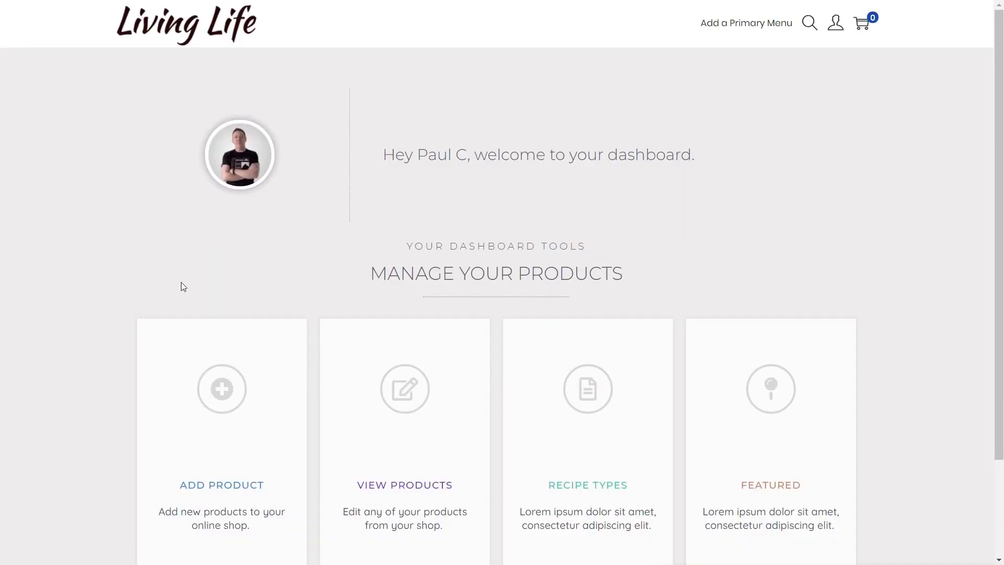
pyautogui.scroll(-3, 201, 259)
pyautogui.scroll(1, 58, 269)
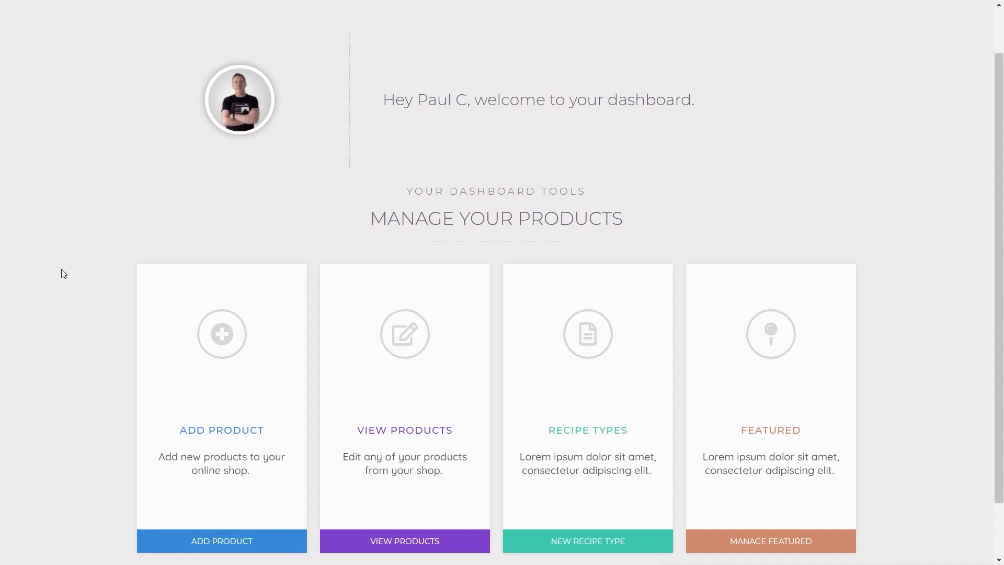
pyautogui.click(232, 340)
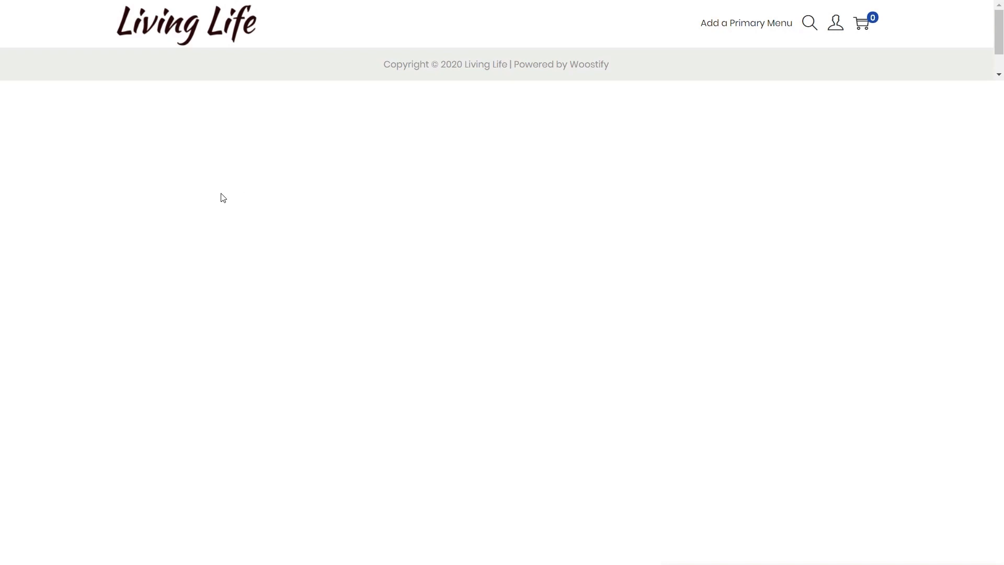
# - Leave the dashboard page's editor and open the Add New Woo Product page from the pages list for editing with Elementor
pyautogui.hotkey('alt', 'Left')
pyautogui.click(411, 358)
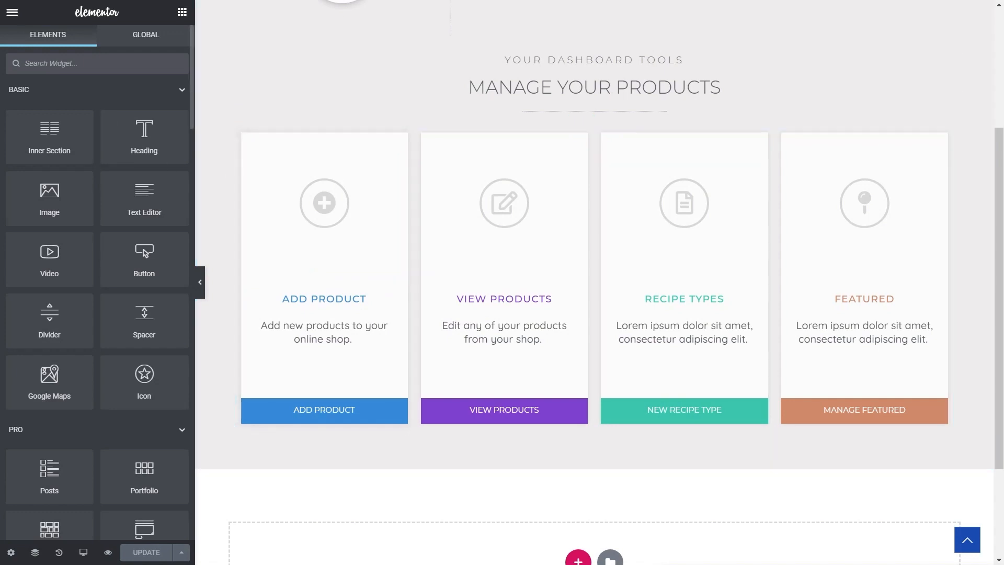
pyautogui.click(11, 12)
pyautogui.click(85, 378)
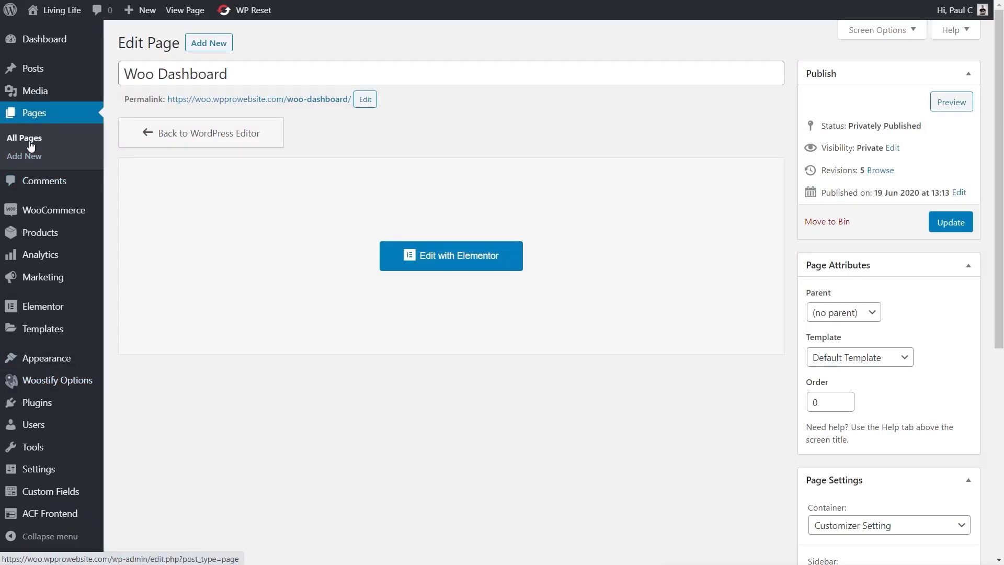
pyautogui.click(30, 144)
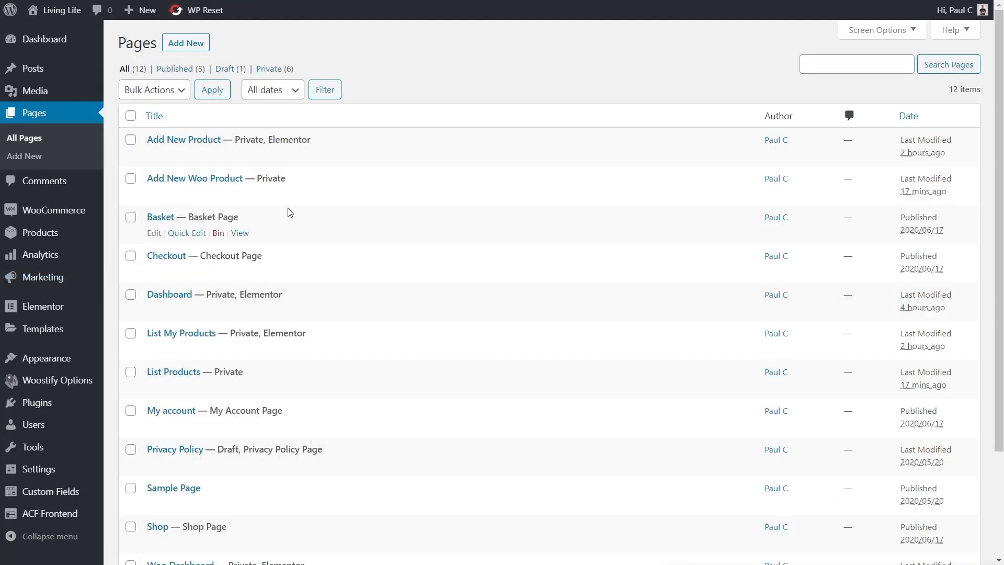
pyautogui.click(230, 180)
pyautogui.click(217, 133)
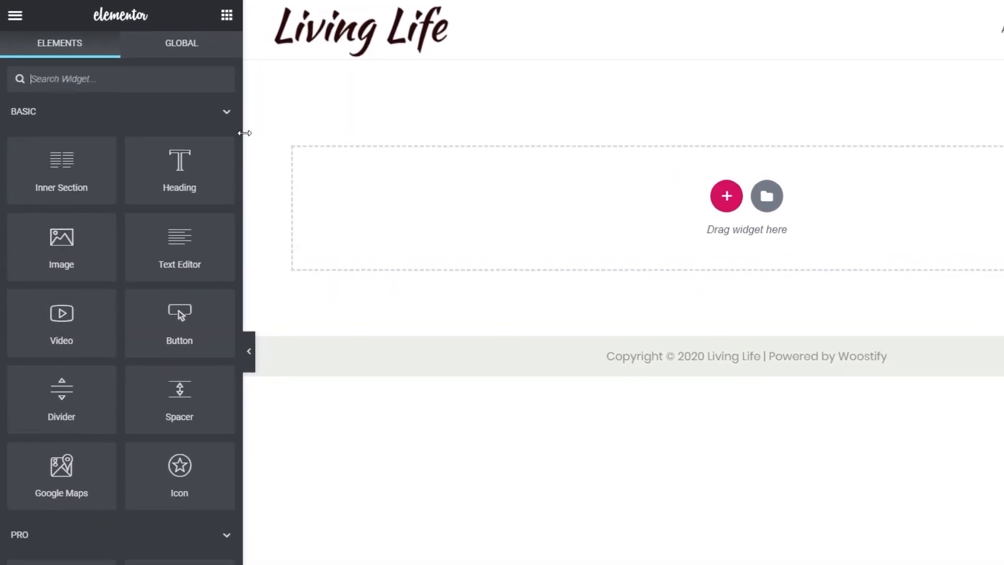
# - Place an ACF Frontend Form widget on the empty page and set its main action to New Product
pyautogui.write('acf')
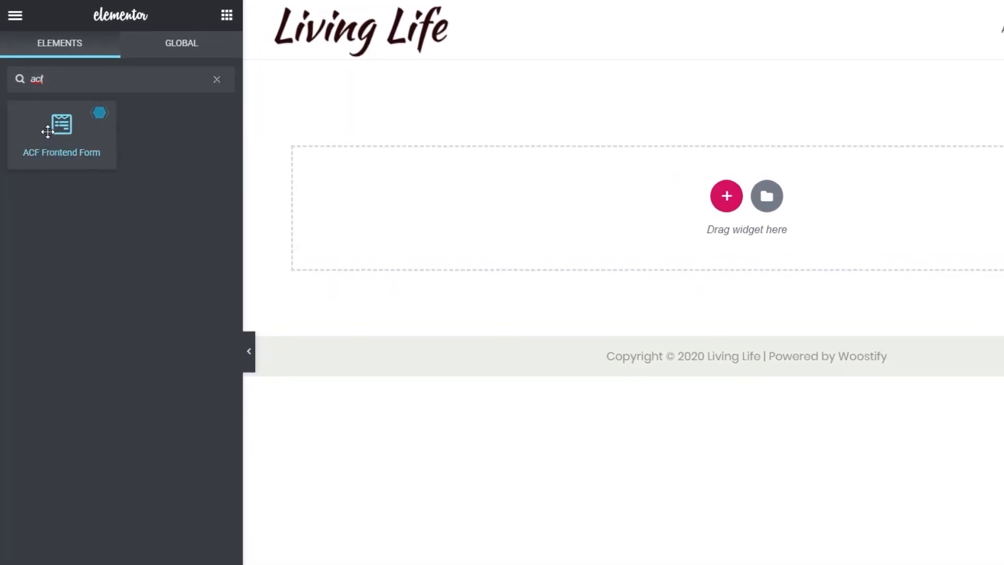
pyautogui.moveTo(56, 130); pyautogui.dragTo(340, 208)
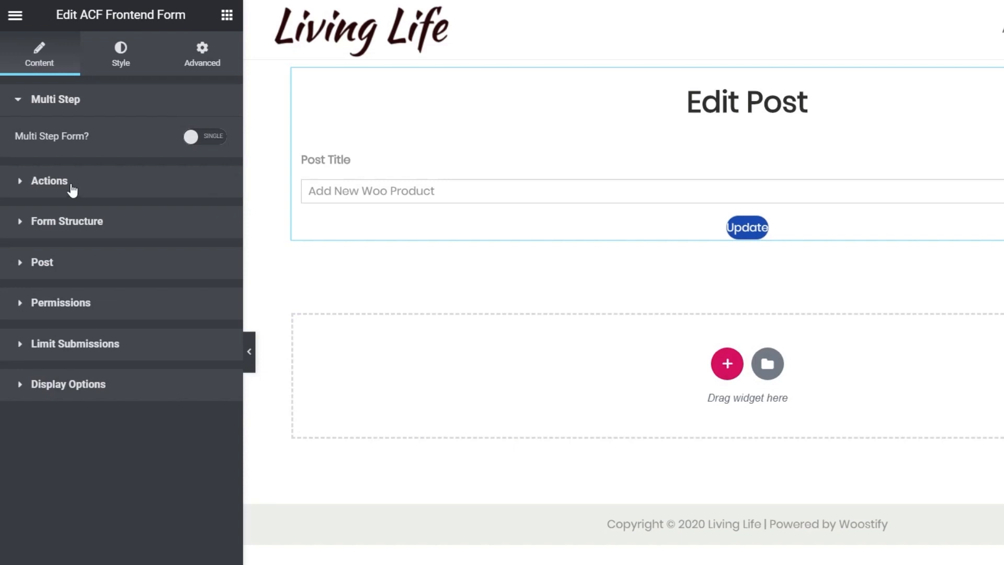
pyautogui.click(53, 182)
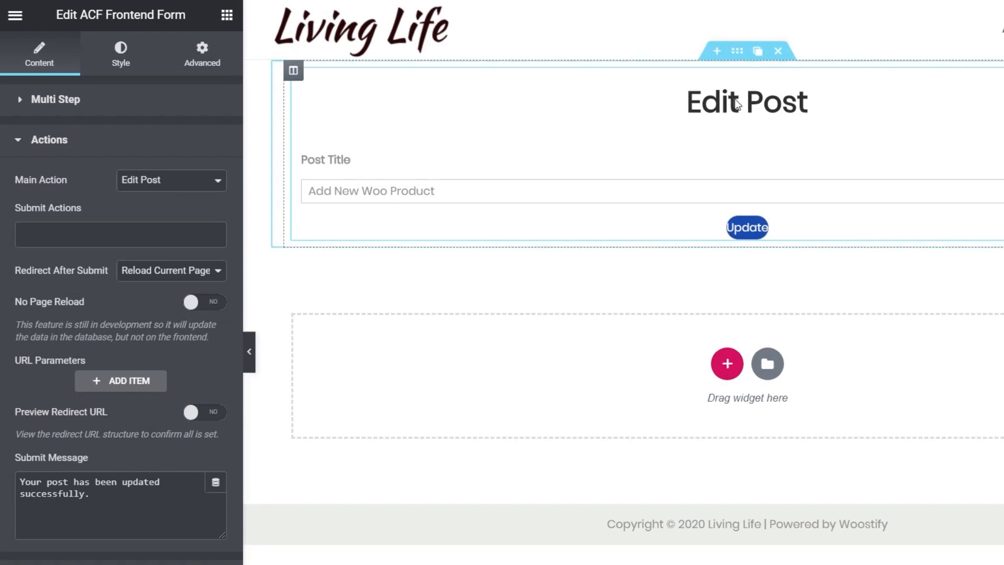
pyautogui.click(197, 184)
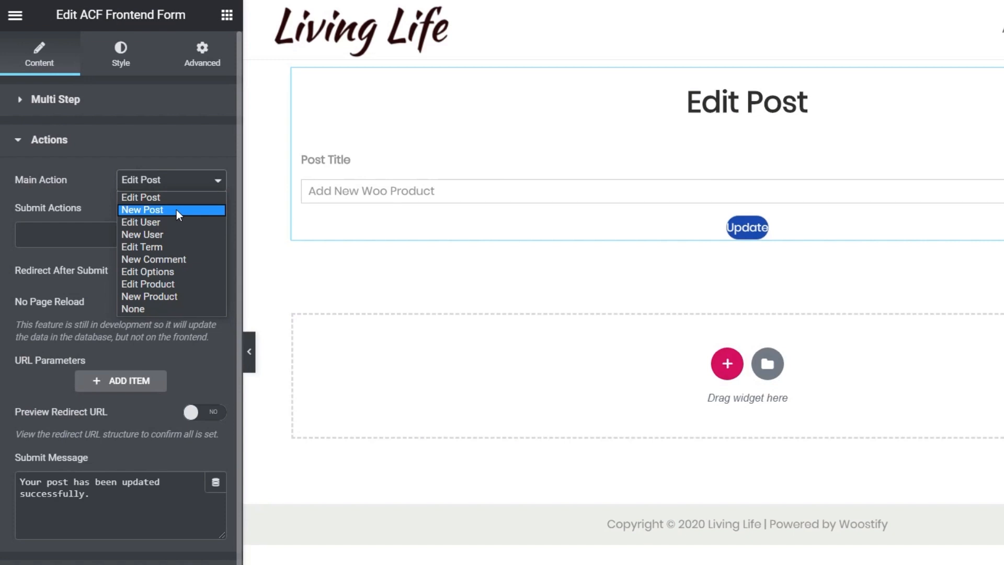
pyautogui.click(175, 296)
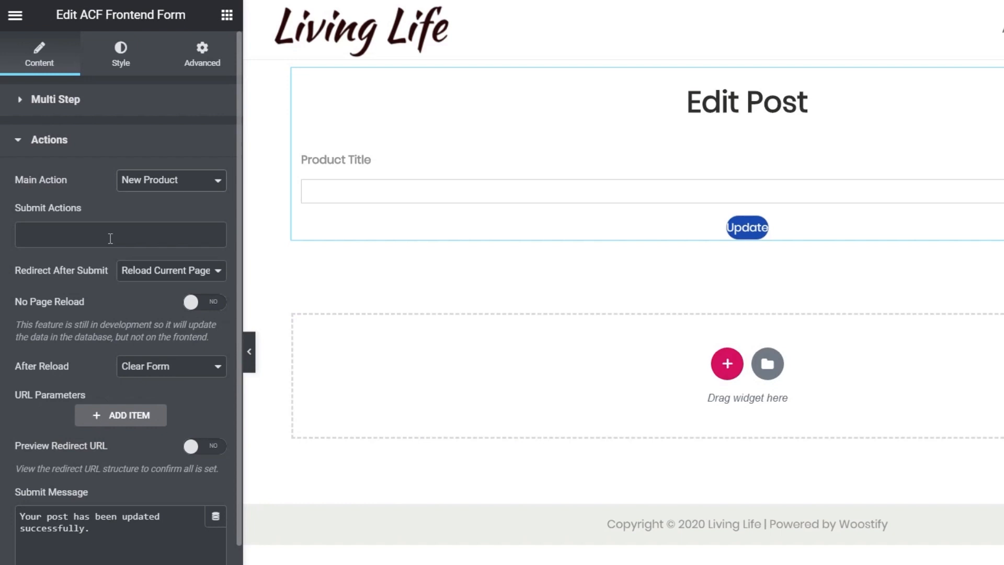
# - Try out the Emails submit action, look at the form's email settings and remove the action again
pyautogui.click(104, 240)
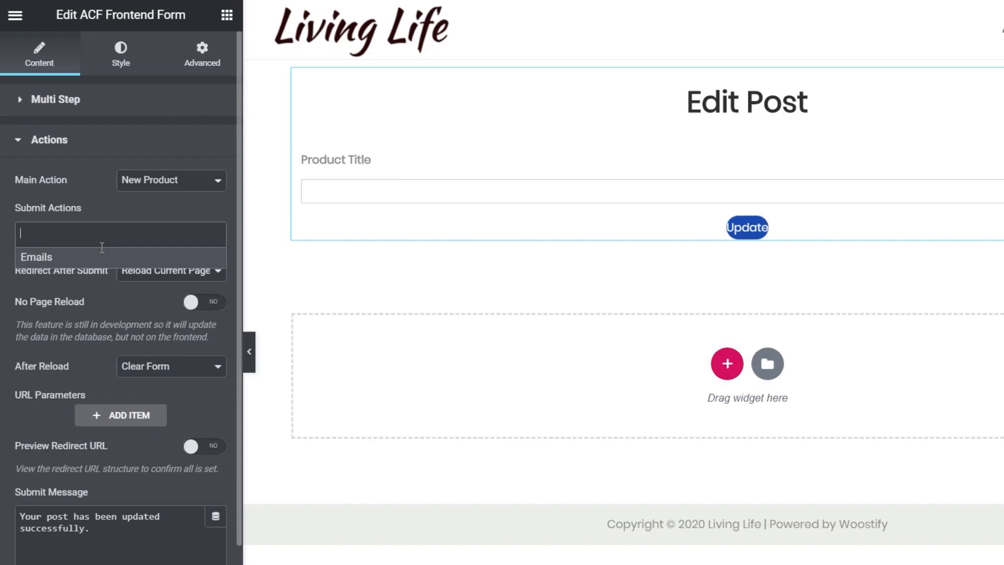
pyautogui.click(63, 264)
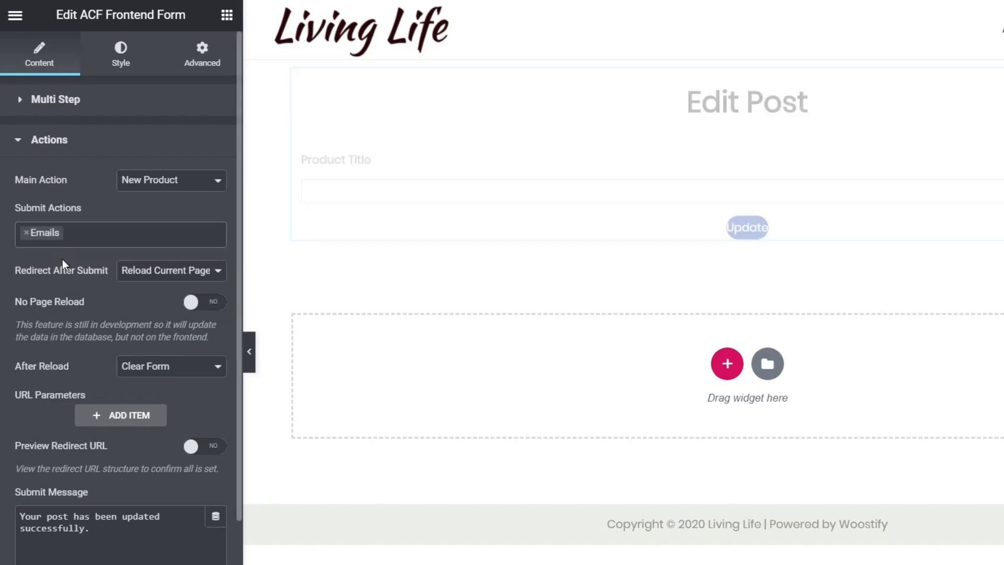
pyautogui.scroll(-4, 102, 390)
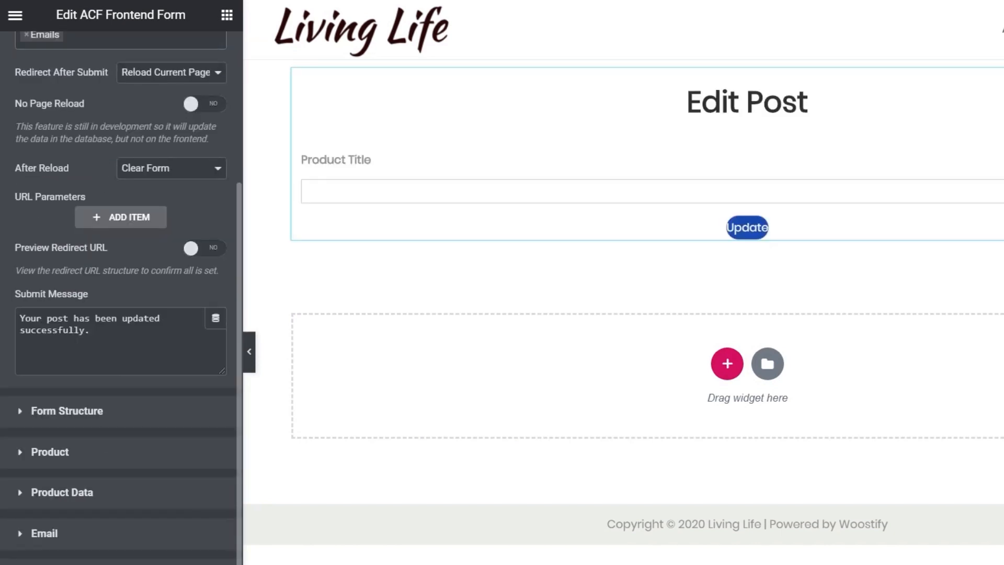
pyautogui.click(56, 536)
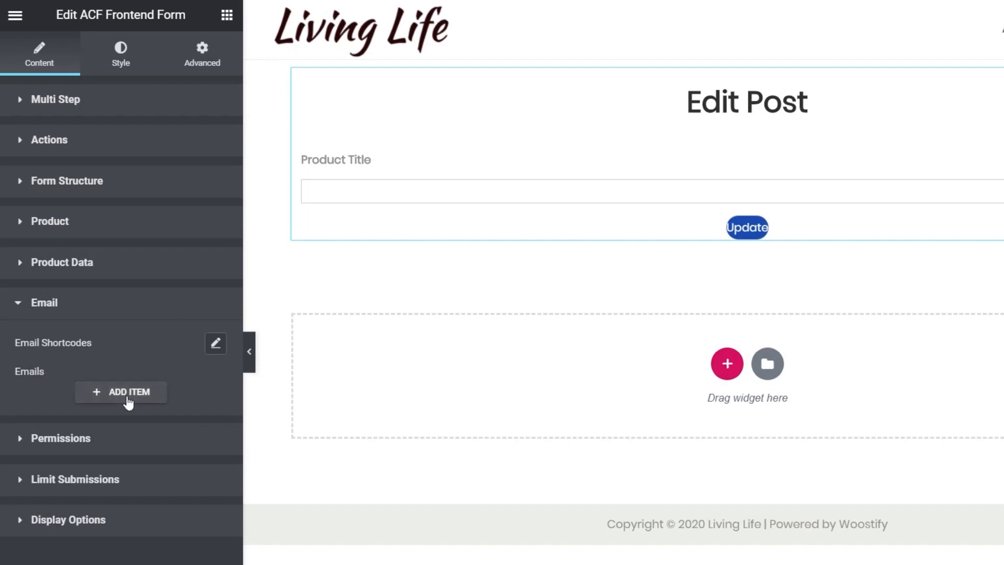
pyautogui.click(20, 303)
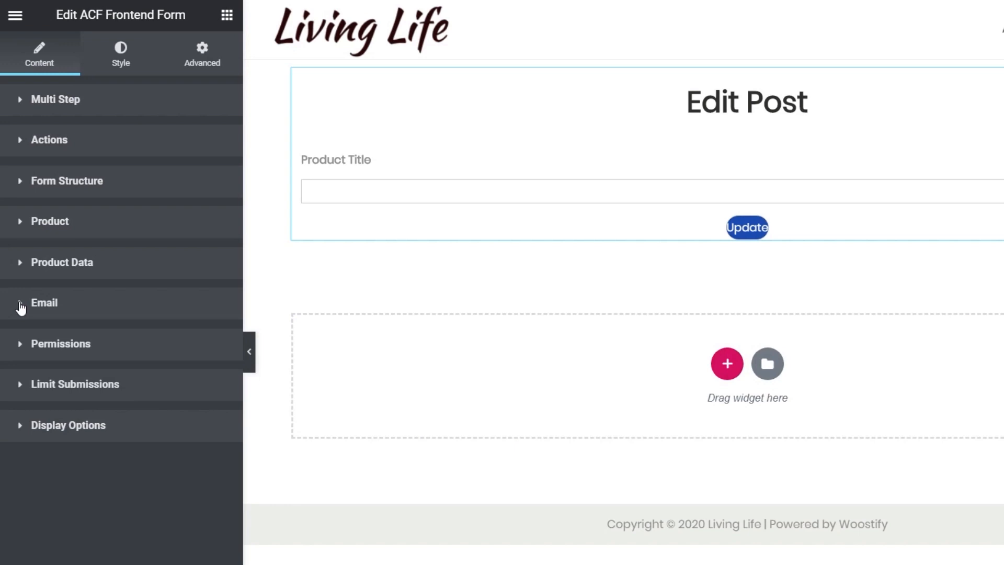
pyautogui.click(20, 140)
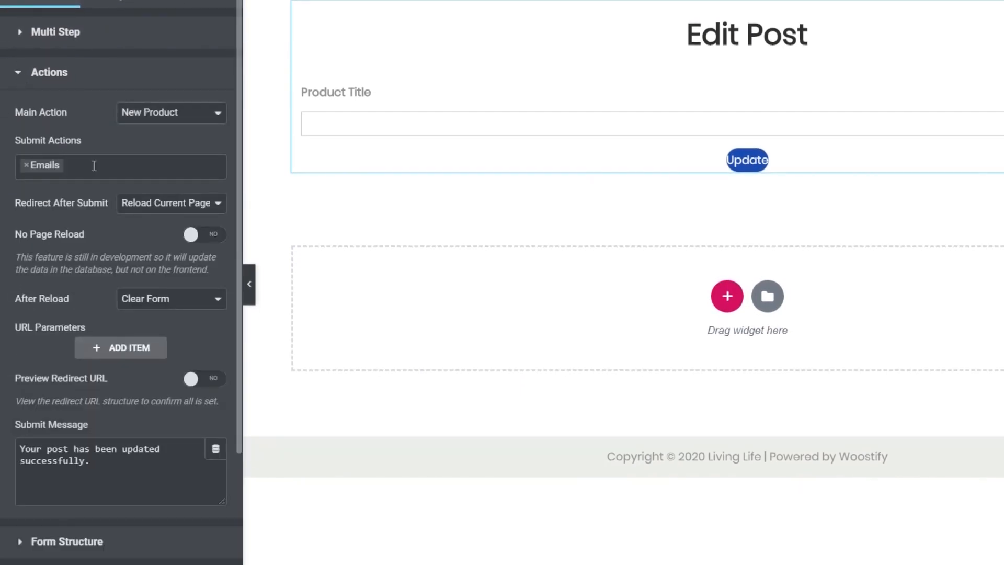
pyautogui.click(27, 166)
pyautogui.click(143, 140)
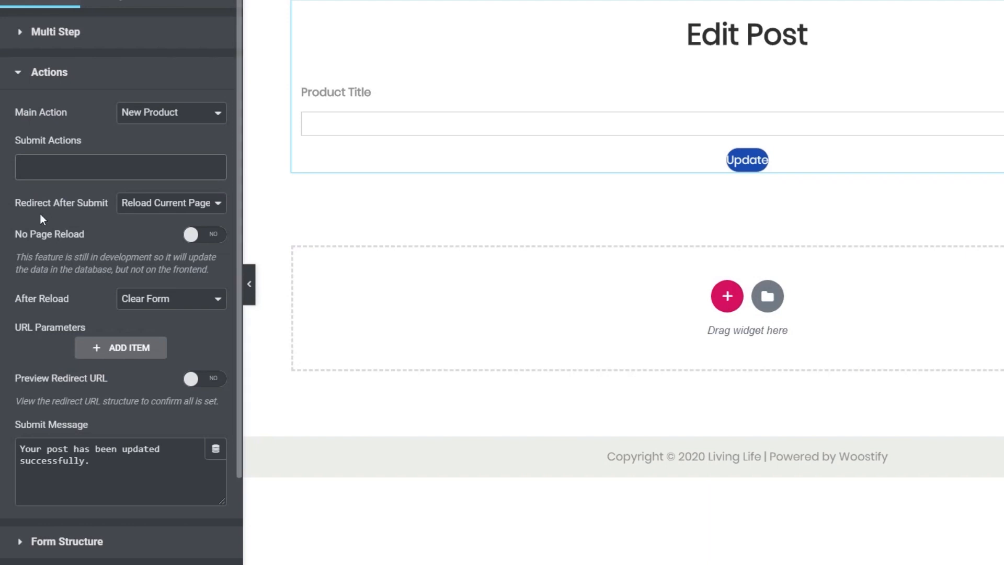
# - Redirect the form after submission to a custom URL with the relative path /woo-dashboard/
pyautogui.click(157, 210)
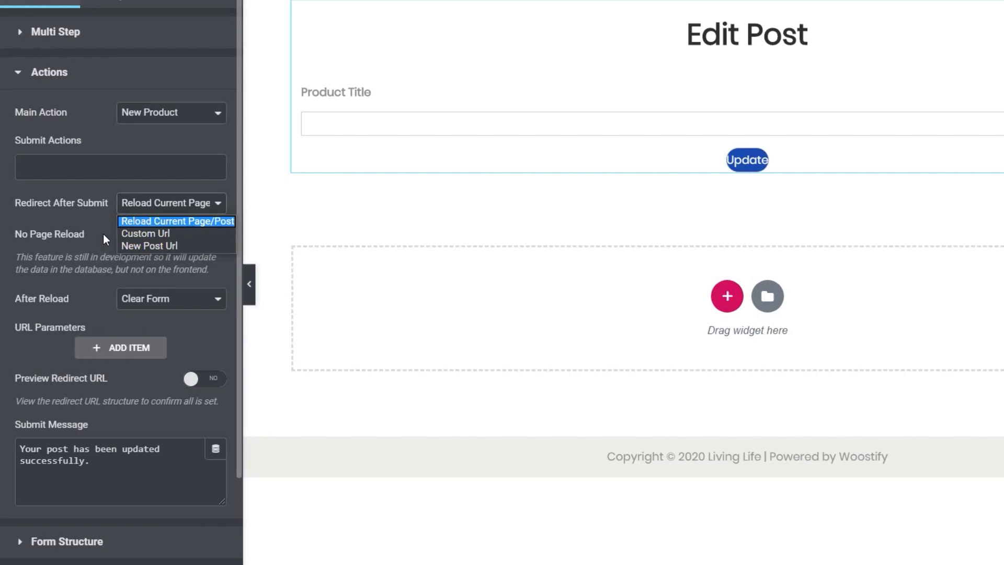
pyautogui.click(165, 234)
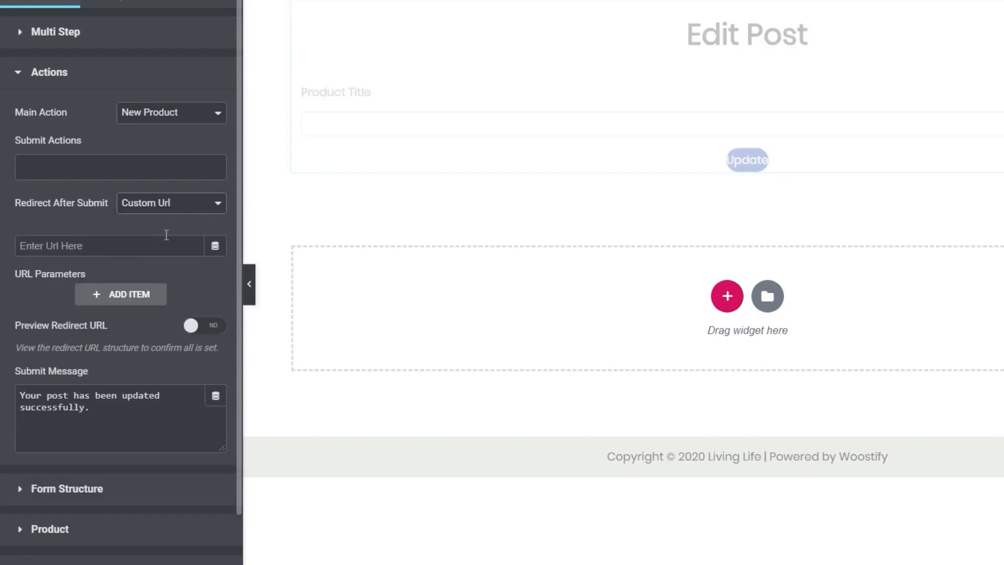
pyautogui.click(118, 248)
pyautogui.write('https://woo.wpprowebsite.com/woo-dashboard/')
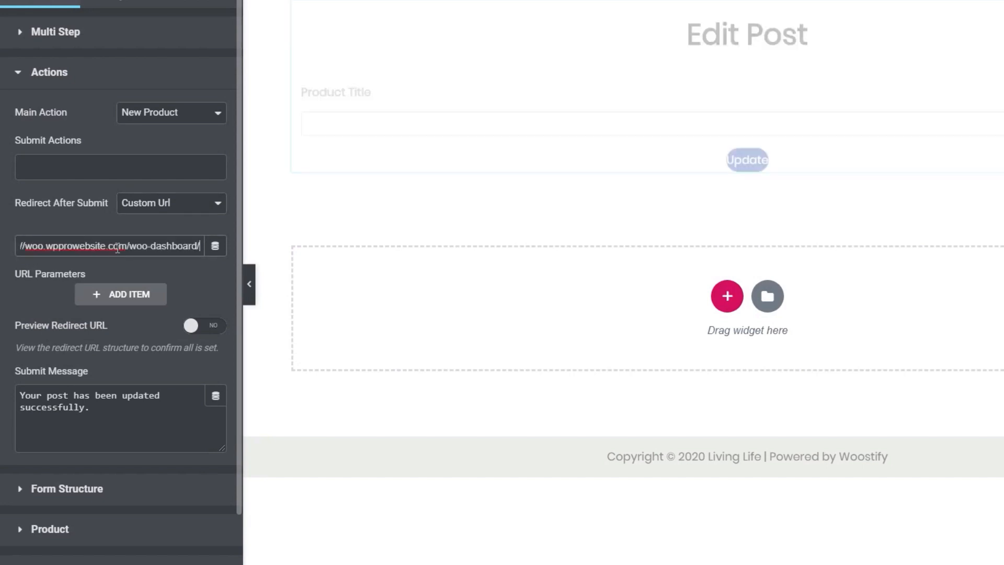
pyautogui.moveTo(130, 246); pyautogui.dragTo(20, 246)
pyautogui.press('BackSpace')
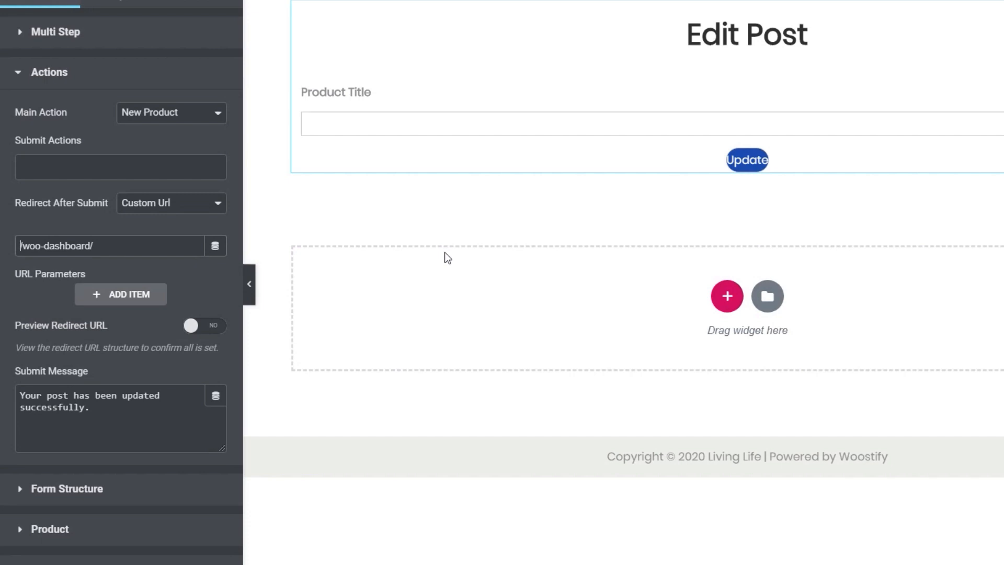
# - Try adding a URL parameter to the redirect, look at its key and value fields, and delete it
pyautogui.scroll(-2, 192, 266)
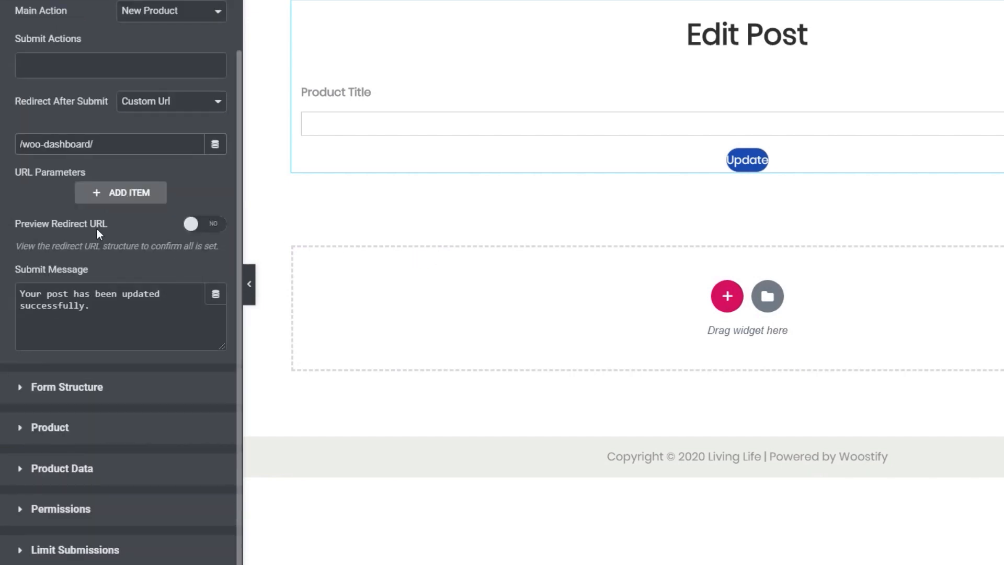
pyautogui.click(106, 194)
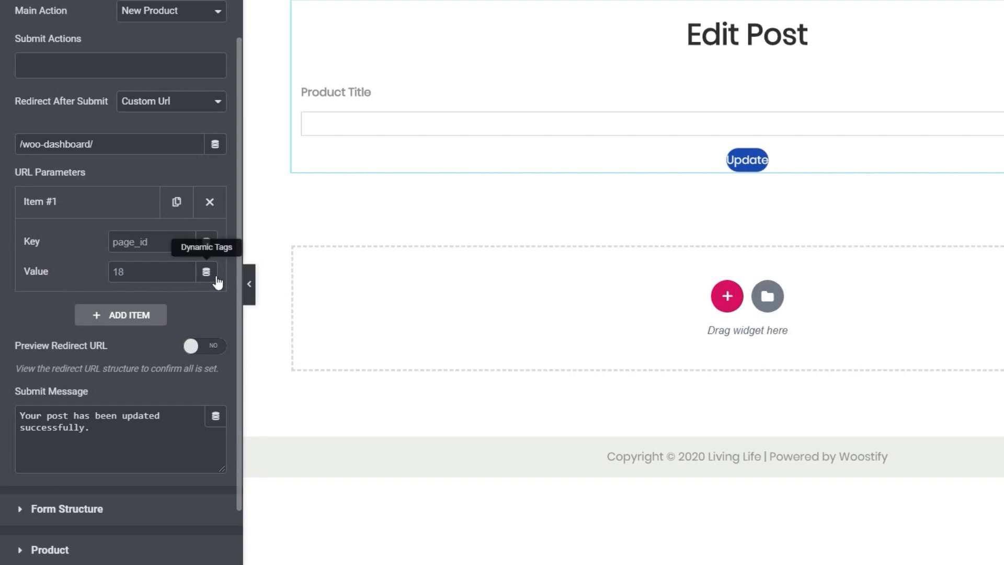
pyautogui.click(209, 203)
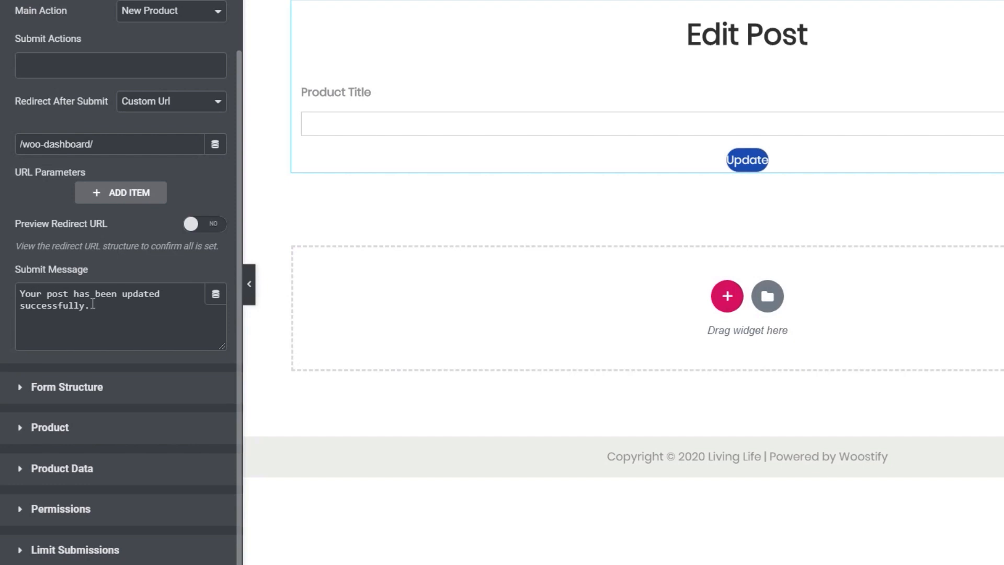
# - Change the form's submit message to "Your product has been submitted successfully."
pyautogui.click(47, 294)
pyautogui.moveTo(47, 294); pyautogui.dragTo(65, 294)
pyautogui.write('product')
pyautogui.click(47, 295)
pyautogui.write('p')
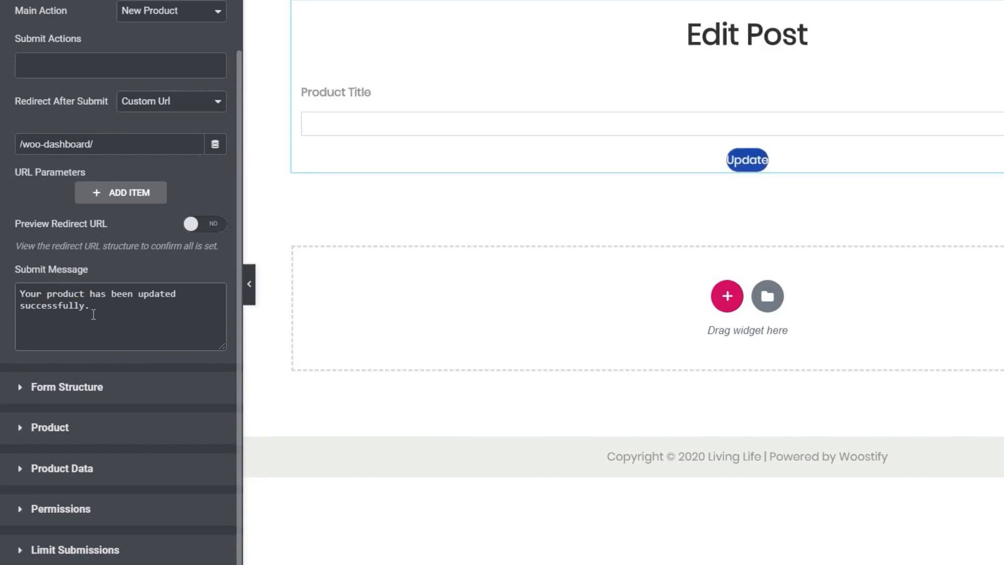
pyautogui.moveTo(135, 293); pyautogui.dragTo(141, 293)
pyautogui.doubleClick(151, 293)
pyautogui.write('submitted')
# - Clear the form title and set the submit button text to "Submit for Approval"
pyautogui.click(67, 387)
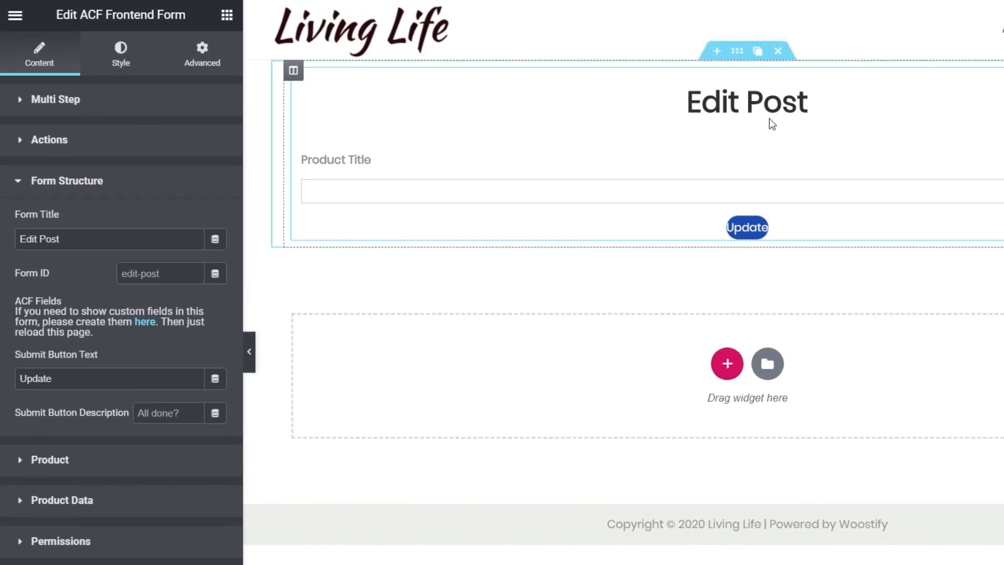
pyautogui.moveTo(154, 240); pyautogui.dragTo(19, 239)
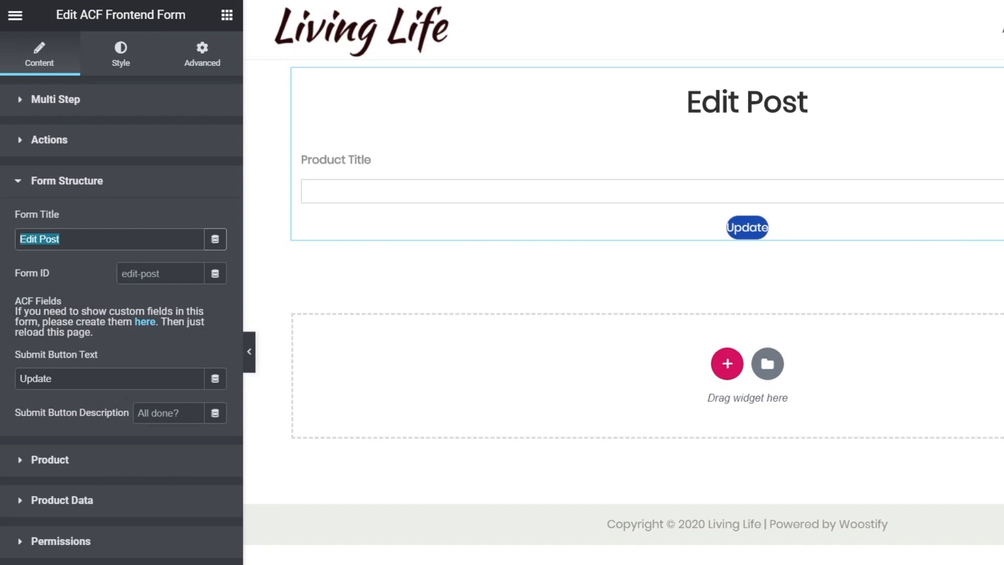
pyautogui.press('BackSpace')
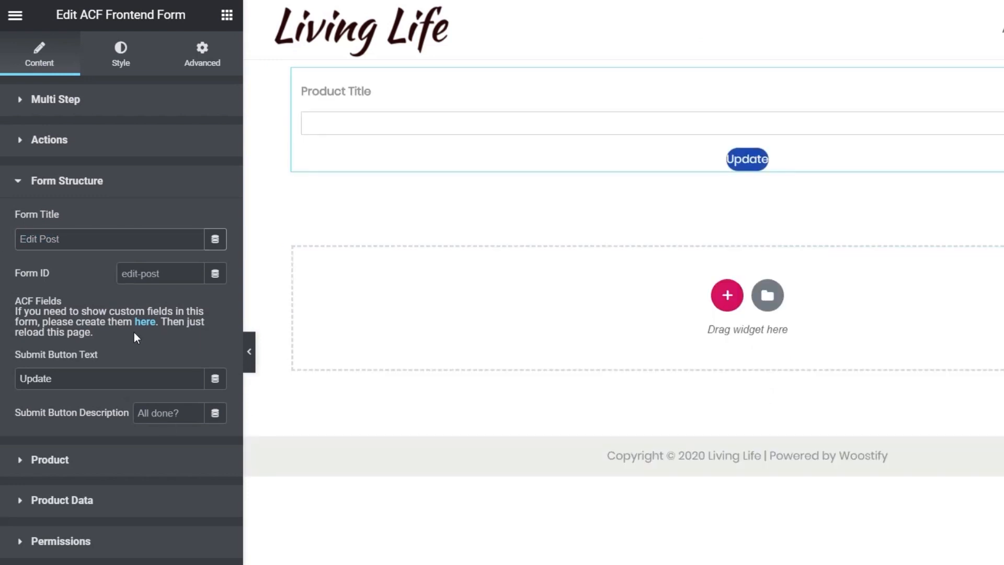
pyautogui.moveTo(83, 378); pyautogui.dragTo(9, 377)
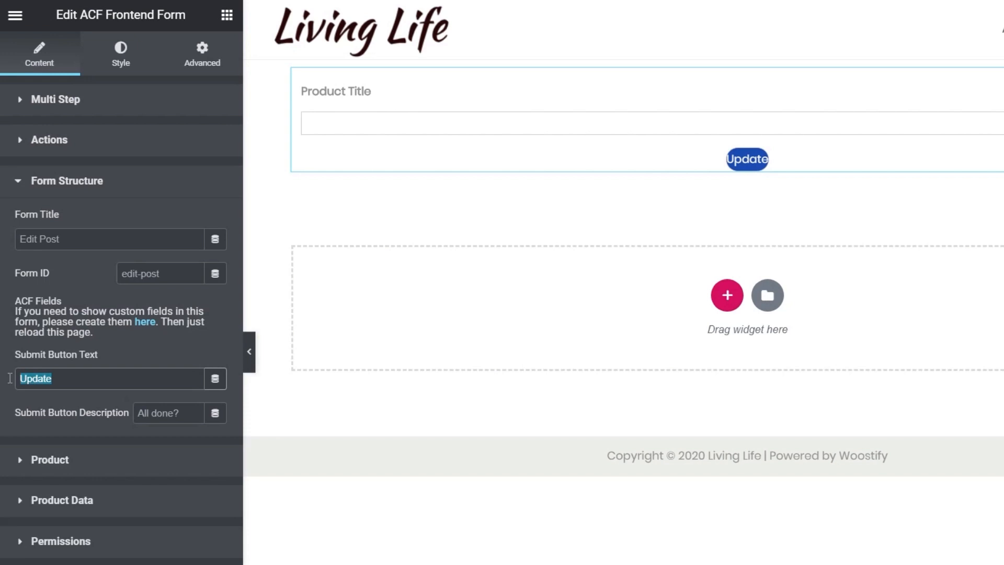
pyautogui.write('Submit for Approval')
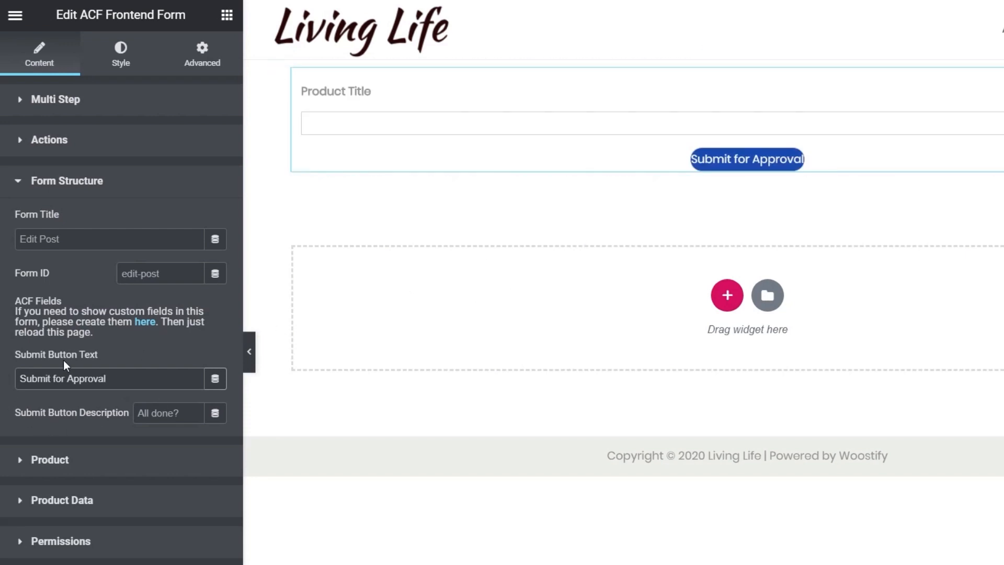
pyautogui.click(81, 187)
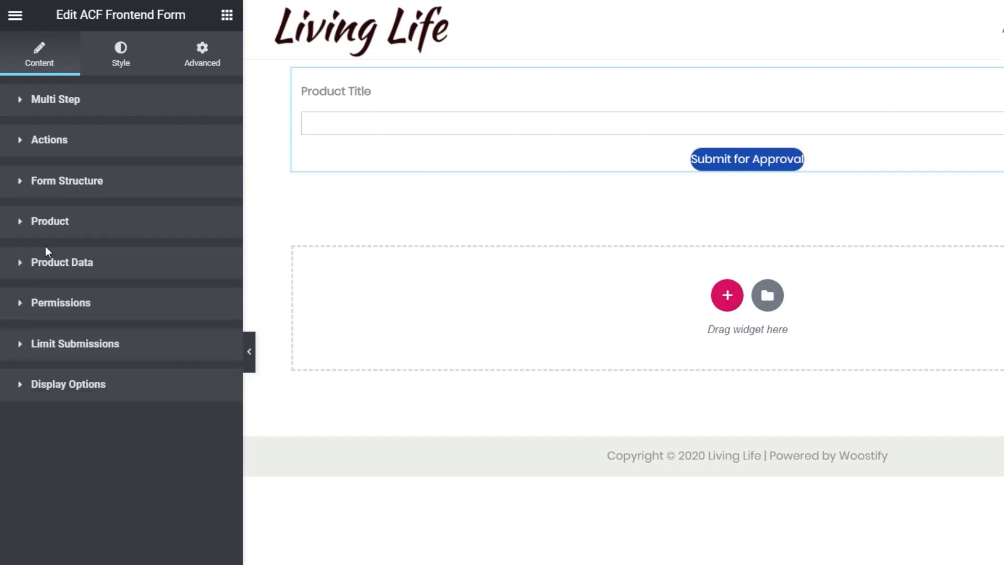
# - Review the form's product title structure and set the status of new products to Pending Review
pyautogui.click(46, 225)
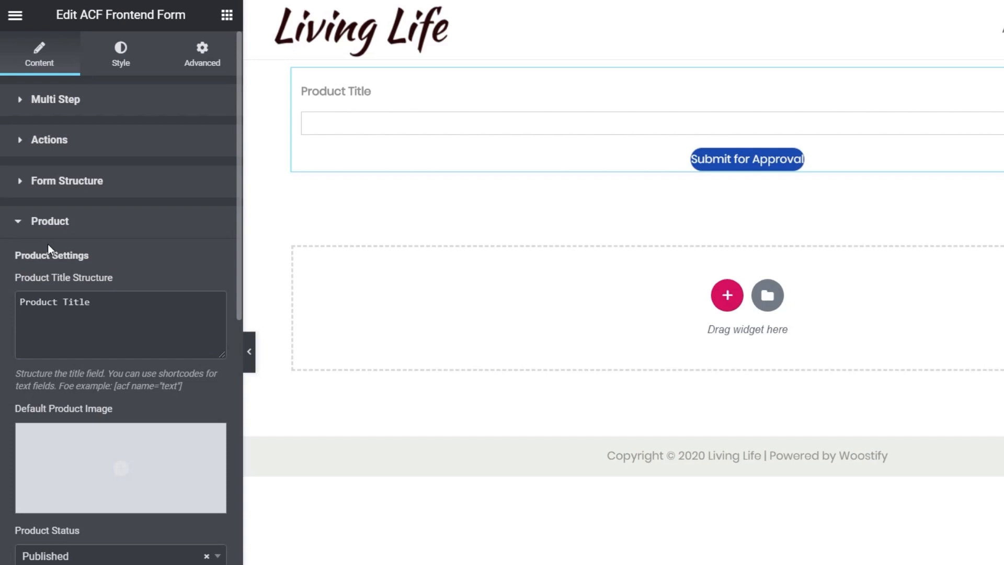
pyautogui.moveTo(204, 385); pyautogui.dragTo(18, 375)
pyautogui.click(107, 319)
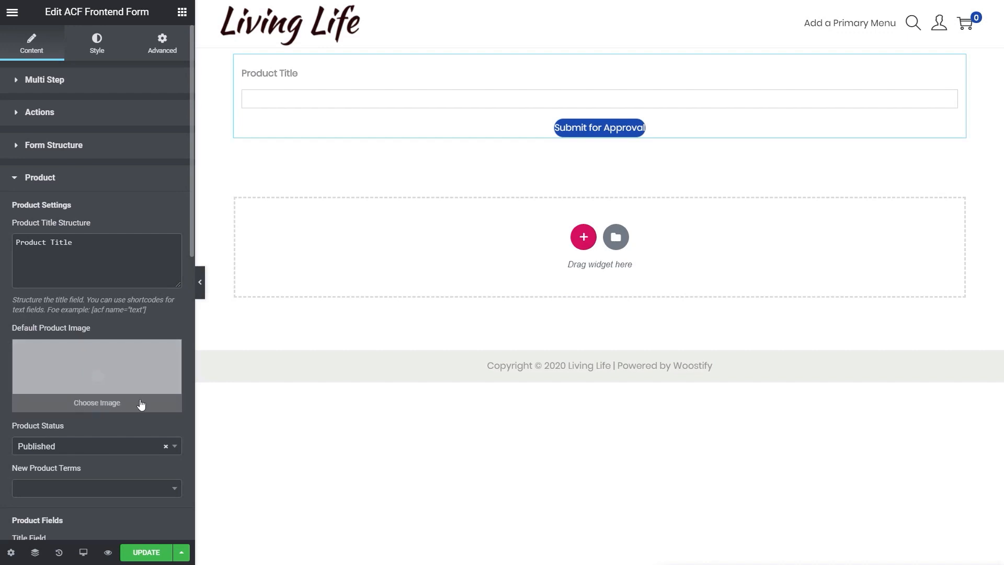
pyautogui.scroll(-3, 140, 403)
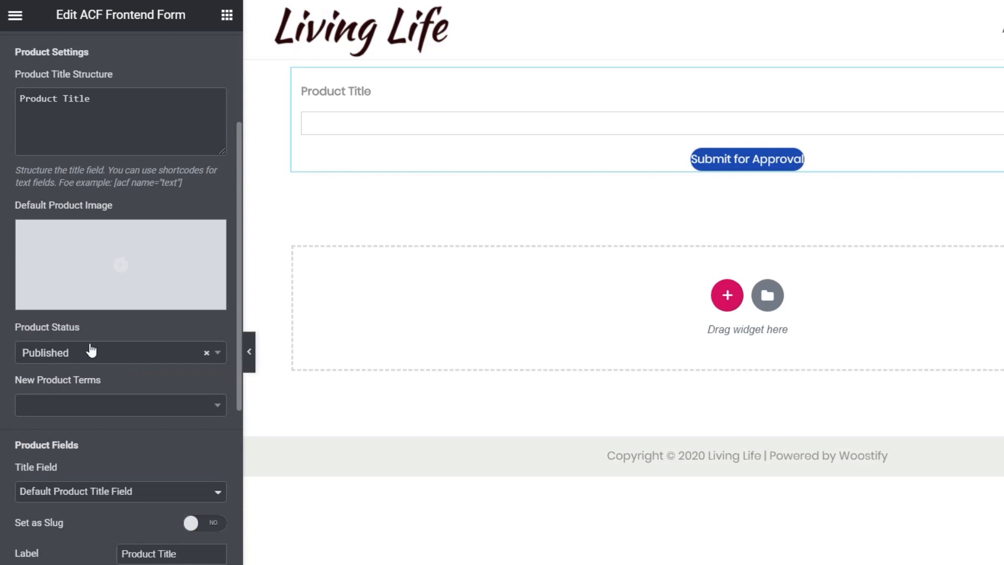
pyautogui.click(218, 356)
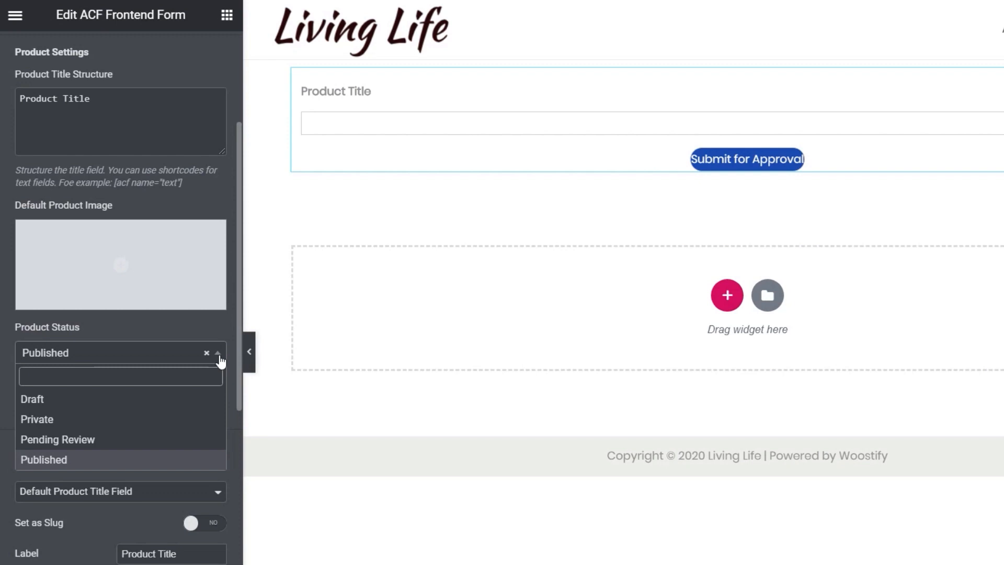
pyautogui.click(82, 446)
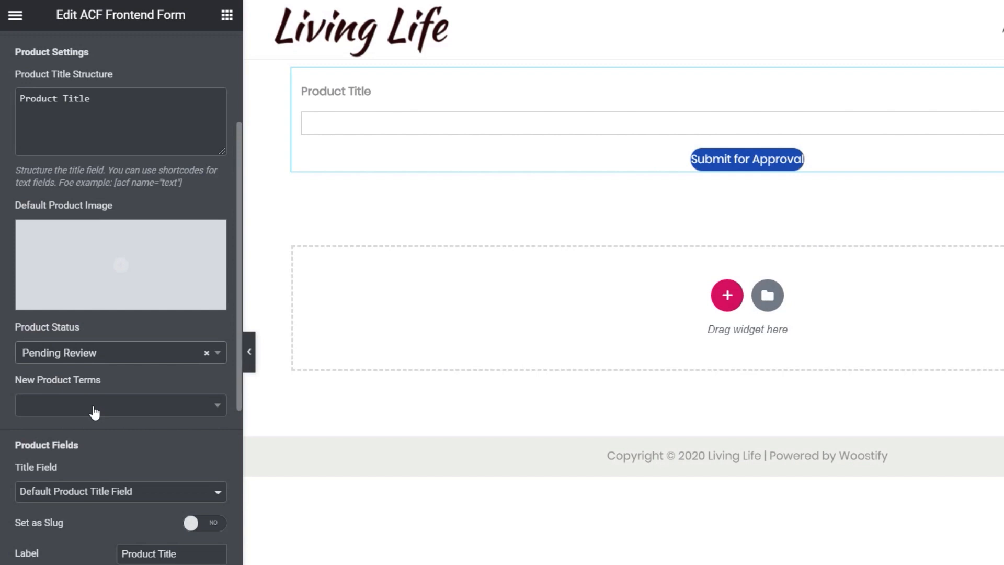
# - Add the default product description field to the product form
pyautogui.scroll(-2, 105, 447)
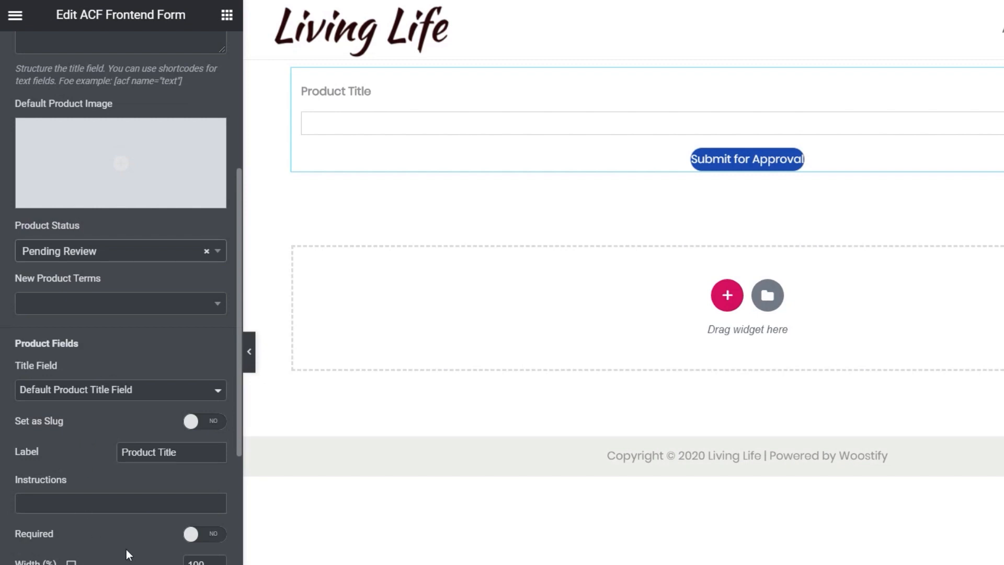
pyautogui.scroll(-4, 126, 549)
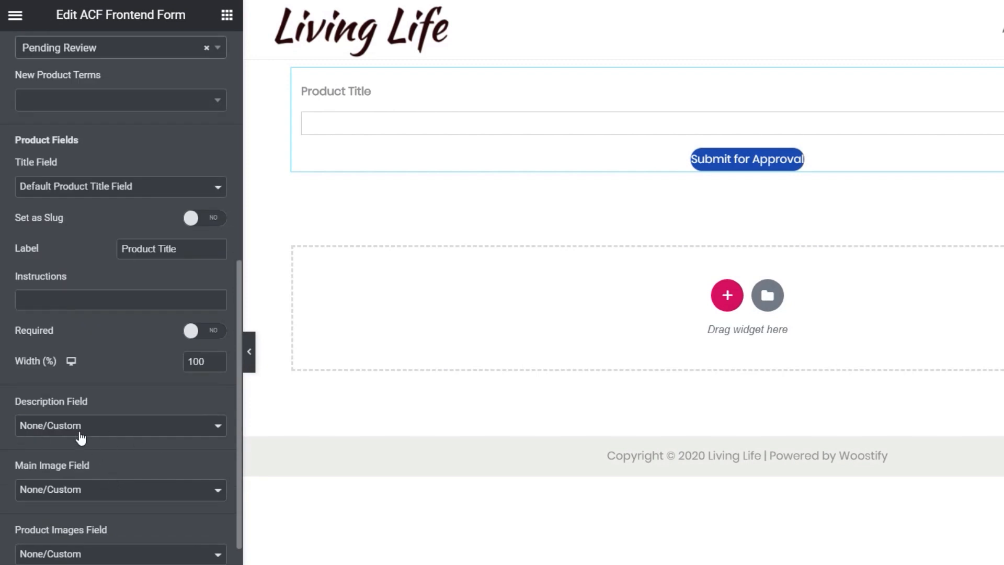
pyautogui.click(126, 432)
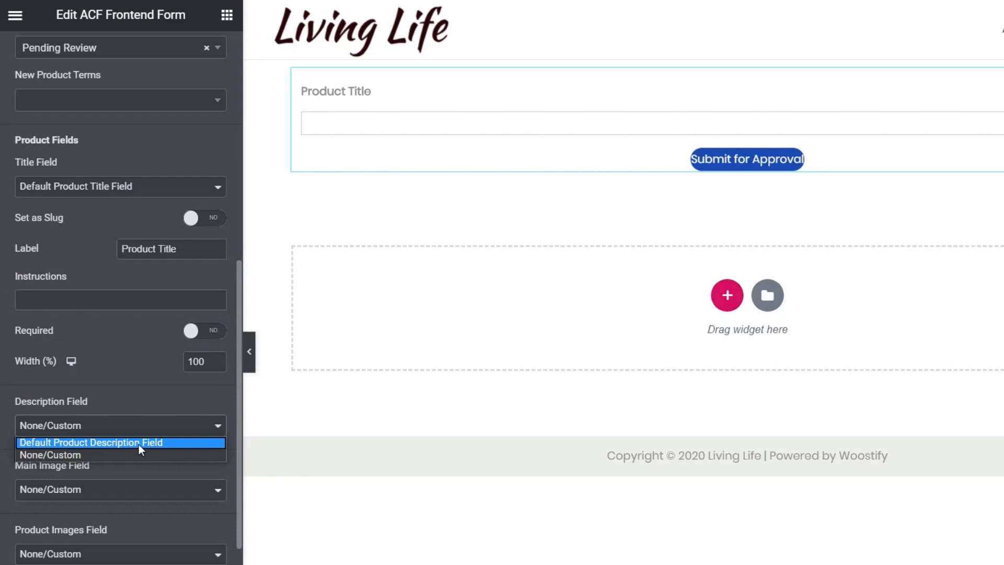
pyautogui.click(139, 442)
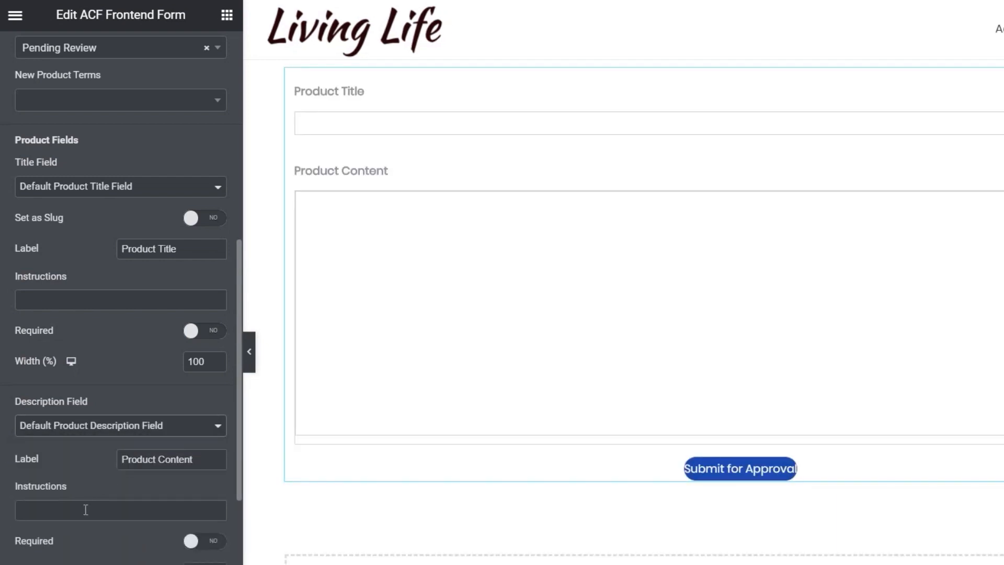
# - Try making the product description required, turn that off again, and make the product title field required
pyautogui.click(209, 542)
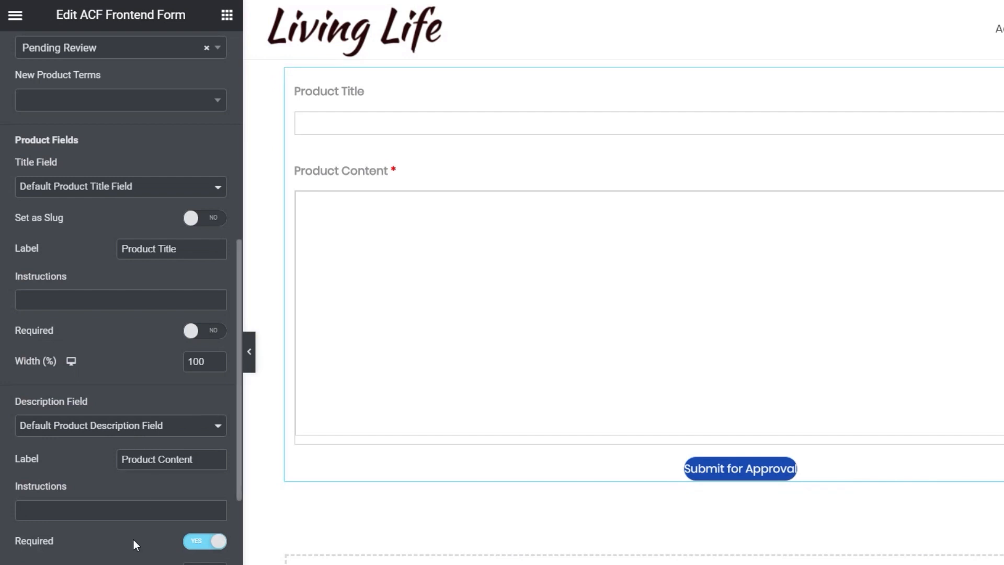
pyautogui.click(193, 542)
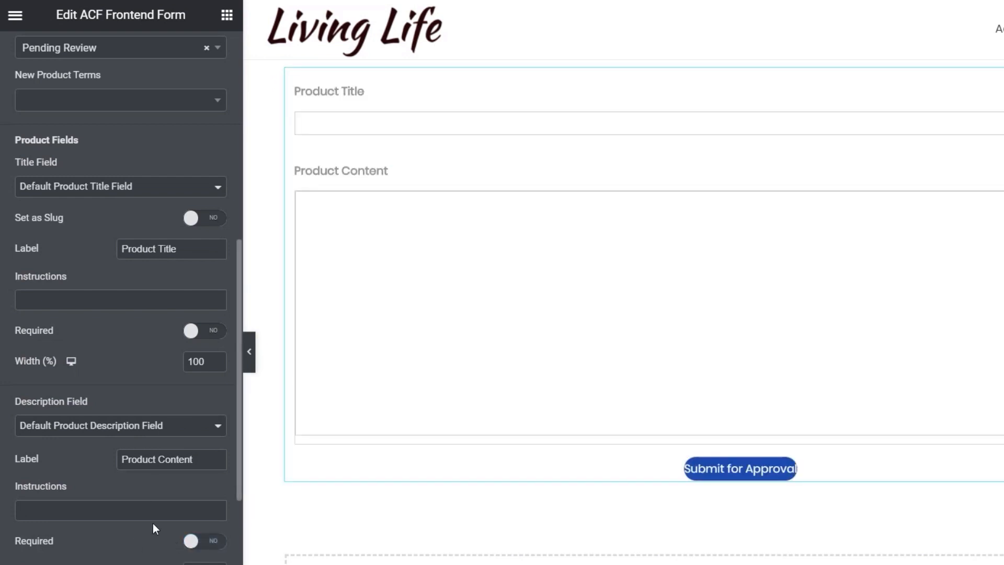
pyautogui.click(212, 335)
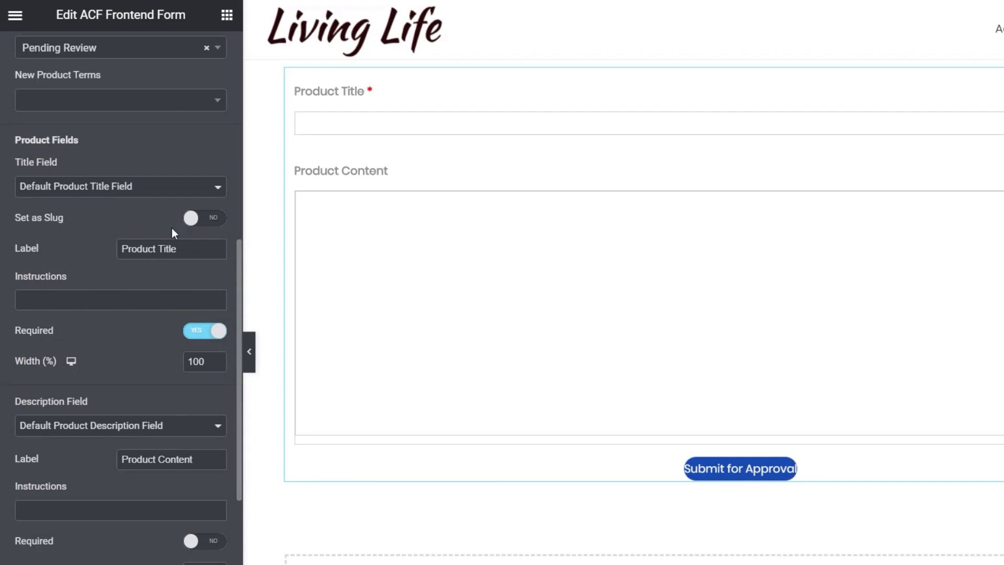
# - Add the default main image field and the default short description field to the product form
pyautogui.scroll(-4, 159, 419)
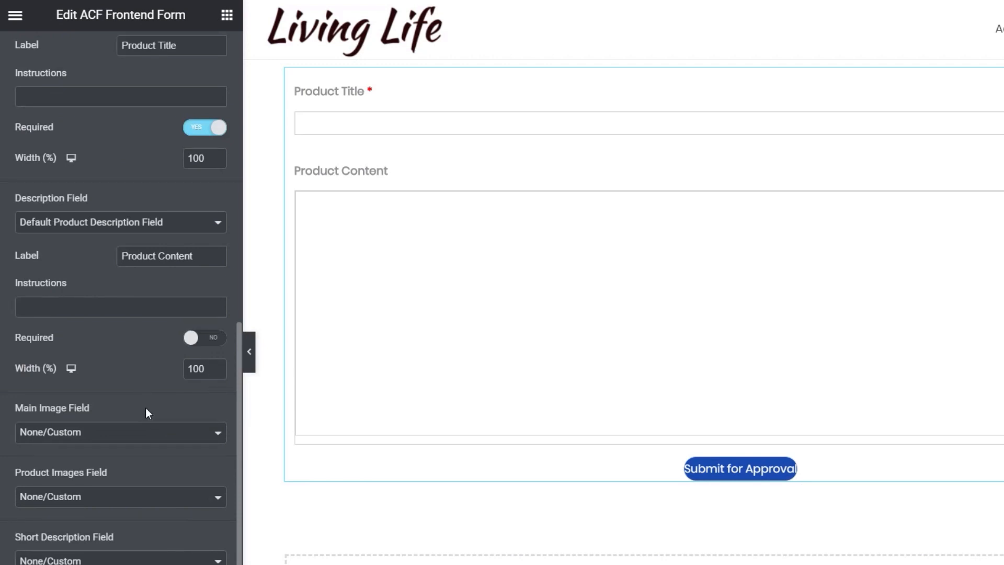
pyautogui.click(178, 438)
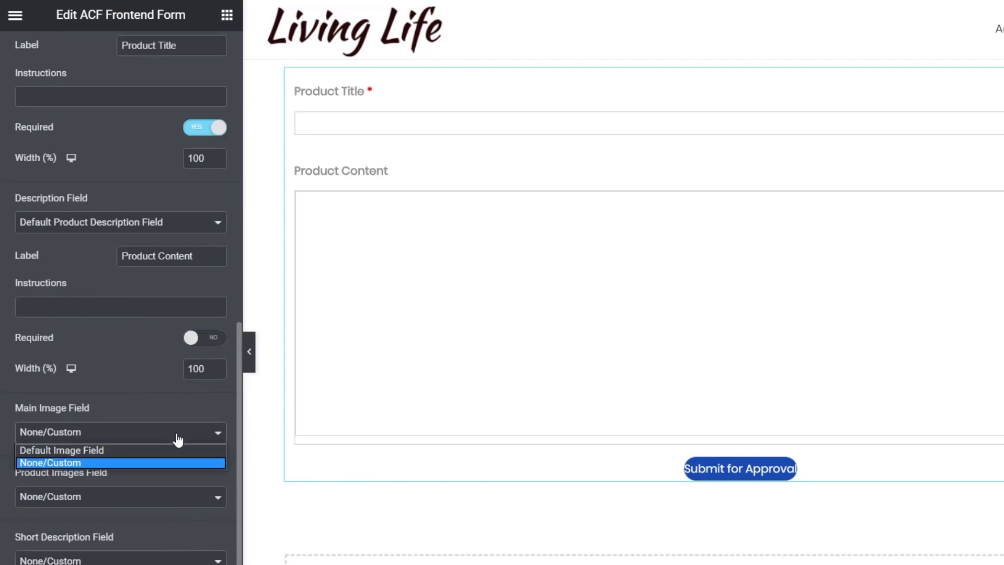
pyautogui.click(137, 447)
pyautogui.scroll(-4, 135, 463)
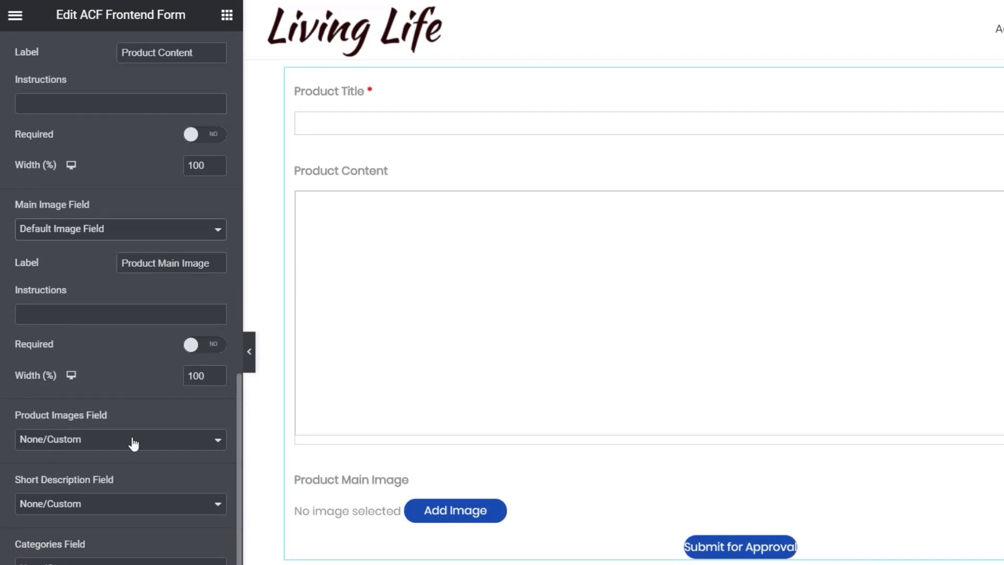
pyautogui.click(120, 506)
pyautogui.click(114, 519)
pyautogui.scroll(-4, 124, 535)
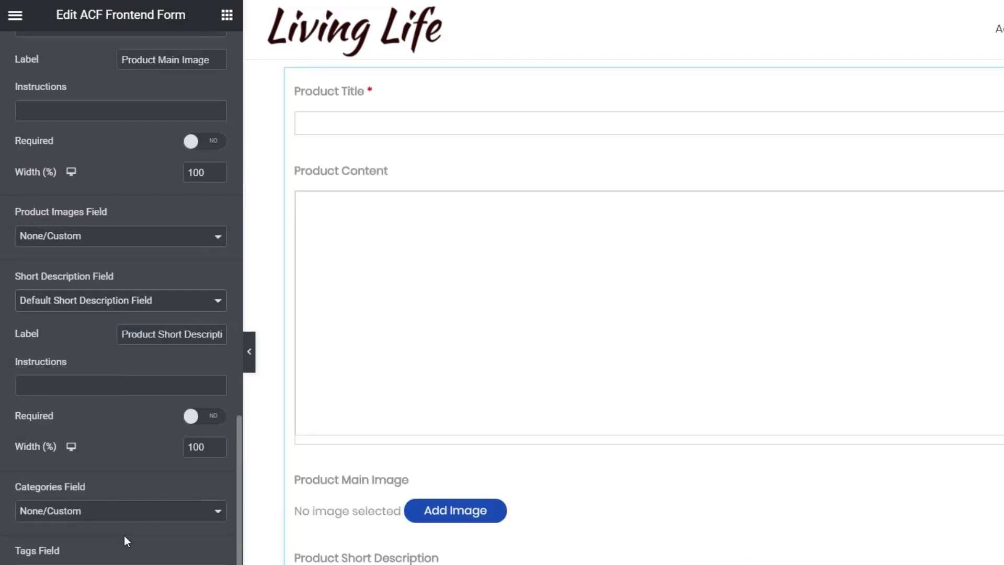
# - Add the default categories field and the default tags field to the product form
pyautogui.scroll(-2, 124, 536)
pyautogui.click(115, 416)
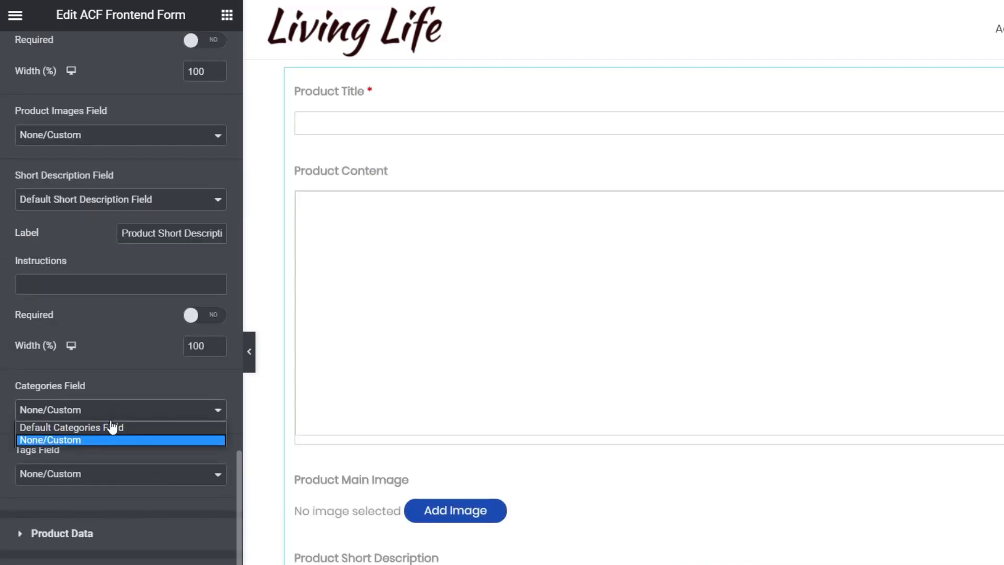
pyautogui.click(111, 425)
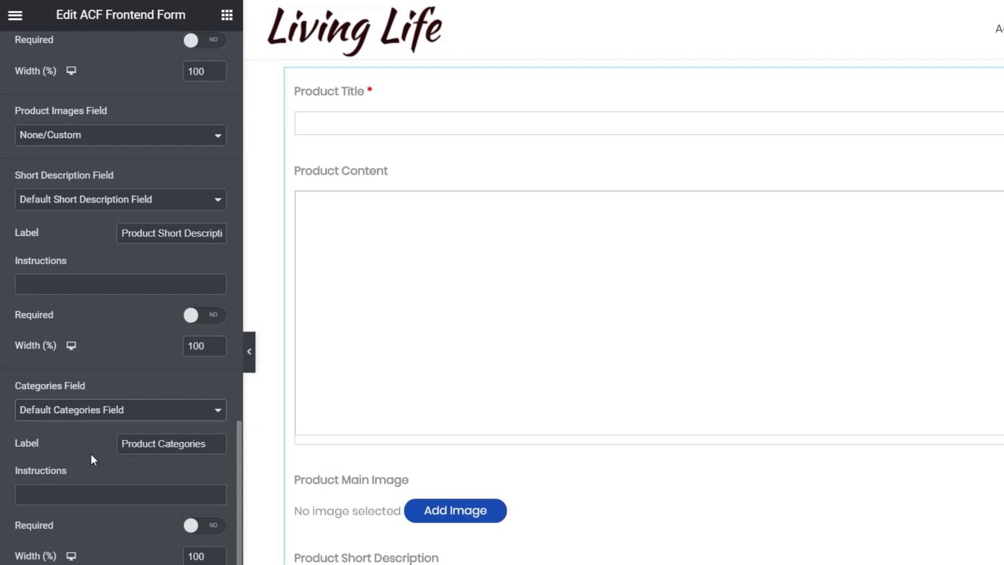
pyautogui.scroll(-3, 90, 454)
pyautogui.click(94, 475)
pyautogui.click(96, 491)
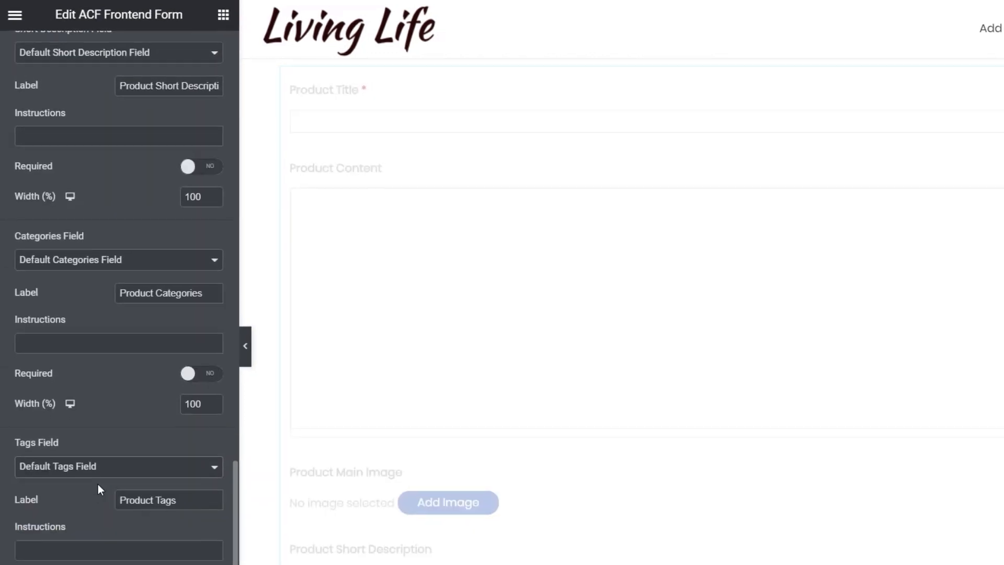
# - Review the product form's fields in the page preview and its product settings, and collapse those settings
pyautogui.scroll(-2, 71, 409)
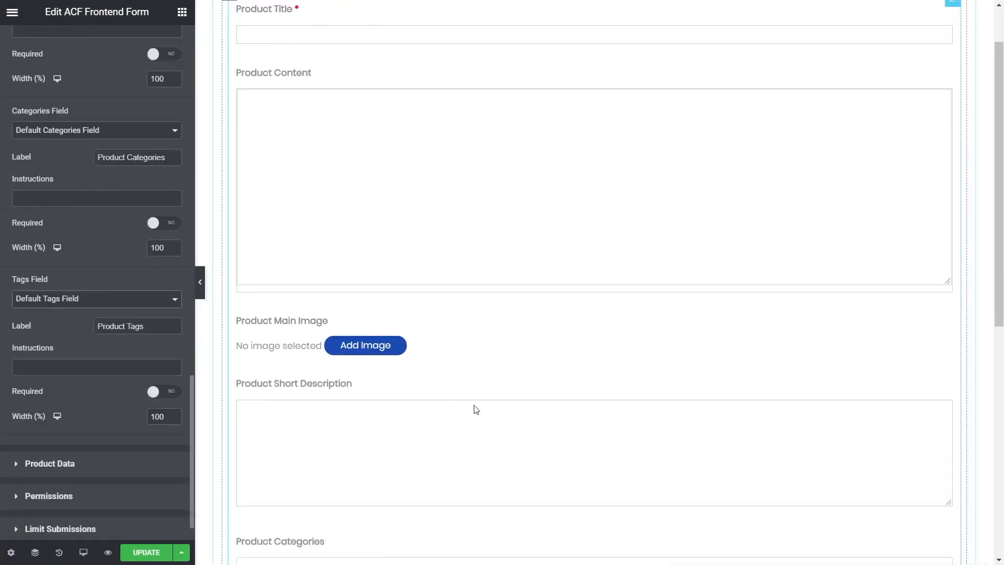
pyautogui.scroll(-8, 492, 410)
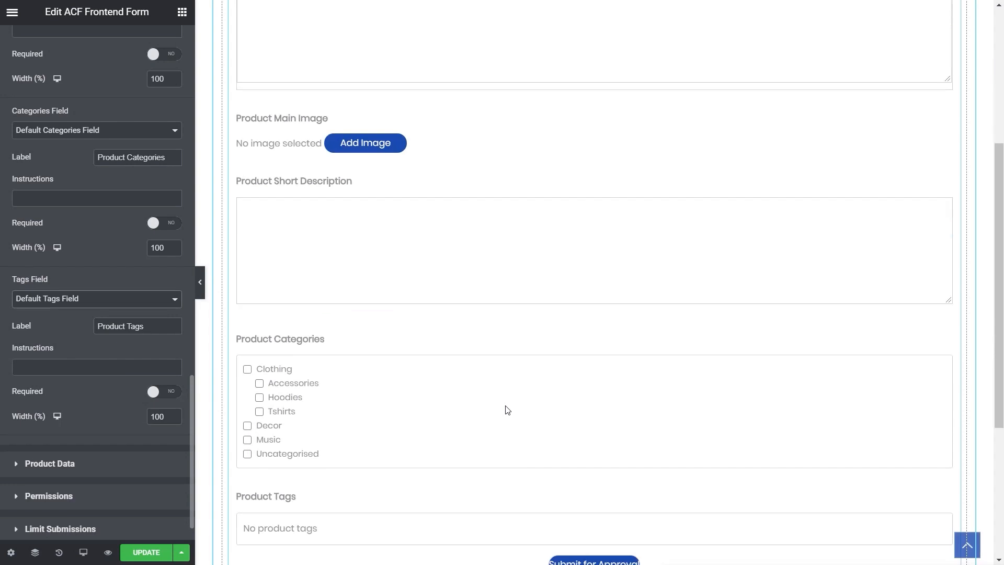
pyautogui.scroll(2, 505, 410)
pyautogui.scroll(8, 505, 410)
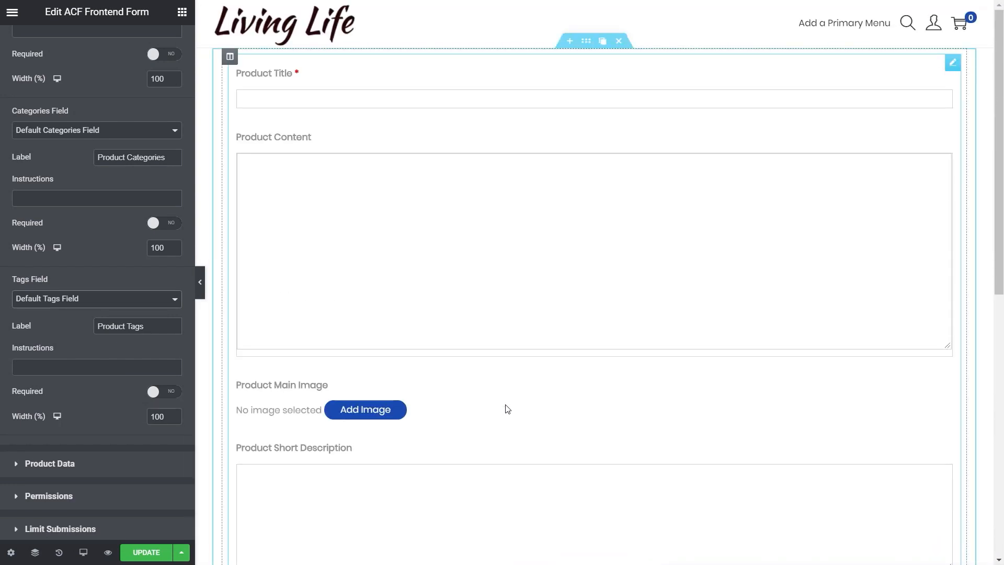
pyautogui.scroll(10, 140, 263)
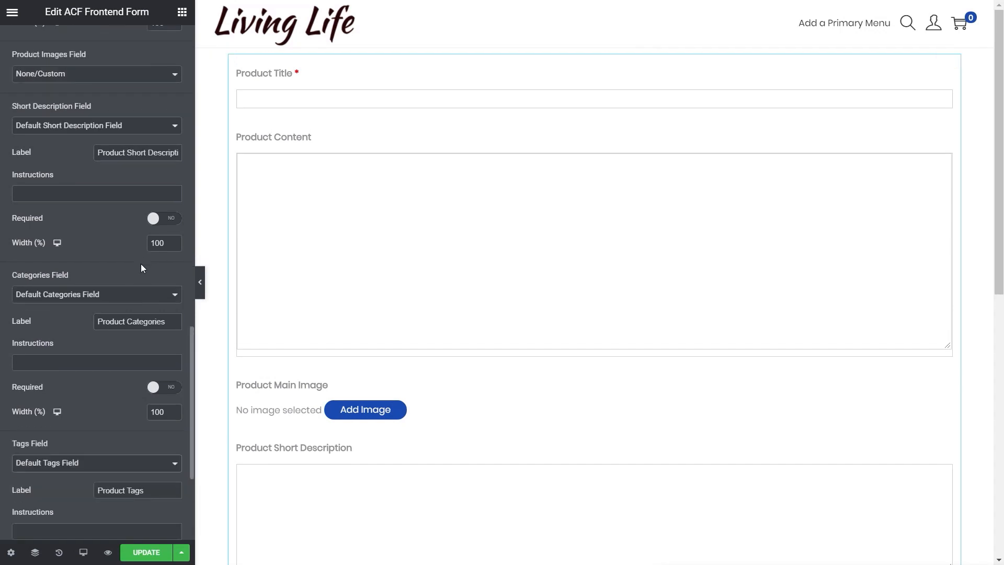
pyautogui.scroll(5, 79, 175)
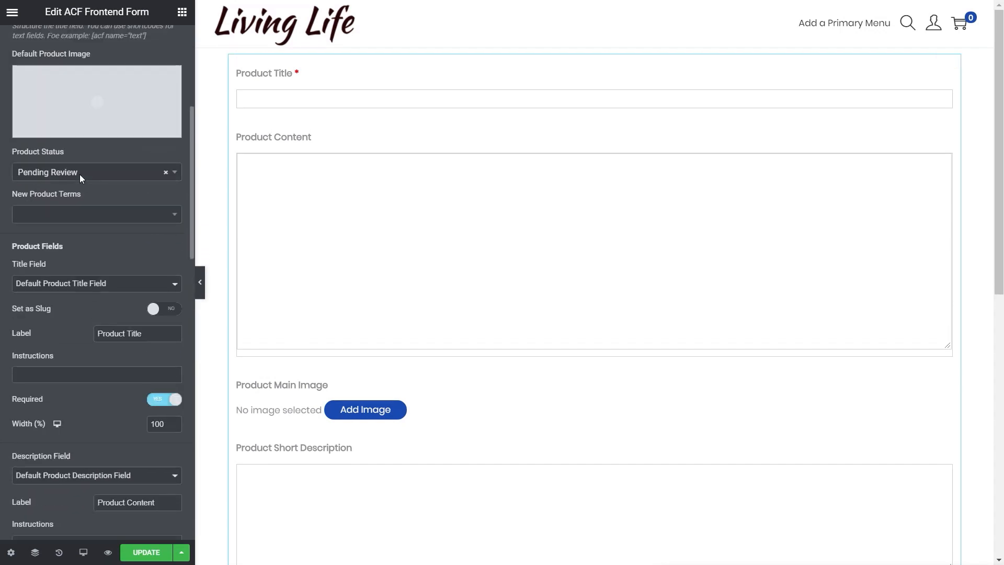
pyautogui.scroll(5, 70, 168)
pyautogui.click(41, 157)
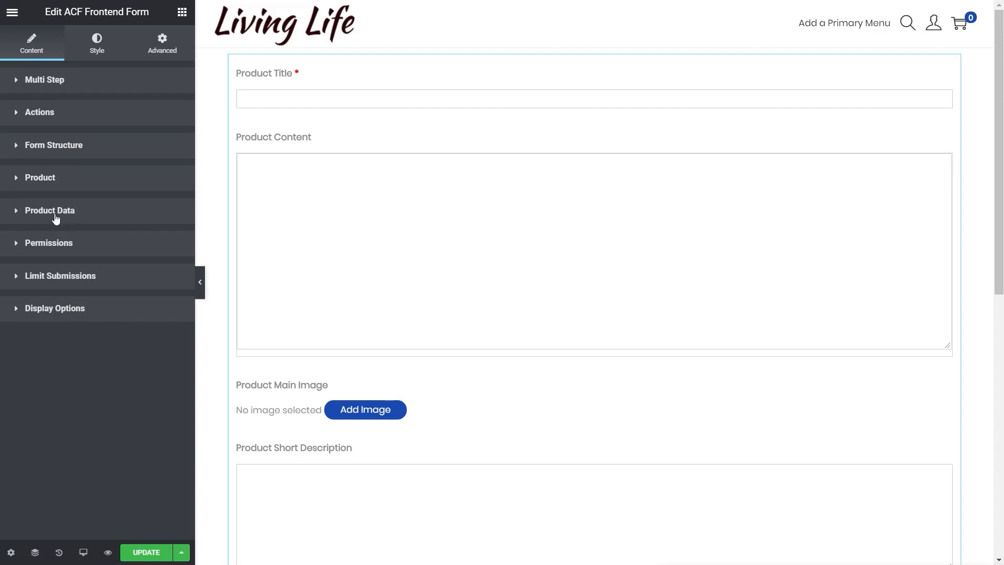
# - Enable the price field in the form's product data and set its width to 50%
pyautogui.click(56, 214)
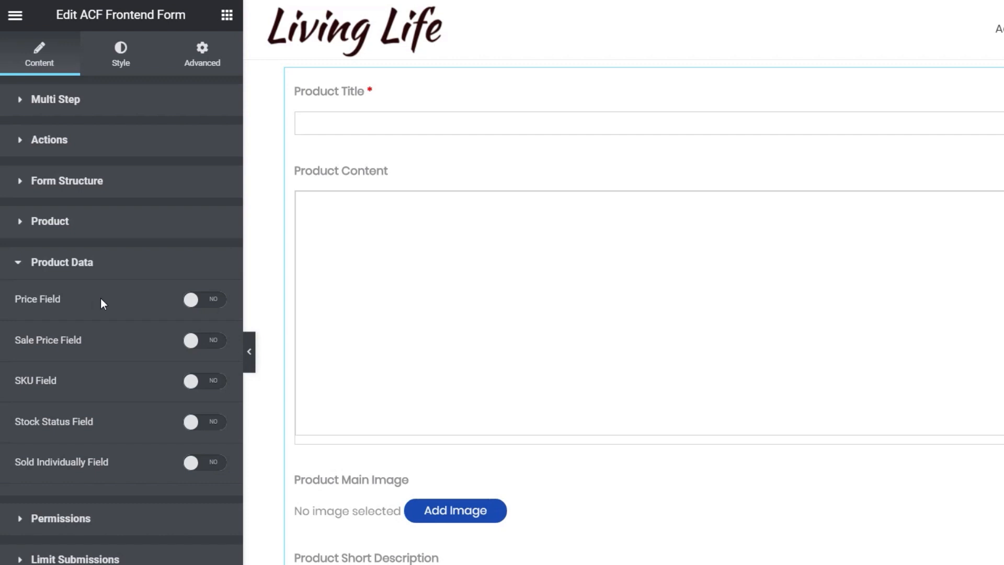
pyautogui.click(212, 312)
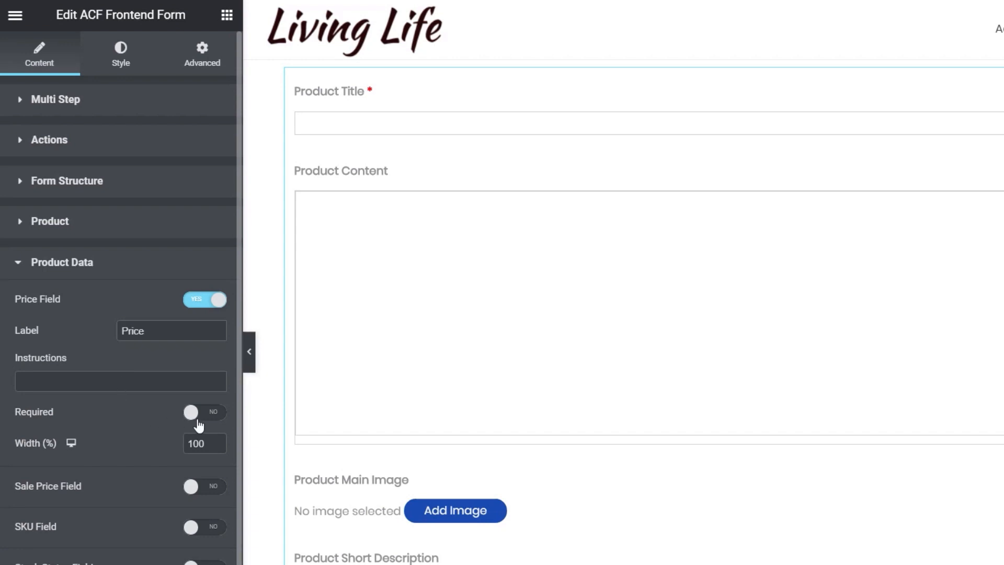
pyautogui.moveTo(206, 444); pyautogui.dragTo(181, 444)
pyautogui.write('50')
# - Enable the sale price field, set its width to 50%, and check both price fields in the preview
pyautogui.click(208, 487)
pyautogui.scroll(-2, 123, 478)
pyautogui.scroll(-2, 123, 478)
pyautogui.moveTo(207, 426); pyautogui.dragTo(171, 430)
pyautogui.write('50')
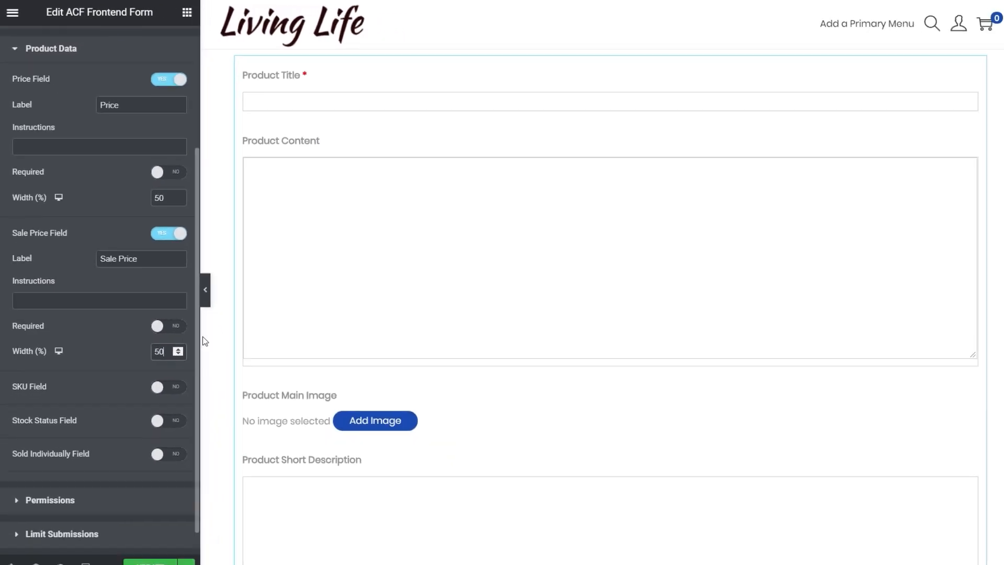
pyautogui.scroll(-4, 621, 440)
pyautogui.scroll(-3, 497, 355)
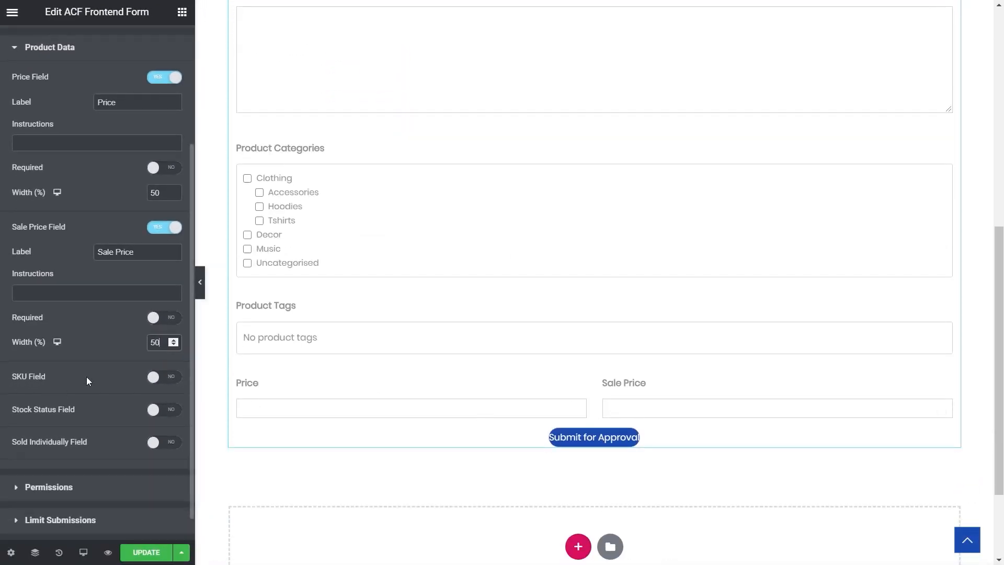
# - Enable the SKU, stock status and sold individually fields and check them in the form preview
pyautogui.click(164, 378)
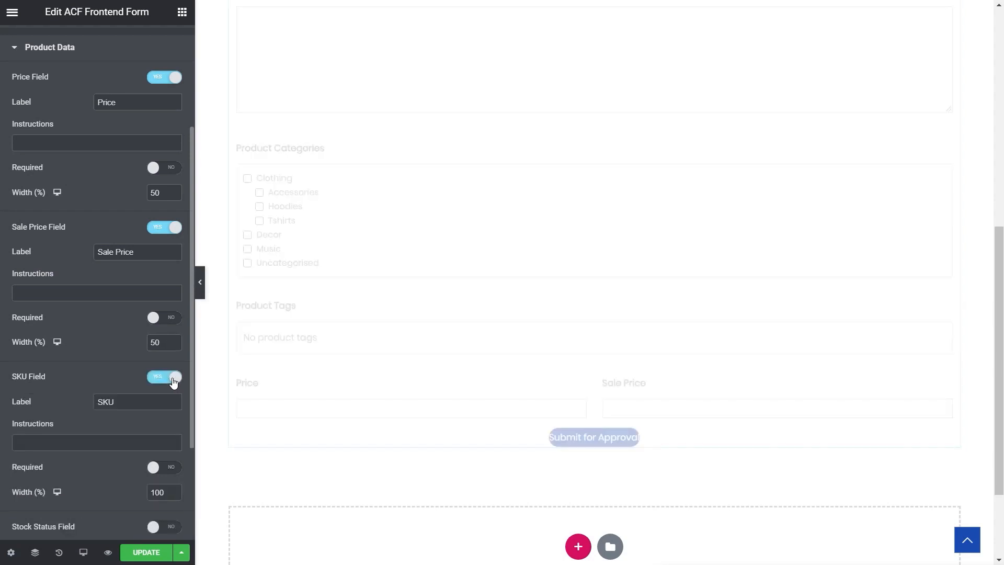
pyautogui.scroll(-3, 140, 426)
pyautogui.click(165, 385)
pyautogui.scroll(-2, 129, 429)
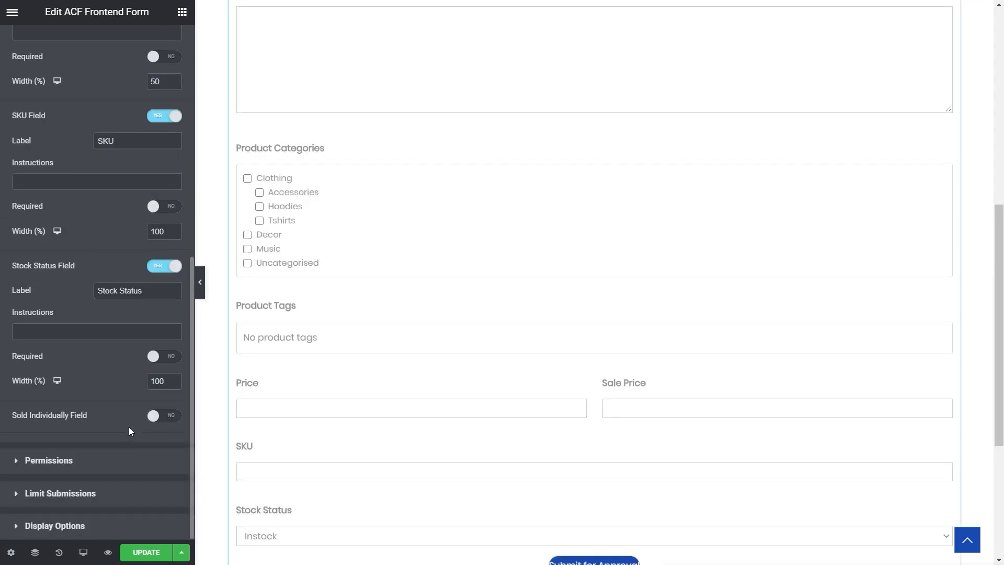
pyautogui.click(165, 416)
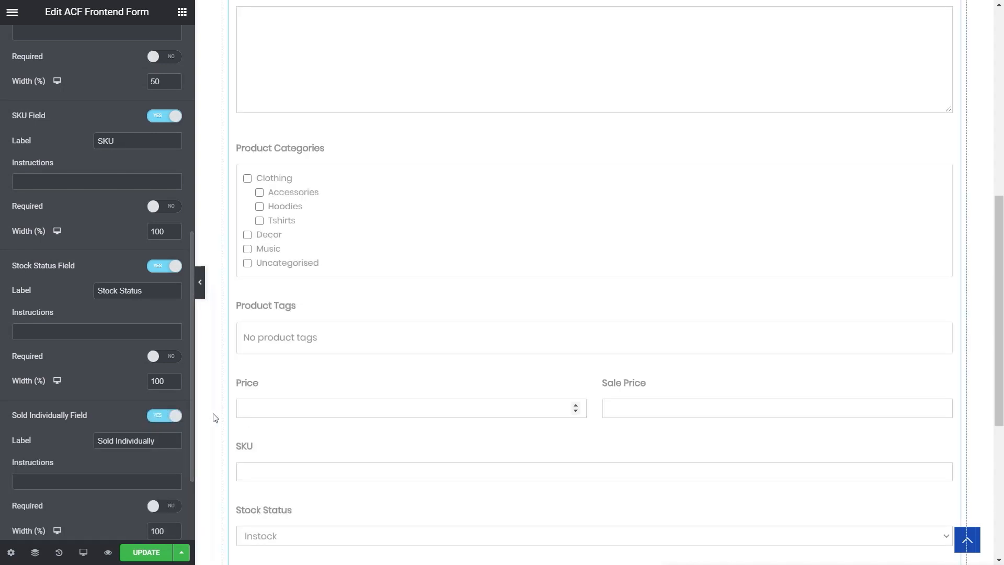
pyautogui.scroll(-5, 438, 413)
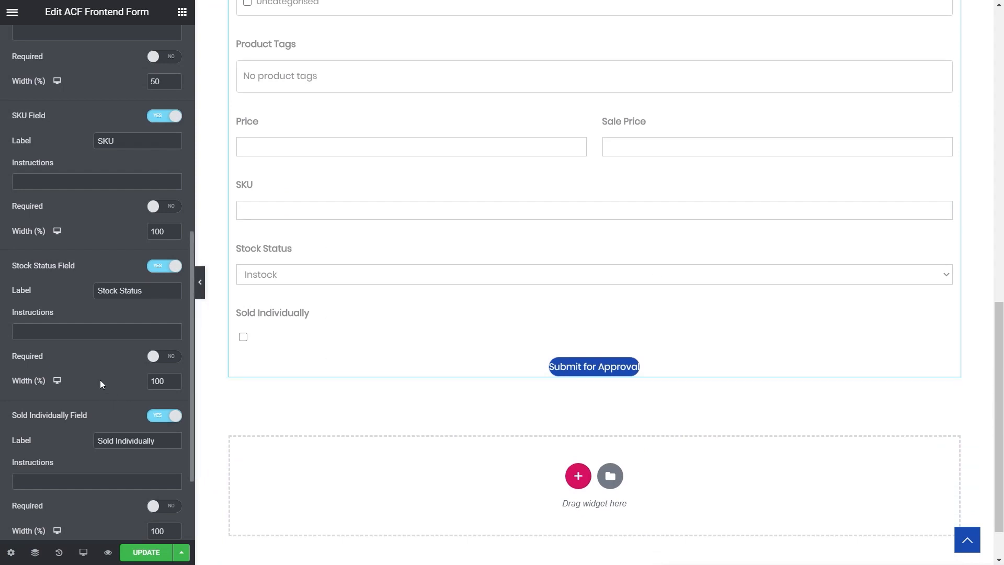
pyautogui.scroll(-2, 101, 383)
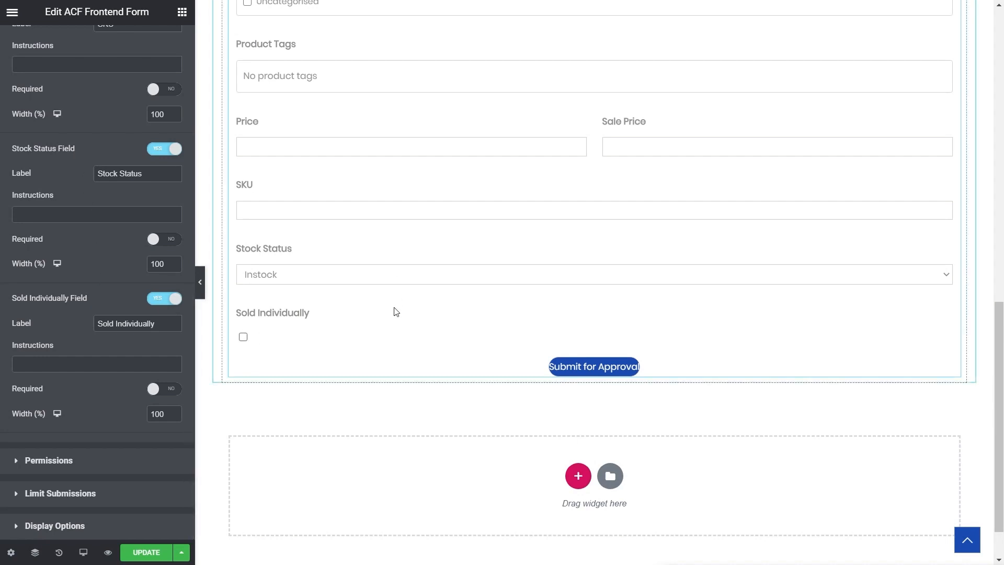
# - Review the product form preview up to its title field and collapse the product data settings
pyautogui.scroll(3, 396, 312)
pyautogui.scroll(7, 396, 312)
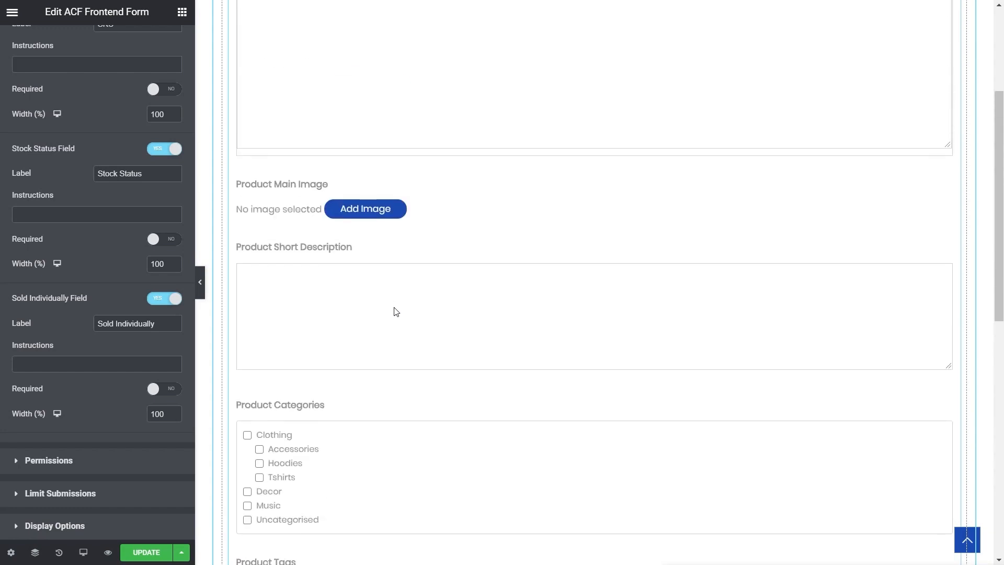
pyautogui.scroll(4, 396, 313)
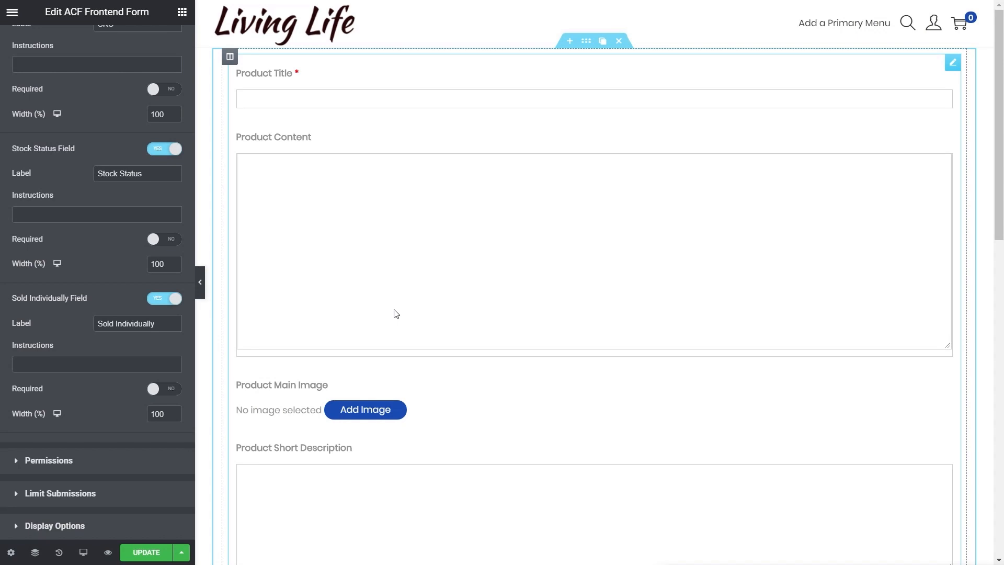
pyautogui.scroll(10, 87, 339)
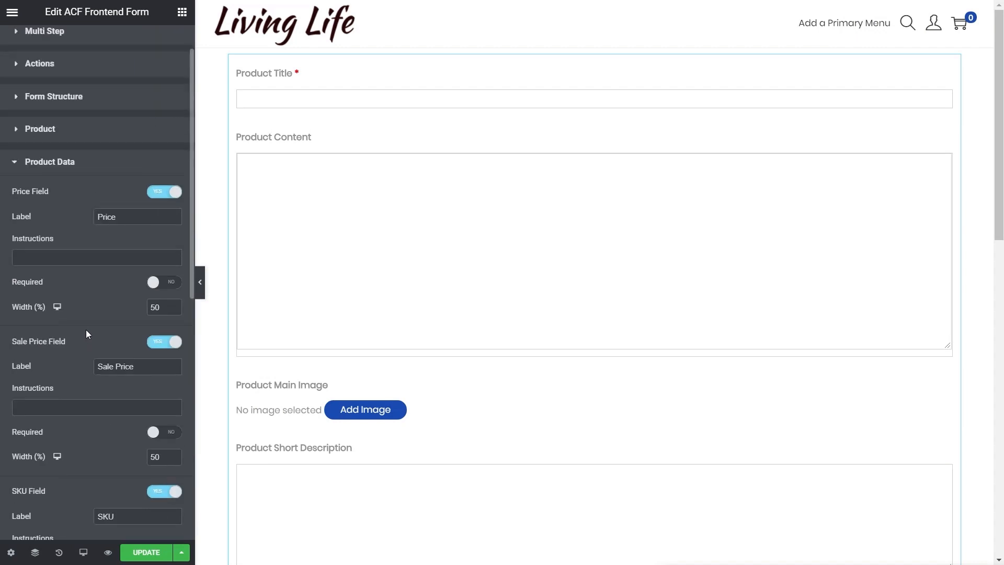
pyautogui.scroll(1, 88, 337)
pyautogui.click(50, 219)
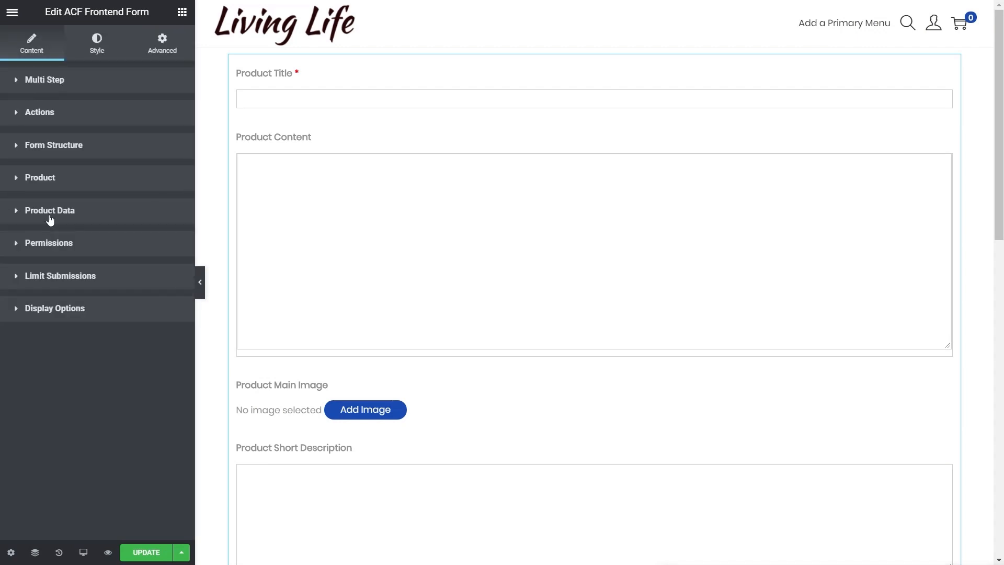
# - In the form's permissions, keep visibility on Only Logged In Users and add Editor to the permitted roles
pyautogui.click(48, 243)
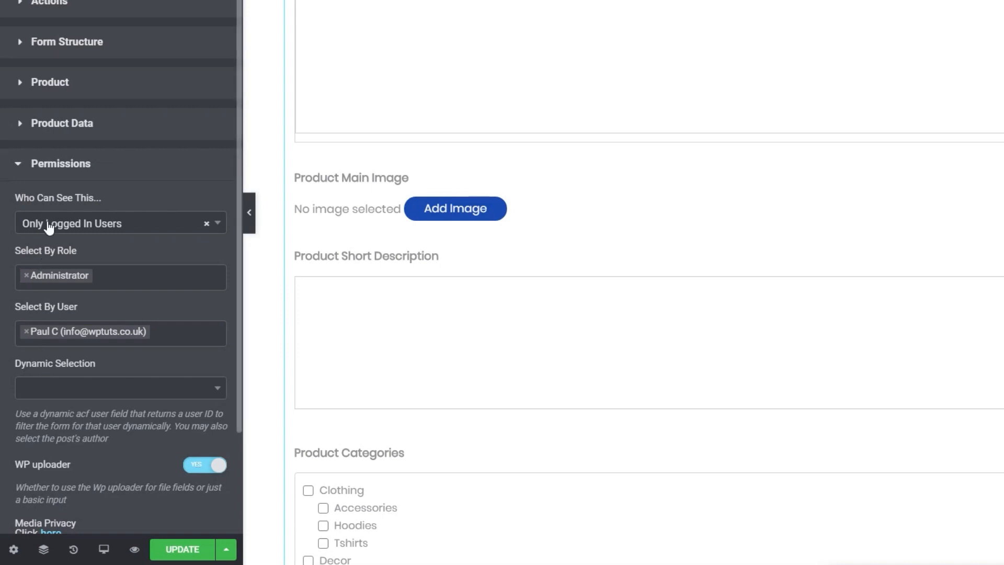
pyautogui.click(218, 224)
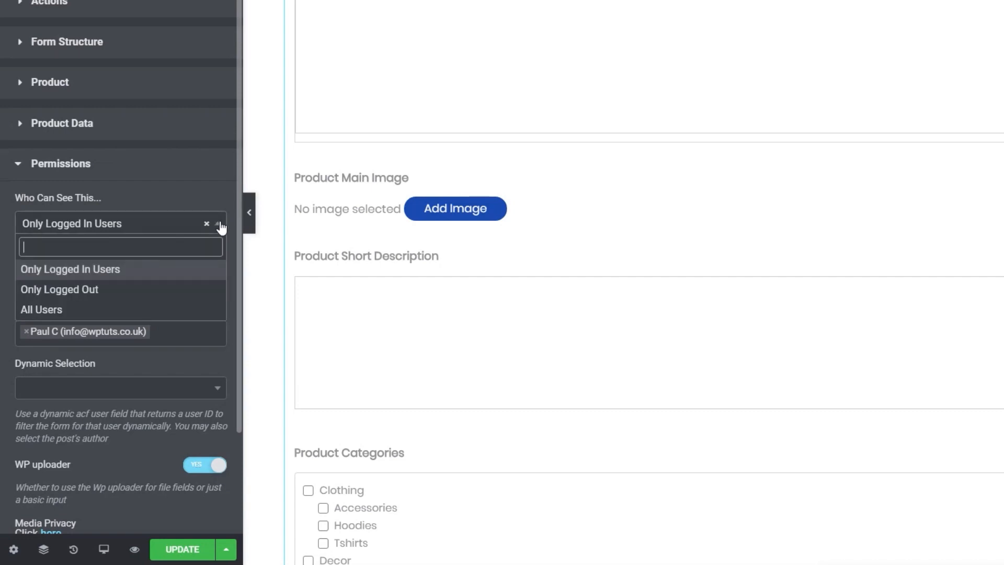
pyautogui.click(92, 274)
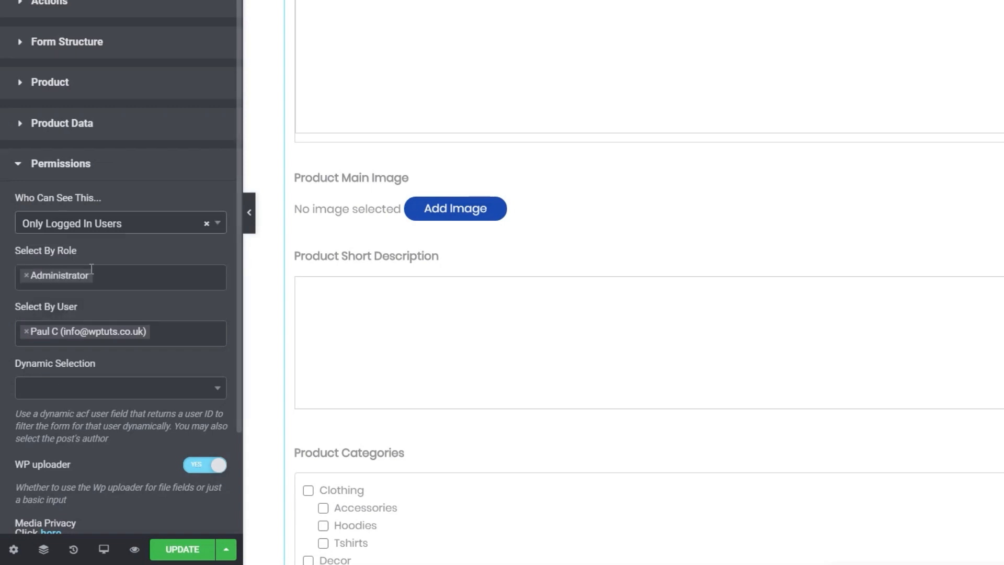
pyautogui.click(124, 274)
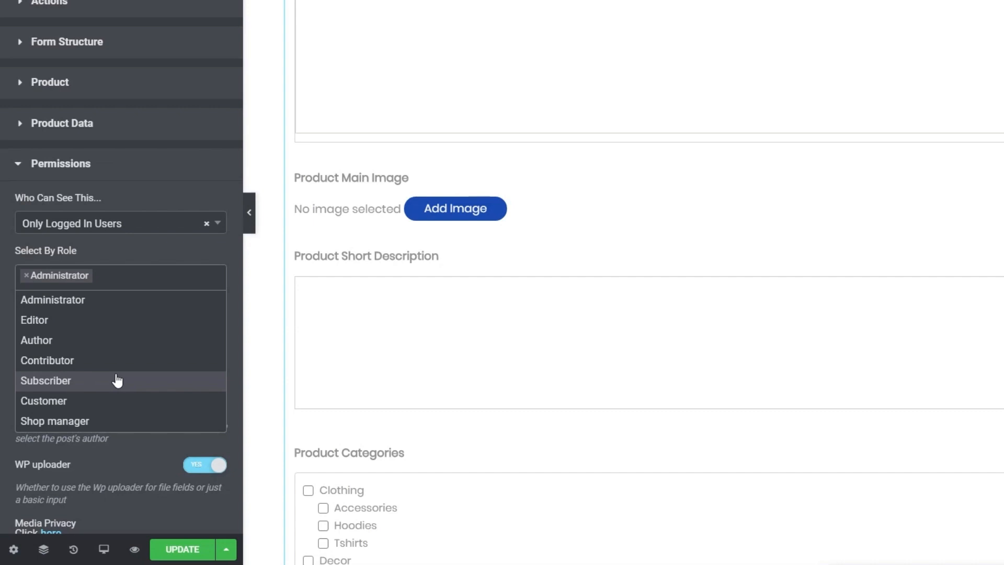
pyautogui.click(78, 322)
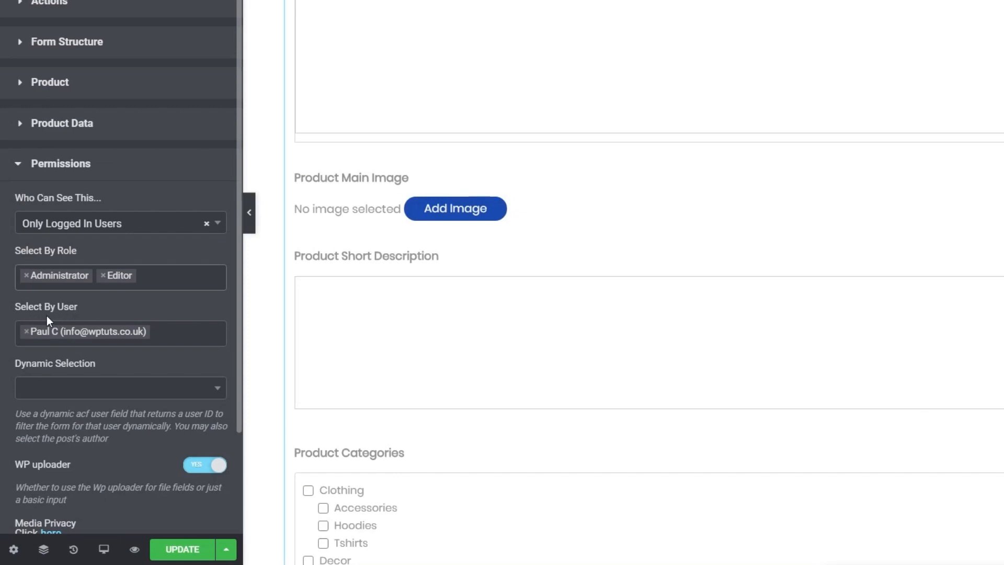
# - Remove the individually selected user from the form's permissions and review the uploader and media privacy settings
pyautogui.click(24, 332)
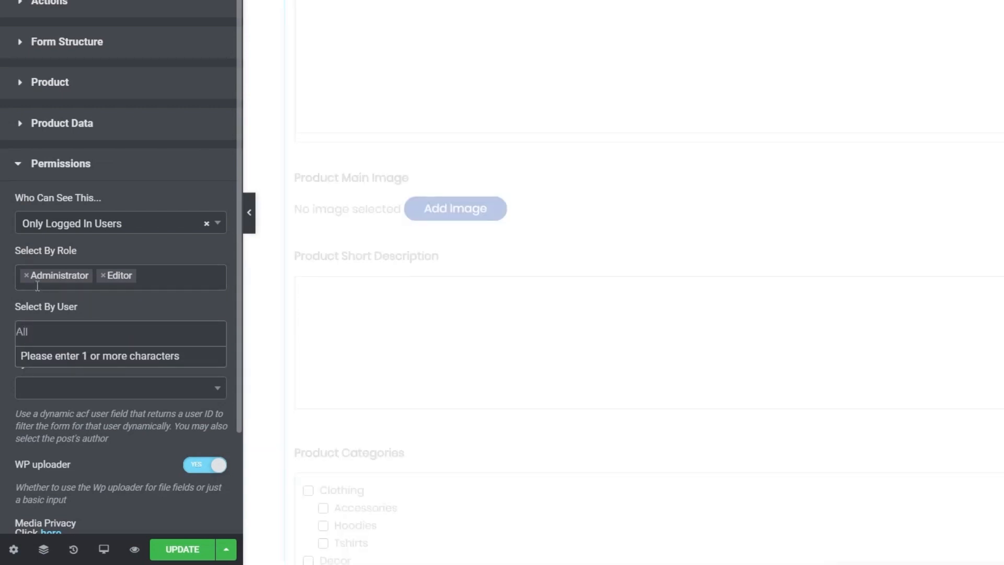
pyautogui.click(156, 297)
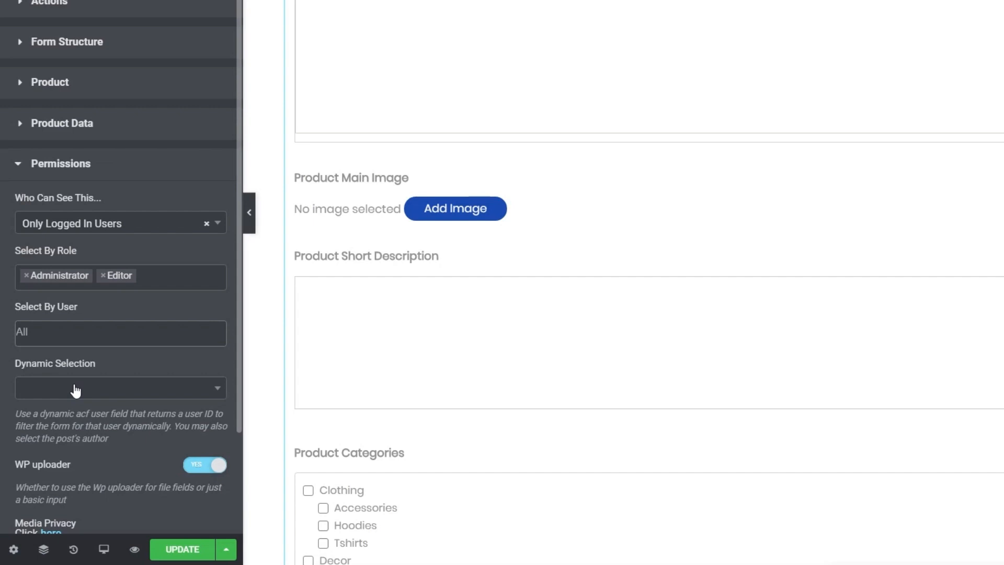
pyautogui.scroll(-2, 76, 392)
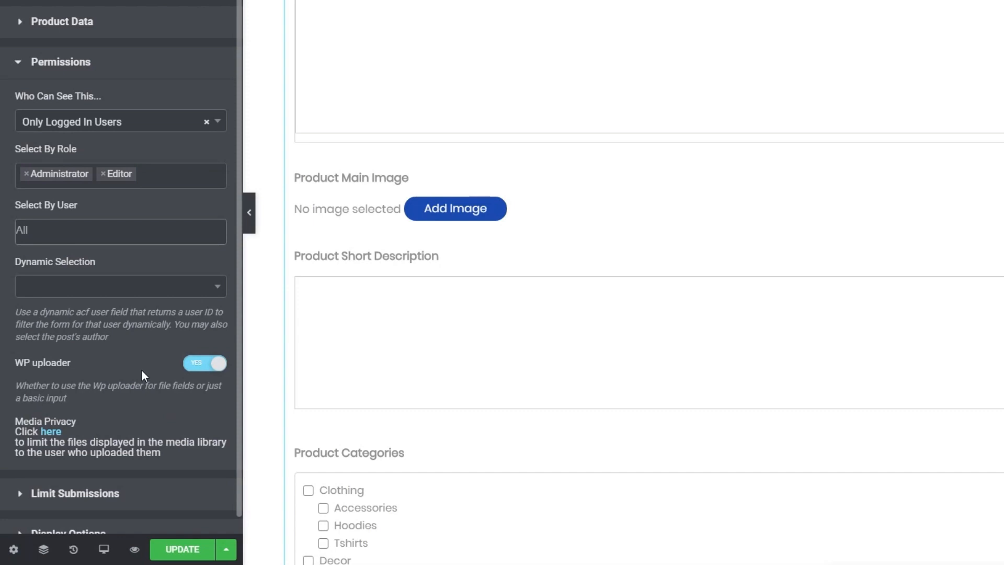
pyautogui.scroll(-1, 138, 376)
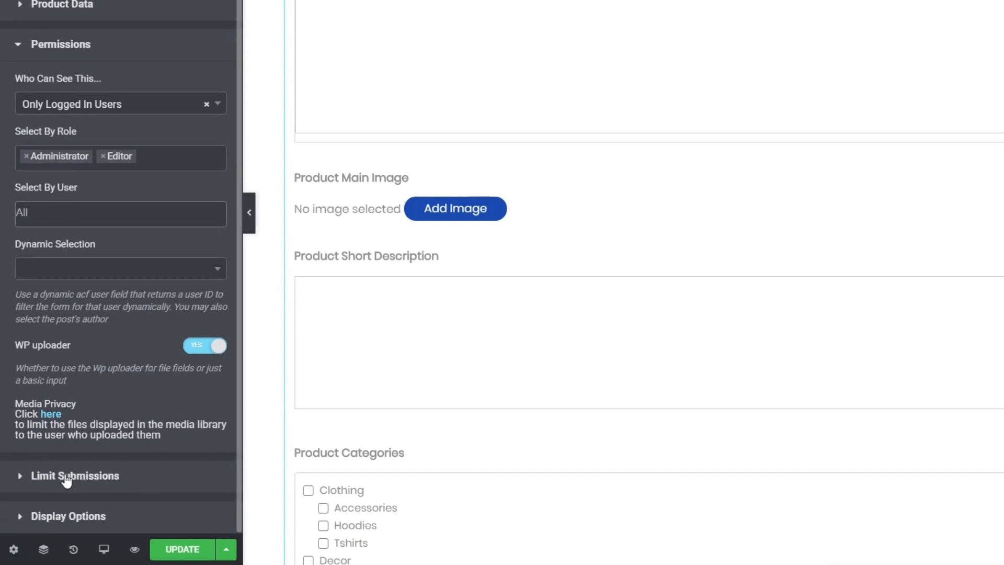
# - In the submission limits, replace the Subscriber role of the Subscribers limiting rule with Editor
pyautogui.click(94, 476)
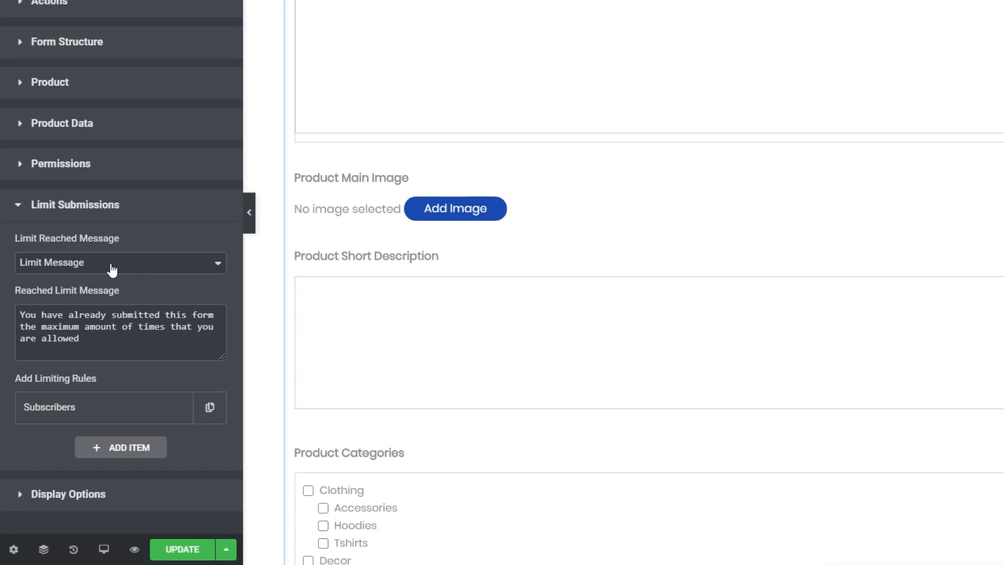
pyautogui.click(77, 411)
pyautogui.scroll(-4, 169, 425)
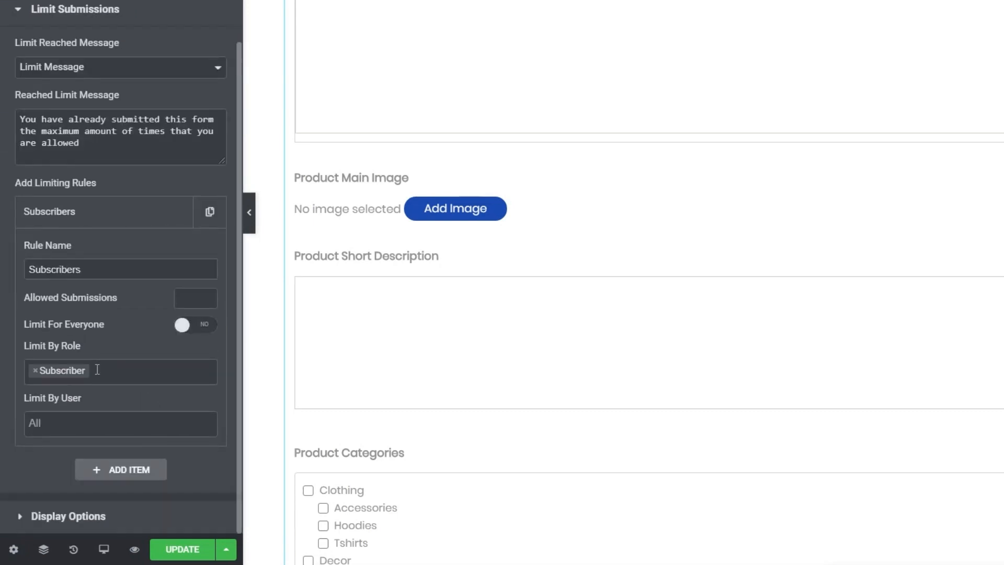
pyautogui.click(36, 370)
pyautogui.click(67, 372)
pyautogui.click(69, 415)
# - Set the limiting rule's allowed submissions to 5 and rename the rule Editors
pyautogui.click(186, 298)
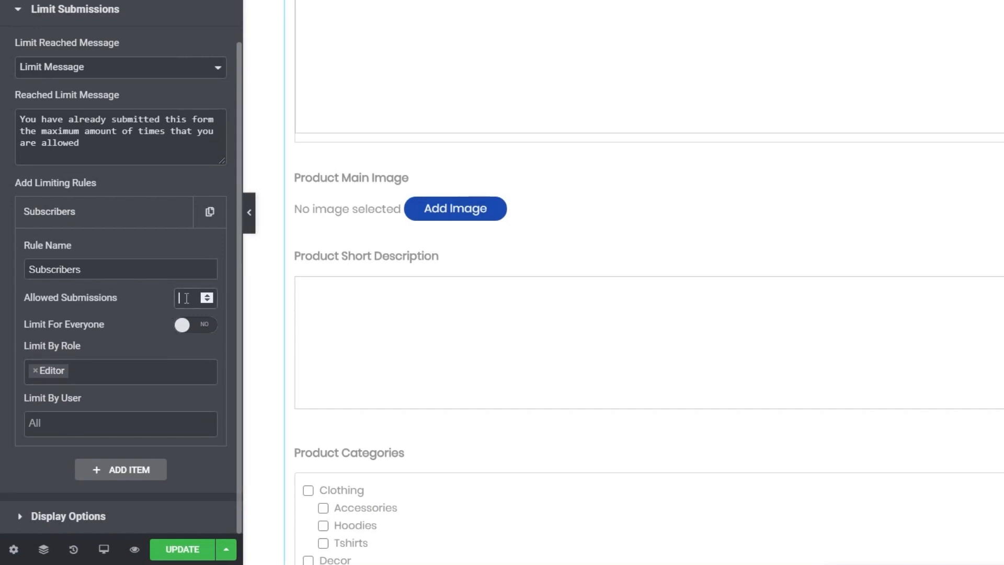
pyautogui.write('5')
pyautogui.moveTo(108, 270); pyautogui.dragTo(3, 281)
pyautogui.write('Editors')
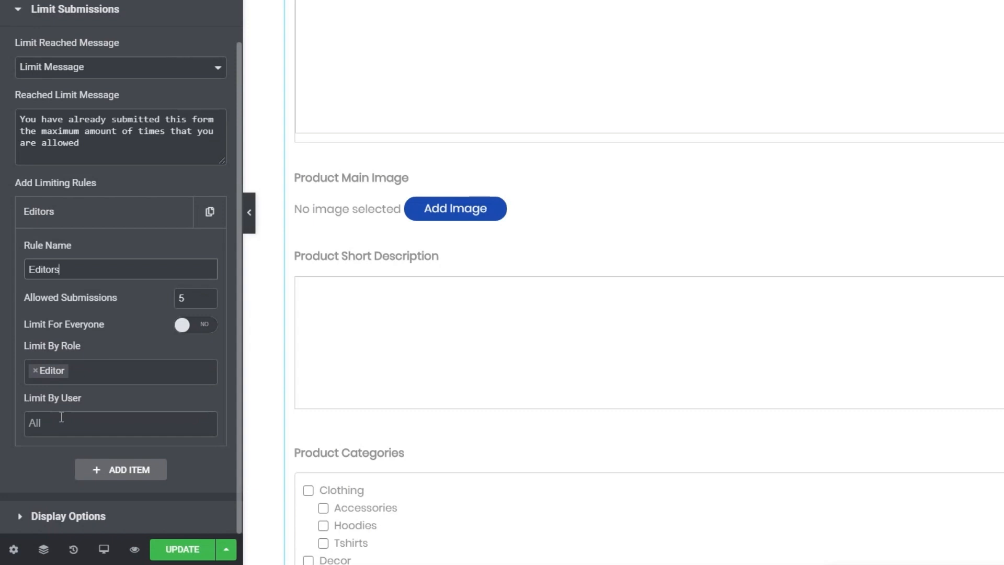
# - Try applying the Editors limiting rule to everyone
pyautogui.click(204, 328)
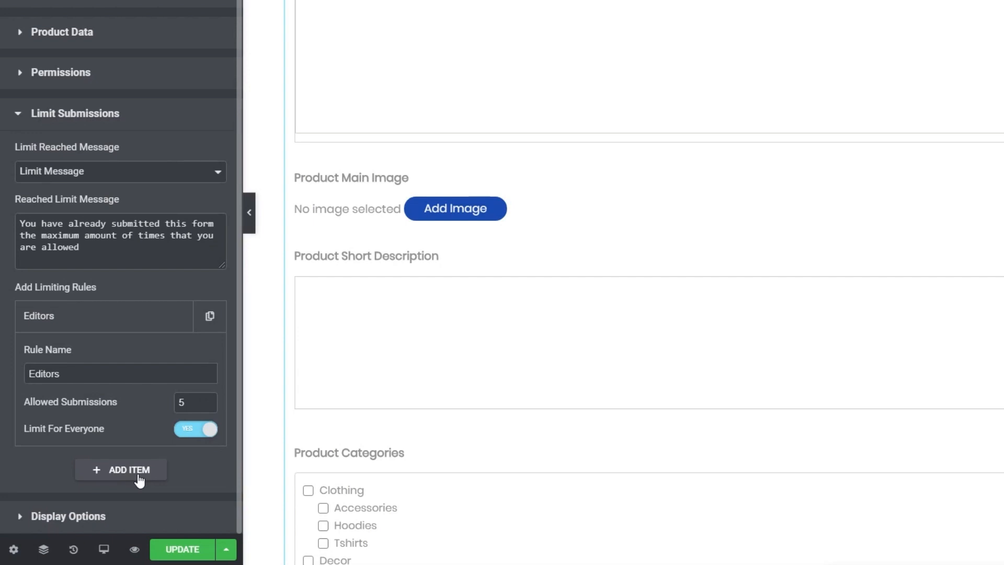
pyautogui.click(129, 366)
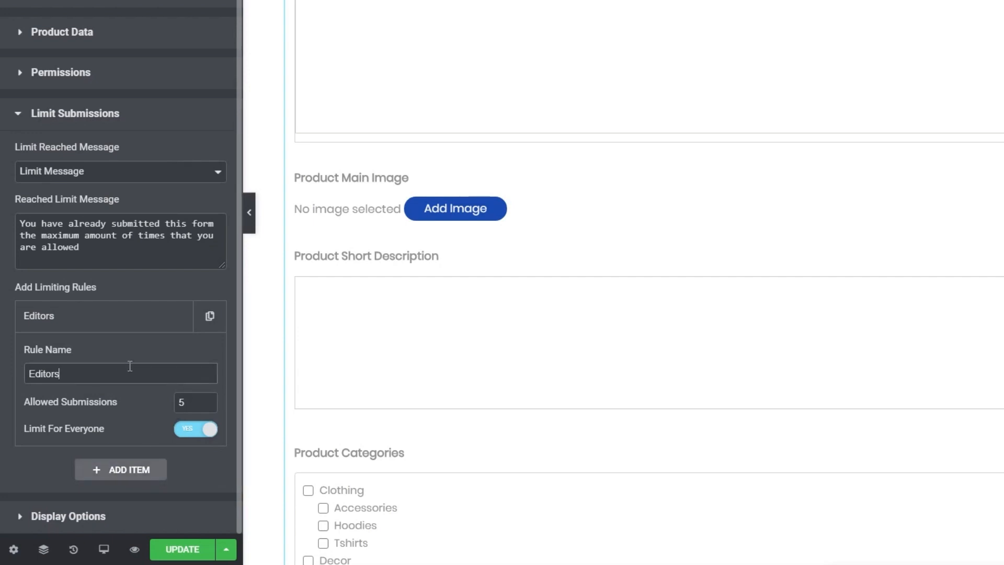
pyautogui.click(207, 430)
# - Clear the limiting rule's allowed submissions, remove its Editor role and collapse the submission limit settings
pyautogui.click(178, 403)
pyautogui.moveTo(174, 405); pyautogui.dragTo(168, 405)
pyautogui.press('BackSpace')
pyautogui.click(85, 367)
pyautogui.doubleClick(81, 372)
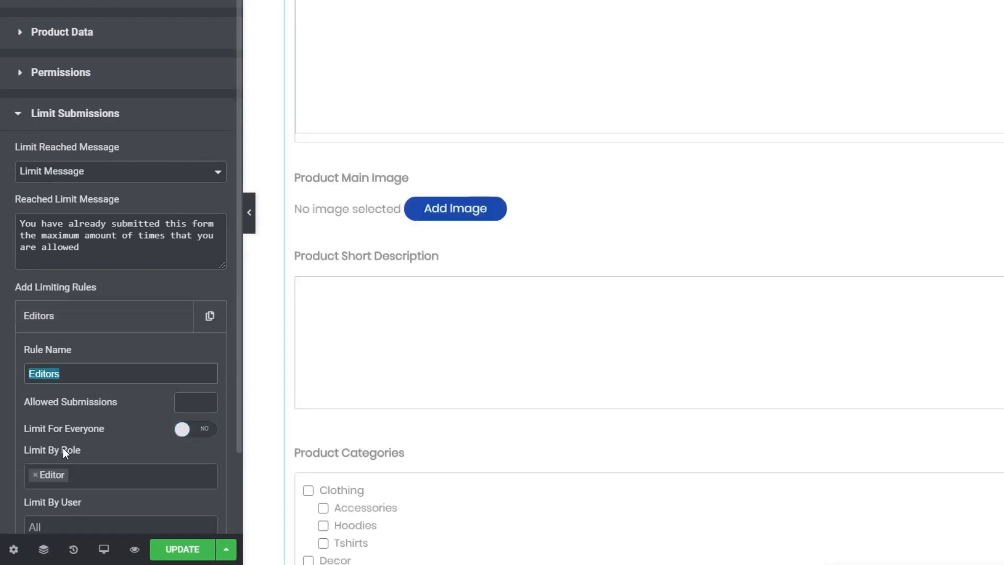
pyautogui.click(37, 479)
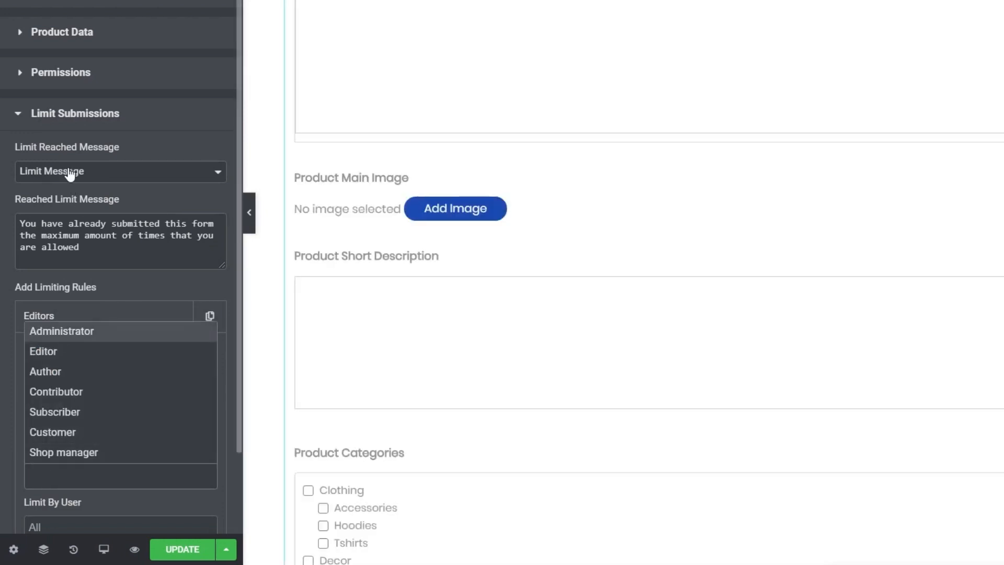
pyautogui.click(70, 124)
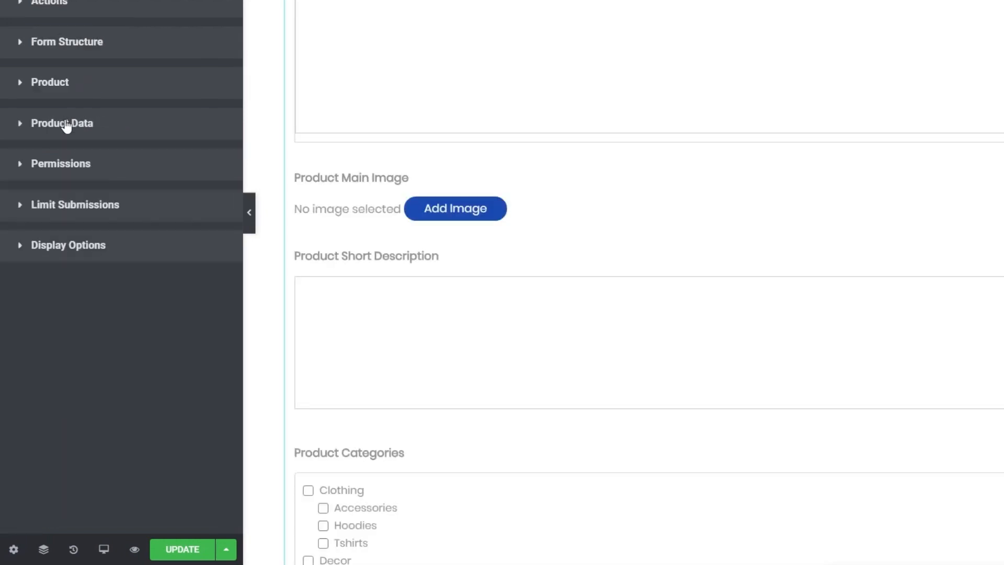
# - Examine the form's display options, including the available instruction positions
pyautogui.click(79, 247)
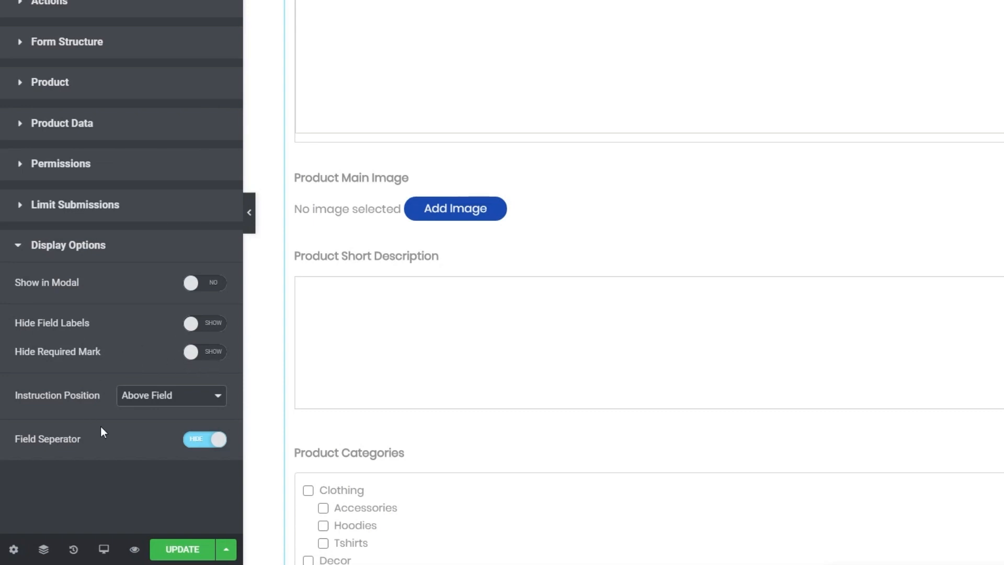
pyautogui.click(145, 401)
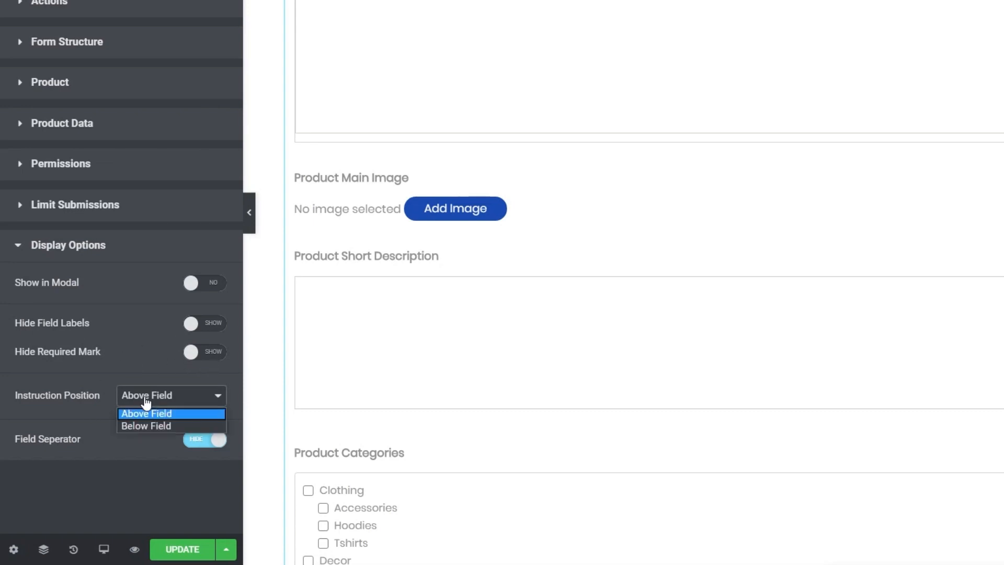
pyautogui.click(92, 489)
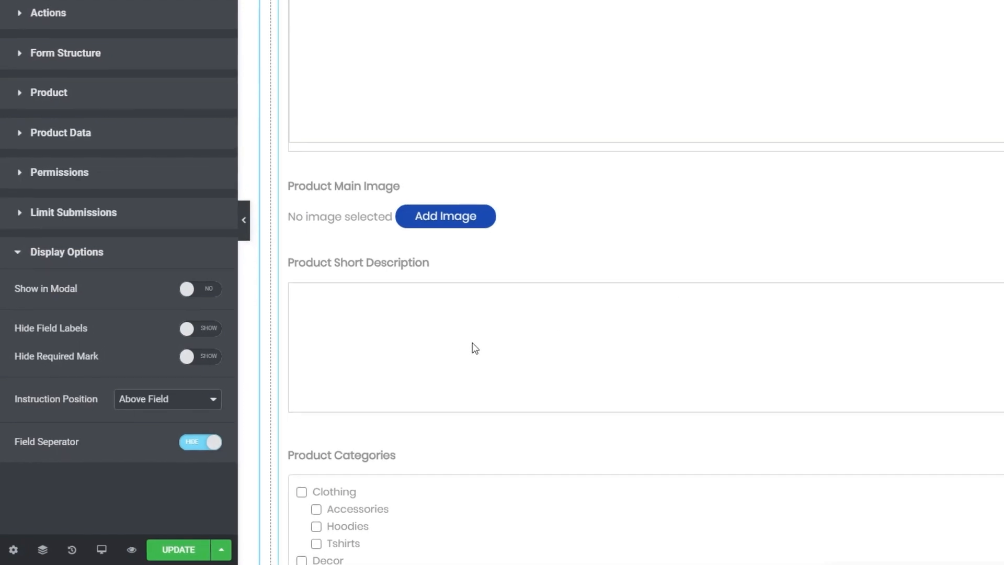
# - Review the form's style settings and its full preview, and save the page
pyautogui.click(95, 44)
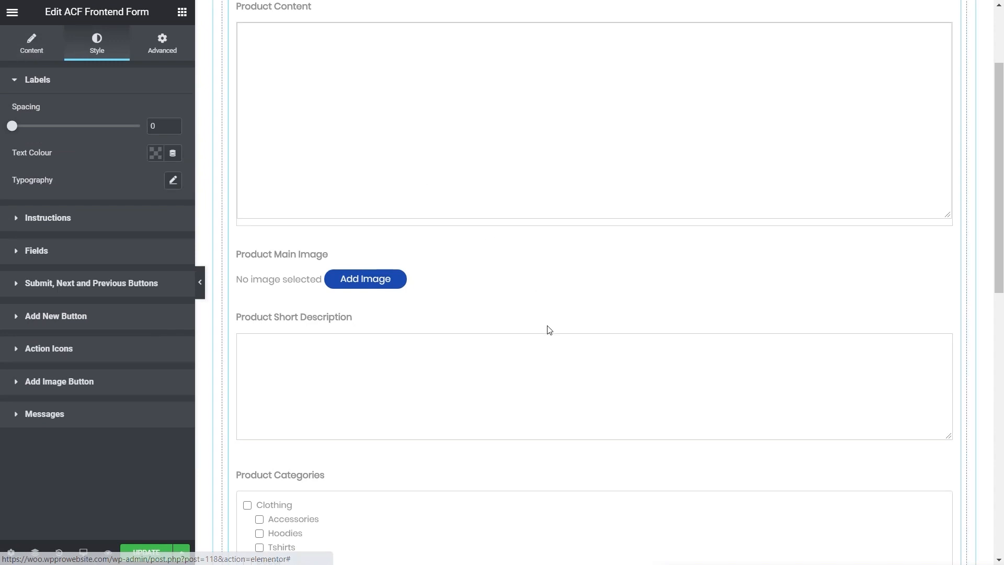
pyautogui.scroll(3, 548, 330)
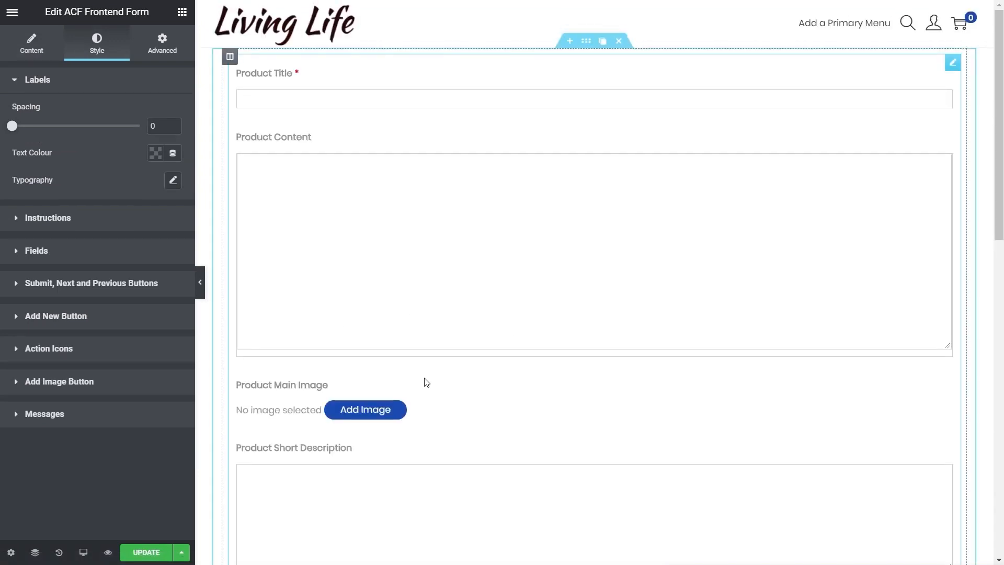
pyautogui.scroll(-10, 455, 402)
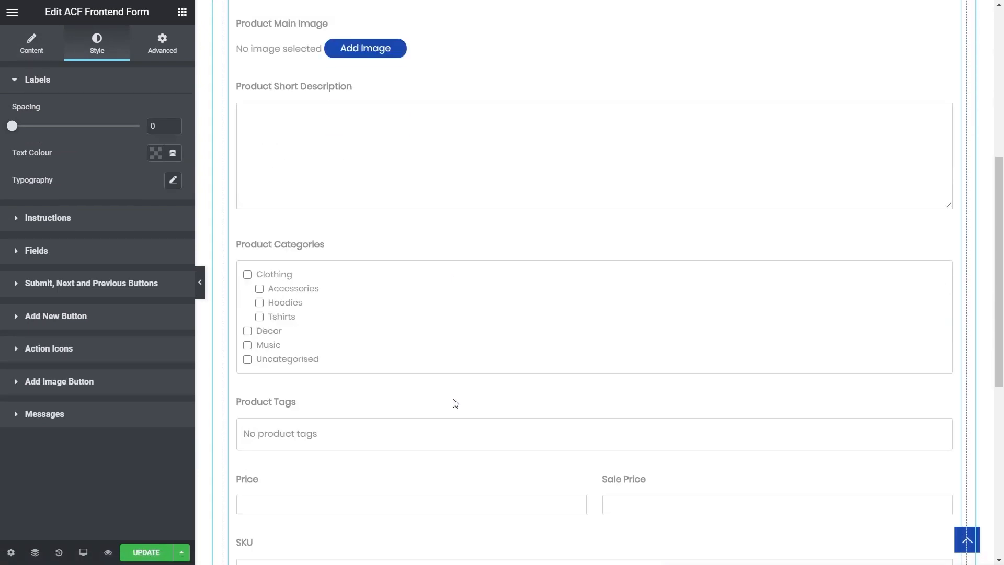
pyautogui.scroll(-2, 455, 403)
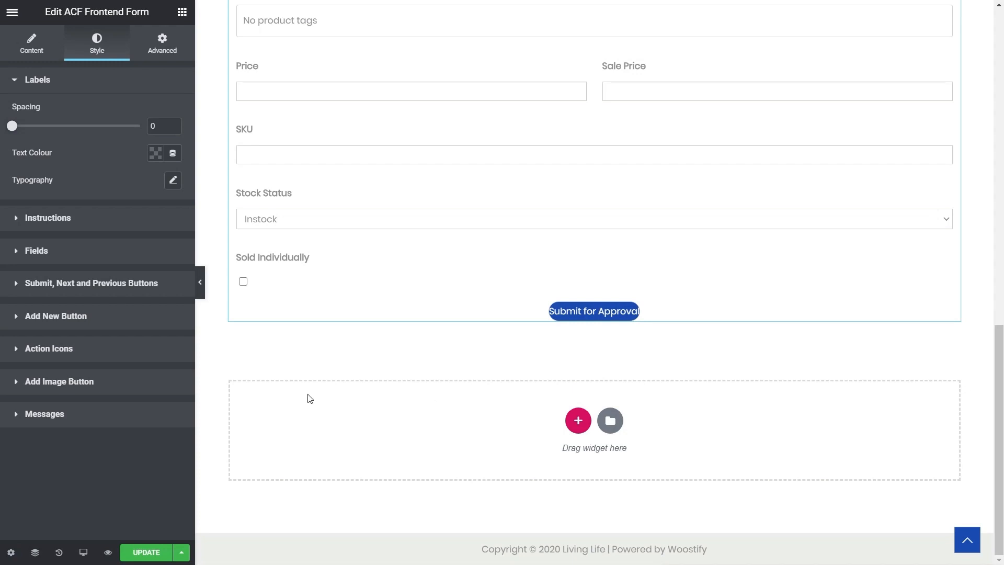
pyautogui.click(146, 553)
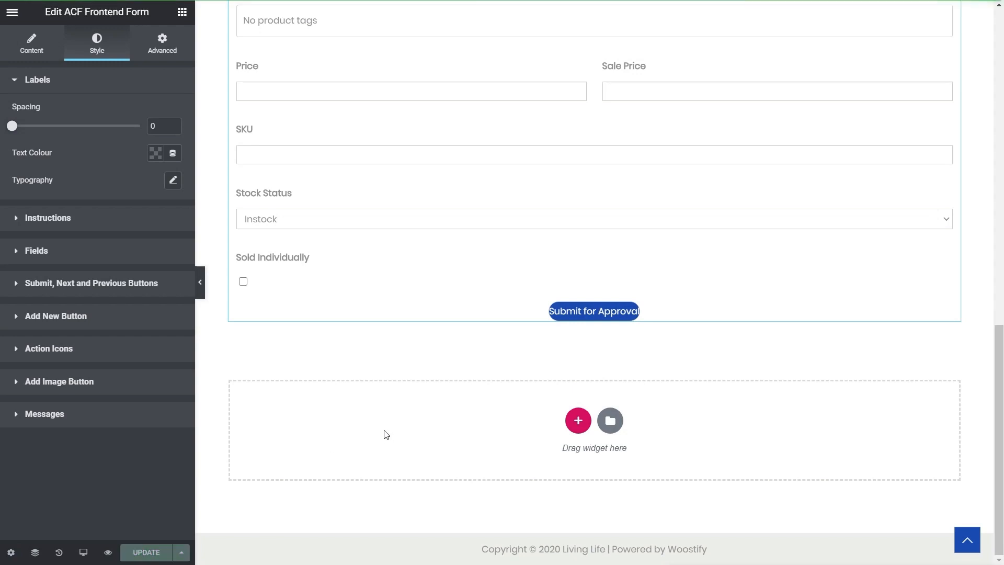
# - Open the Add Product page from the front-end dashboard and review its form fields down to the submit button
pyautogui.scroll(15, 386, 435)
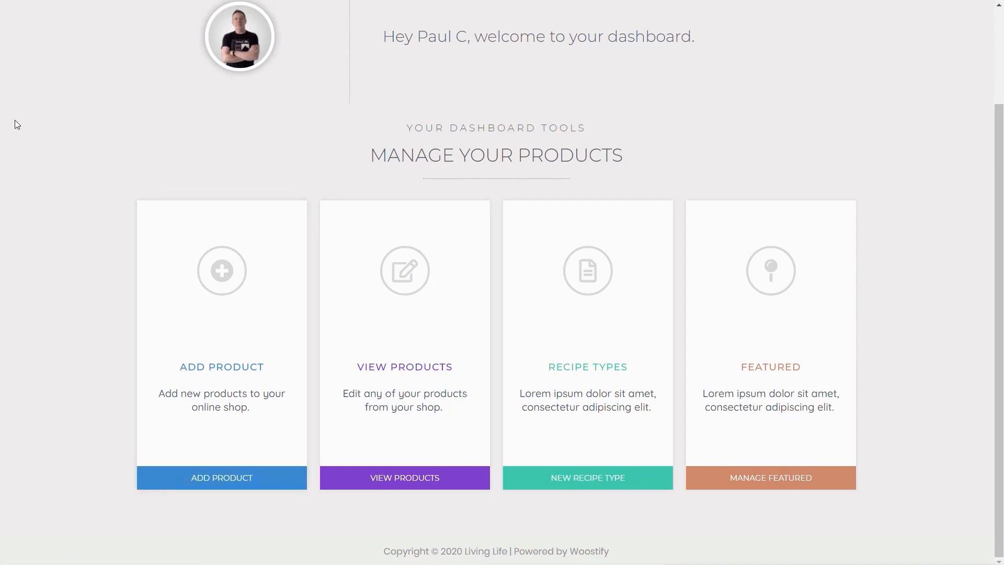
pyautogui.click(221, 284)
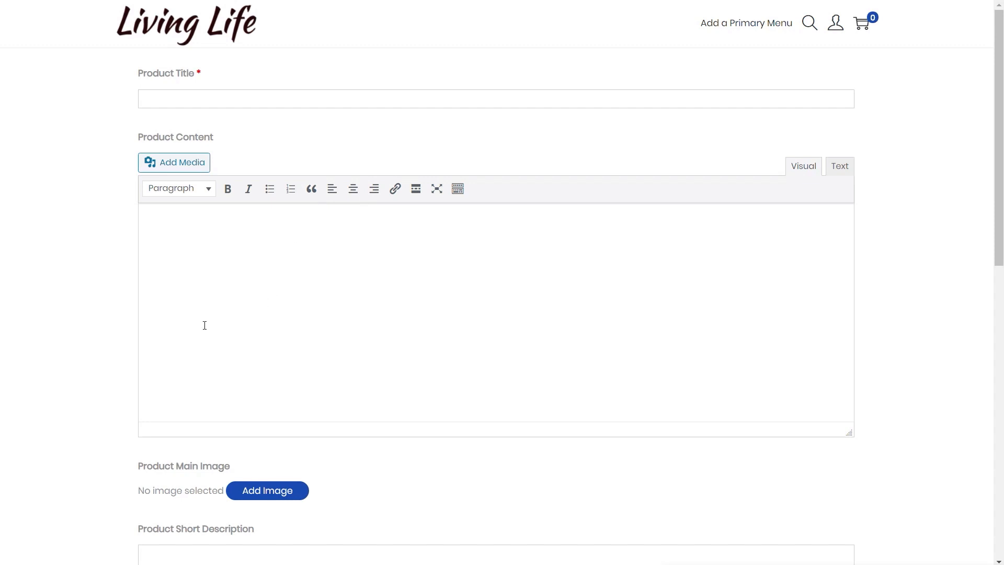
pyautogui.scroll(-4, 131, 334)
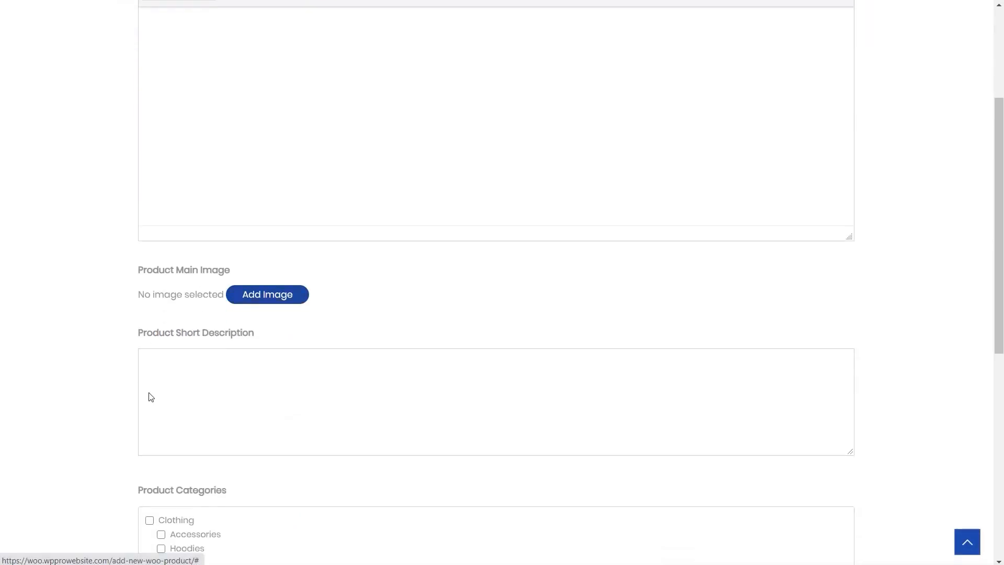
pyautogui.scroll(-5, 110, 384)
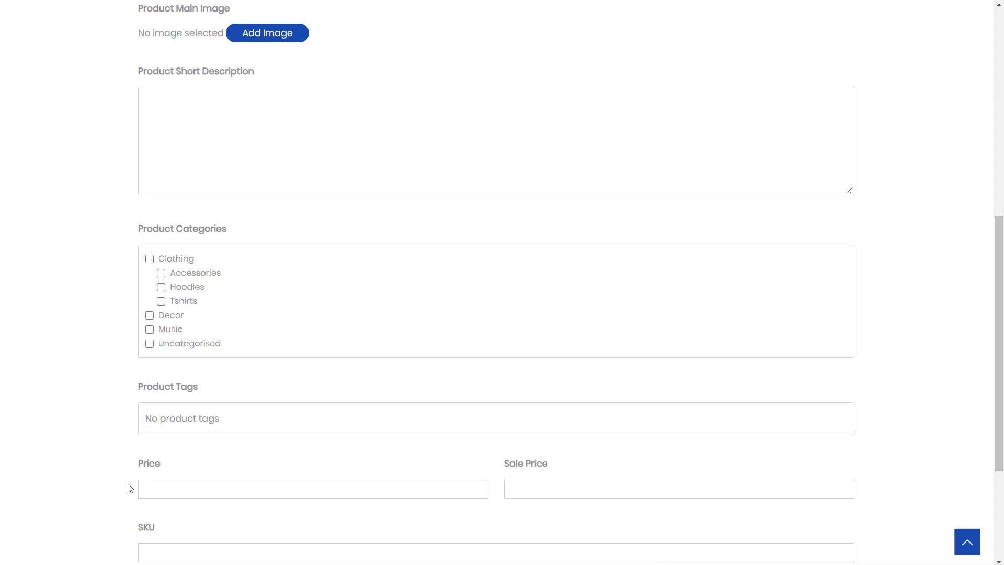
pyautogui.scroll(-4, 120, 460)
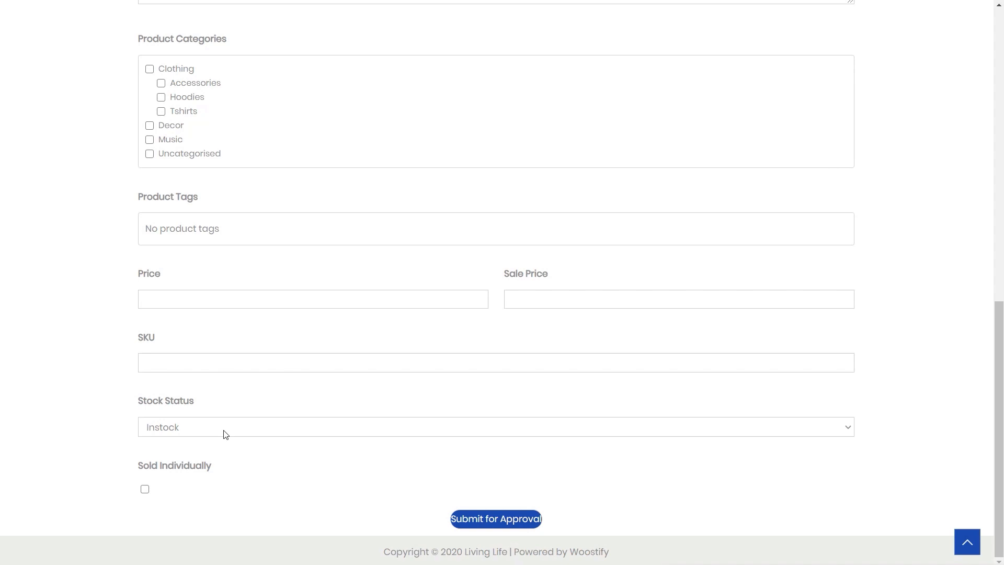
pyautogui.scroll(8, 228, 433)
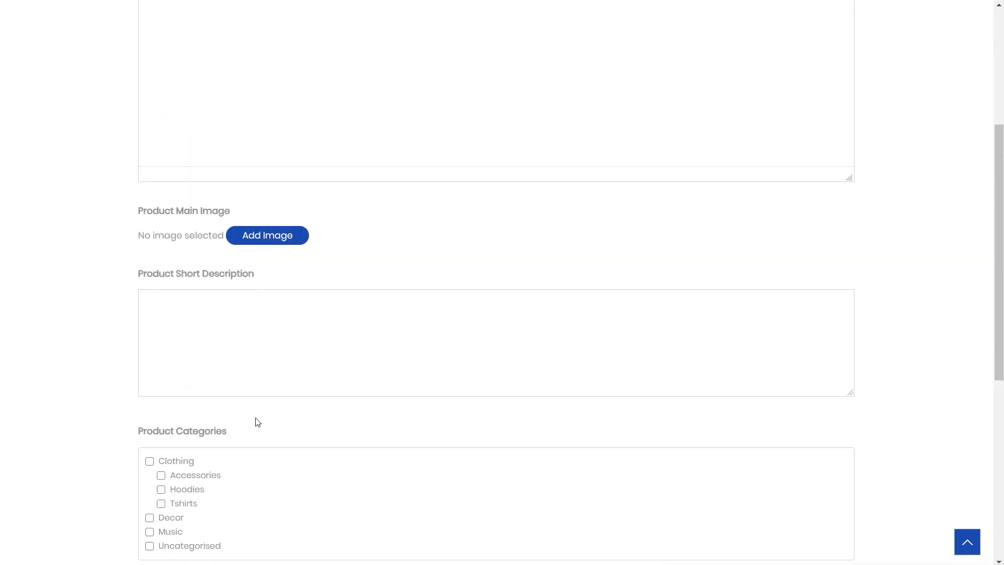
pyautogui.scroll(5, 328, 410)
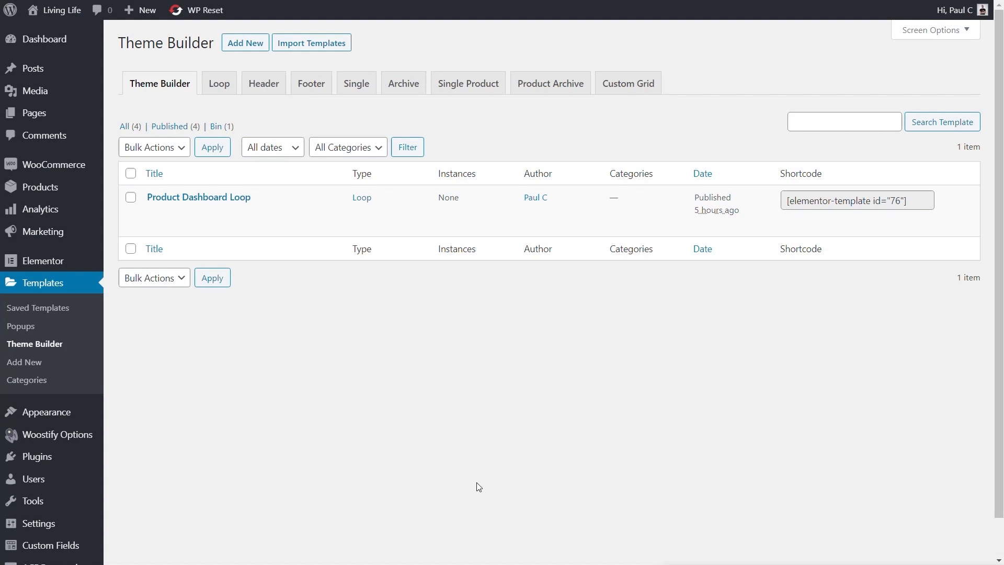
# - Create a Loop template named "Edit Product Loop Dashboard" from the Theme Builder's Loop templates
pyautogui.click(217, 98)
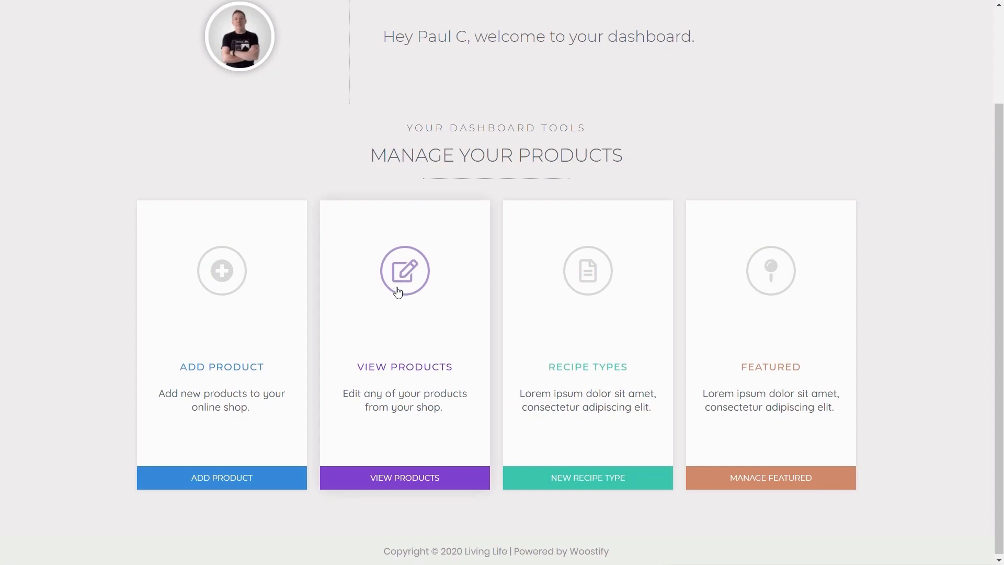
pyautogui.click(387, 416)
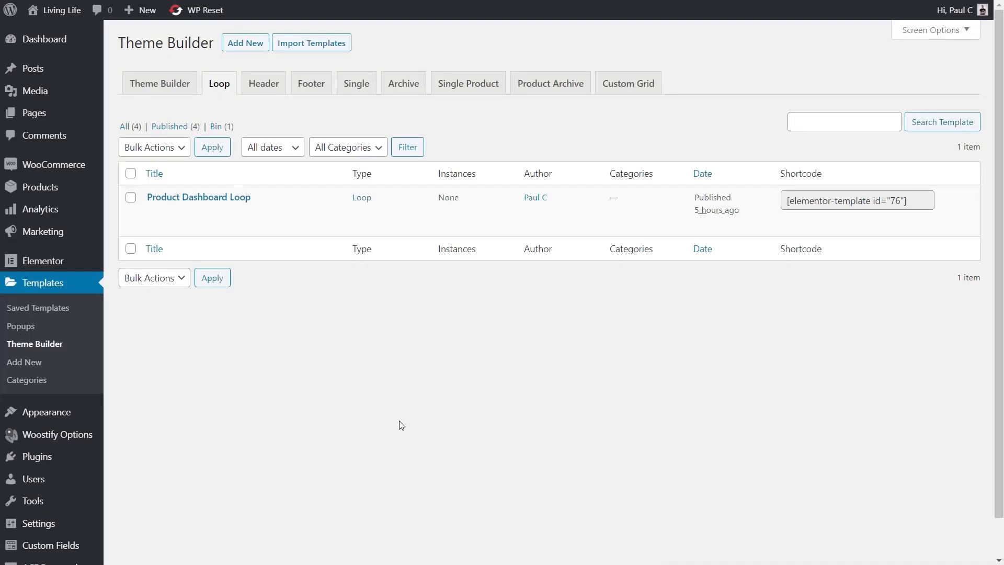
pyautogui.click(250, 44)
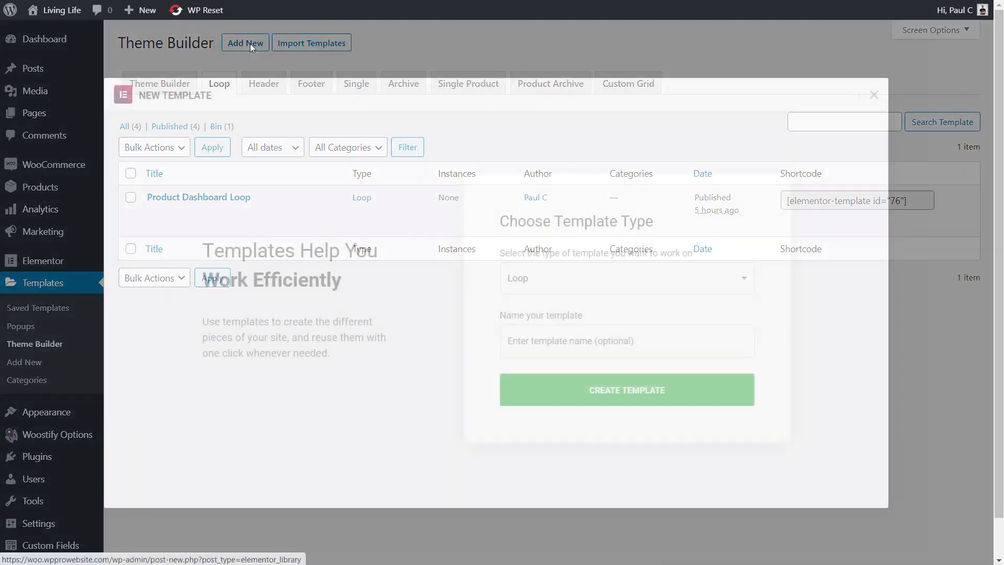
pyautogui.click(564, 340)
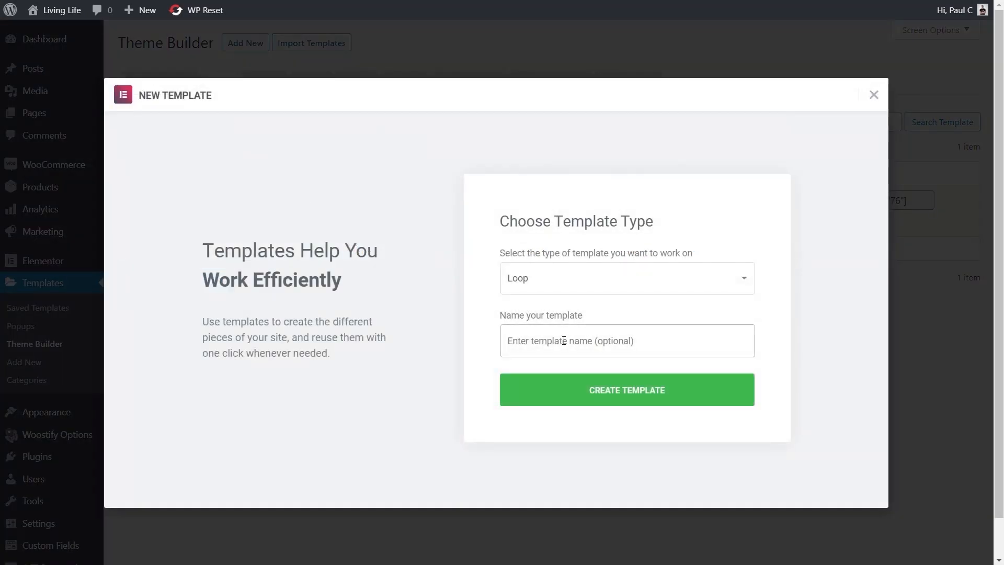
pyautogui.write('Edit ')
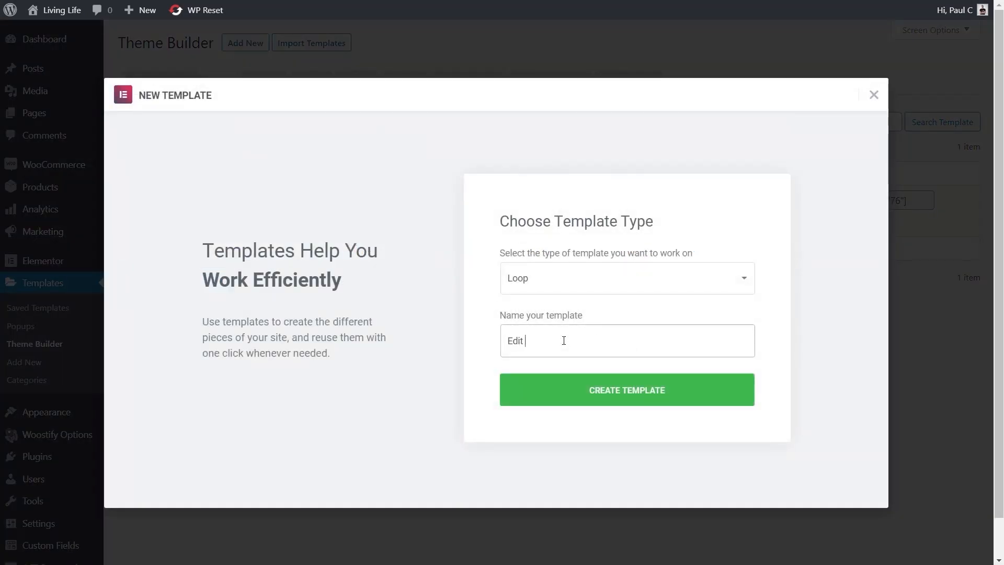
pyautogui.write('Product Loop Das')
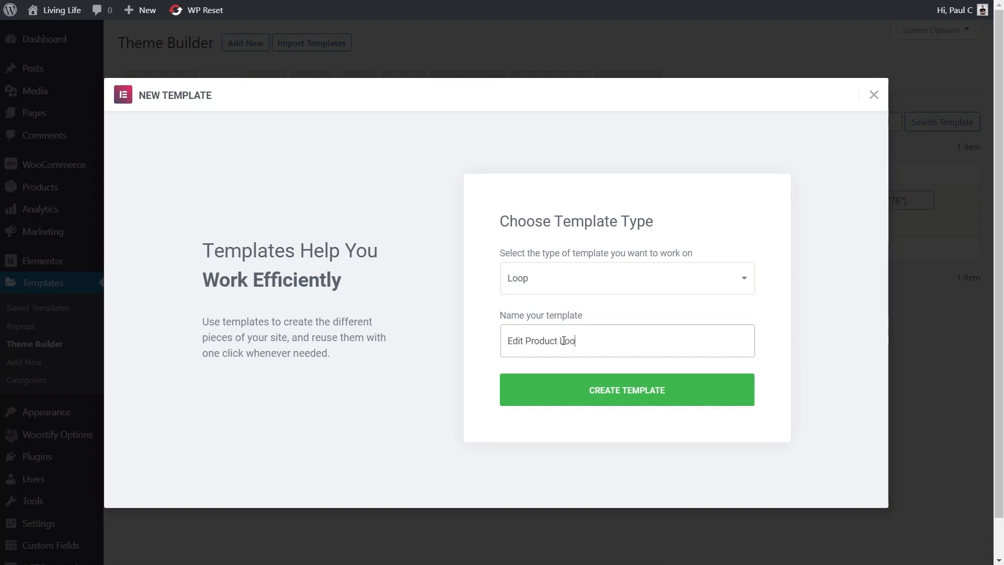
pyautogui.write('hbarod')
pyautogui.press('BackSpace')
pyautogui.press('BackSpace')
pyautogui.press('BackSpace')
pyautogui.press('BackSpace')
pyautogui.write('oard')
pyautogui.click(643, 403)
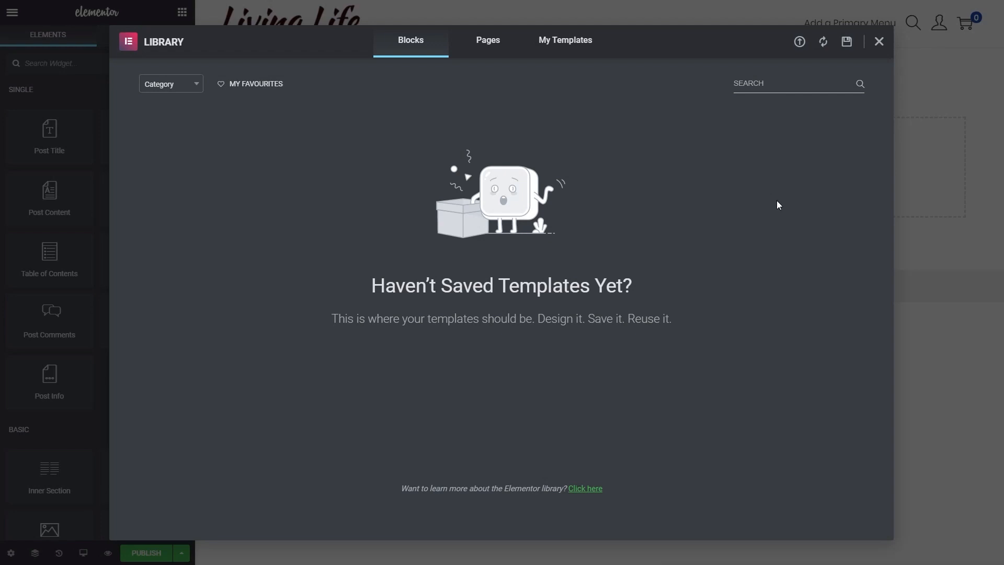
# - Close the template library and add a single-column section to the empty loop template
pyautogui.click(879, 42)
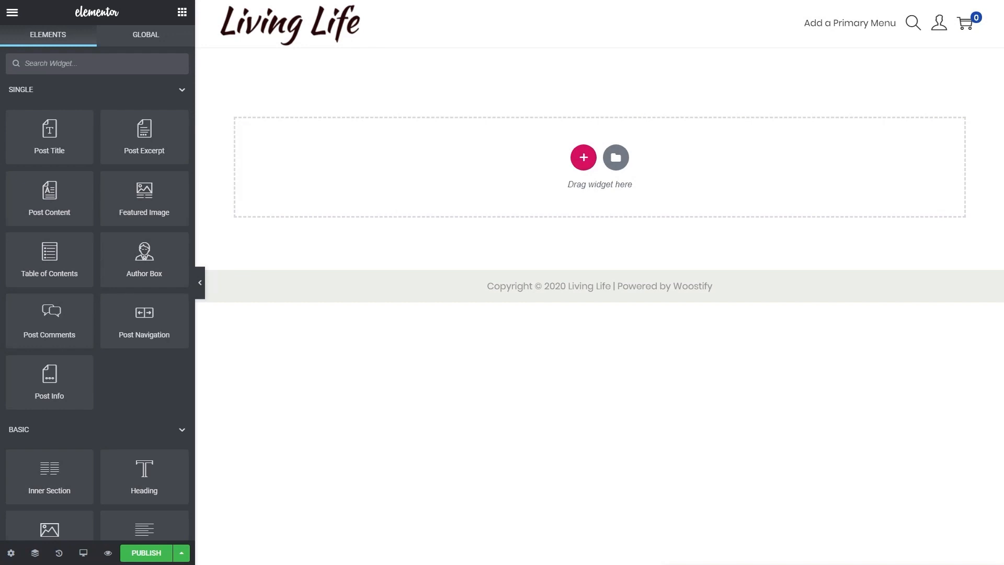
pyautogui.click(583, 158)
pyautogui.click(425, 200)
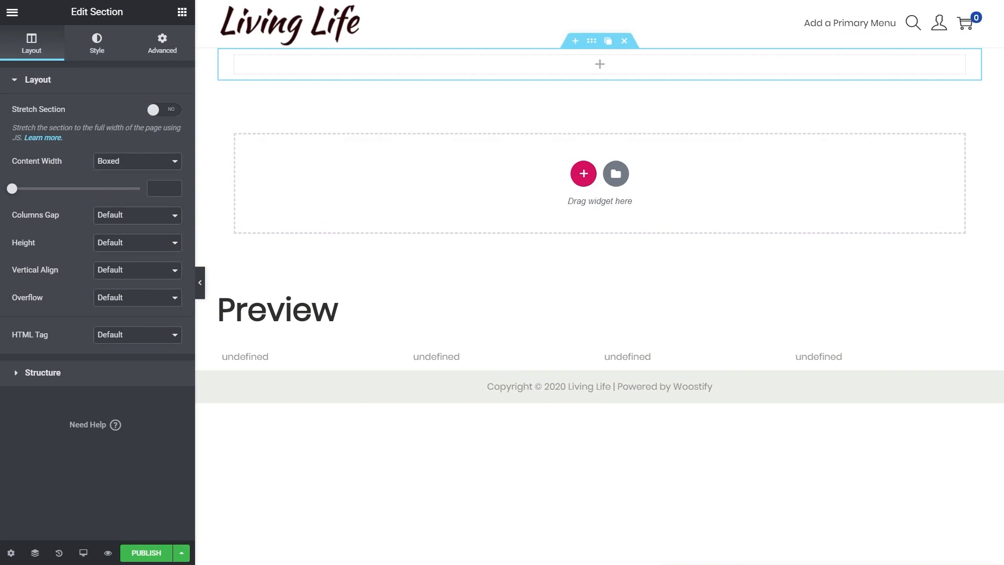
# - Place an Image widget in the section and set its dynamic source to the WooCommerce Product Image
pyautogui.click(402, 66)
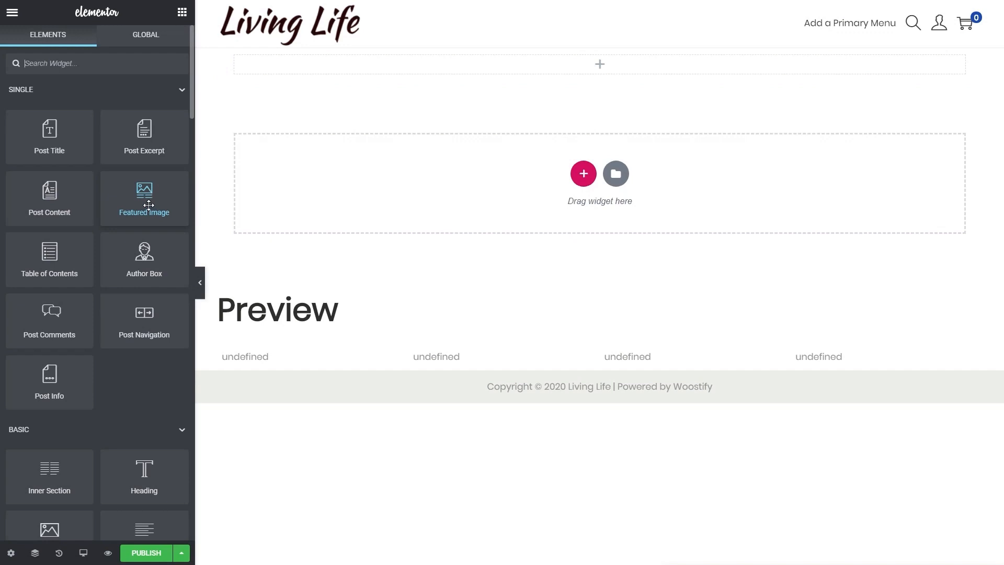
pyautogui.scroll(-5, 136, 358)
pyautogui.moveTo(60, 295); pyautogui.dragTo(554, 73)
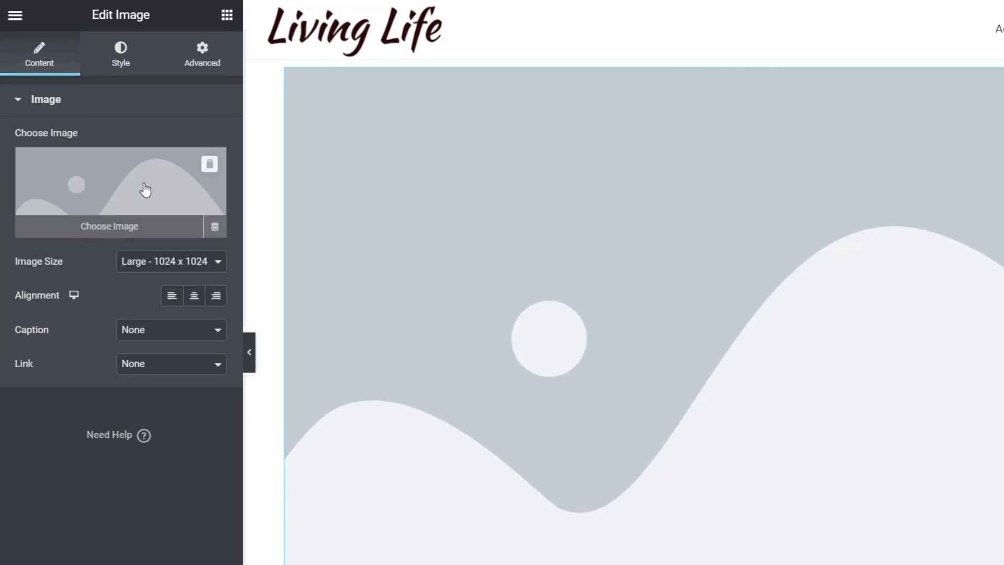
pyautogui.click(213, 229)
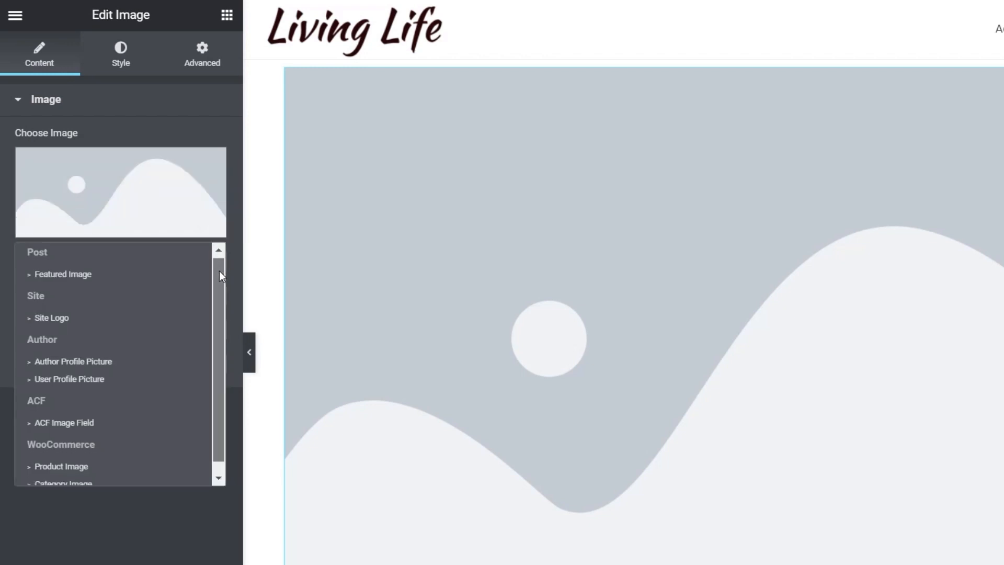
pyautogui.moveTo(218, 271); pyautogui.dragTo(219, 296)
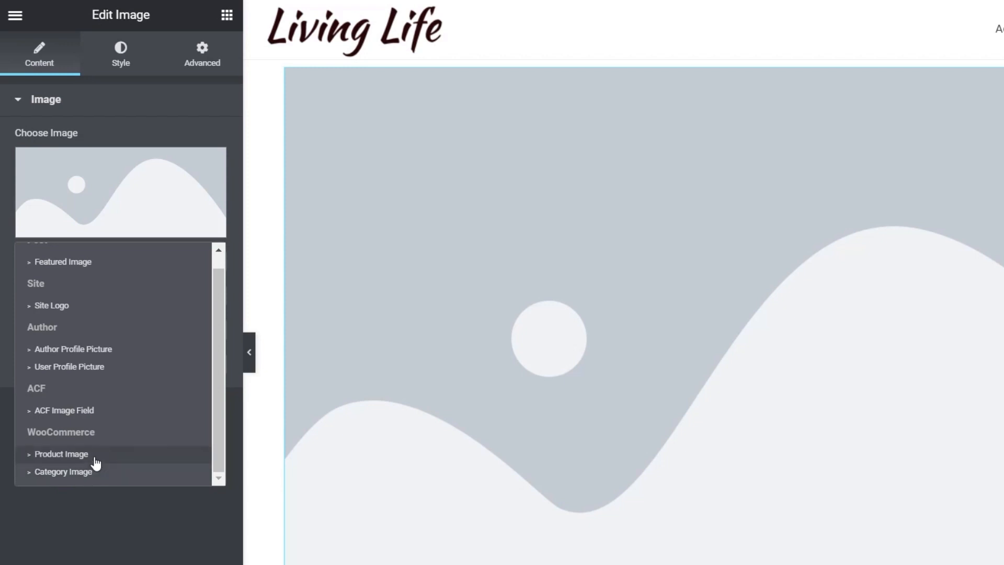
pyautogui.click(73, 454)
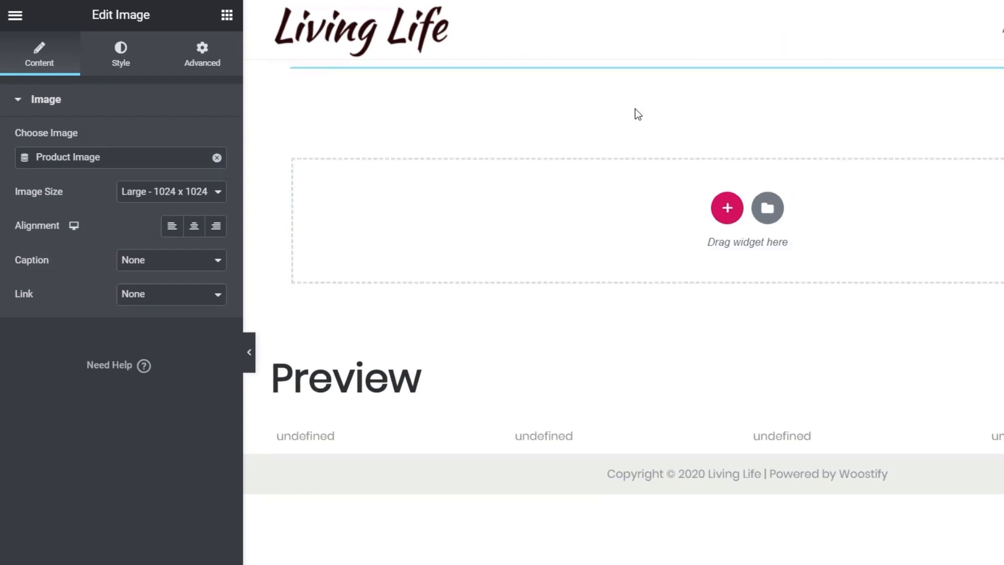
# - Set the loop's dynamic content preview to the product "Hoodie with Zipper" and apply it
pyautogui.moveTo(690, 103)
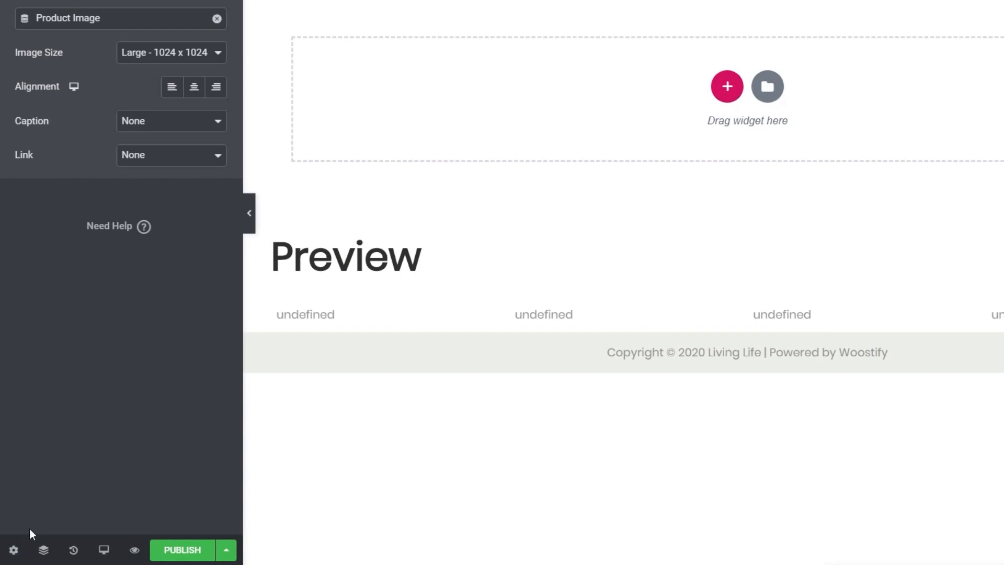
pyautogui.click(14, 552)
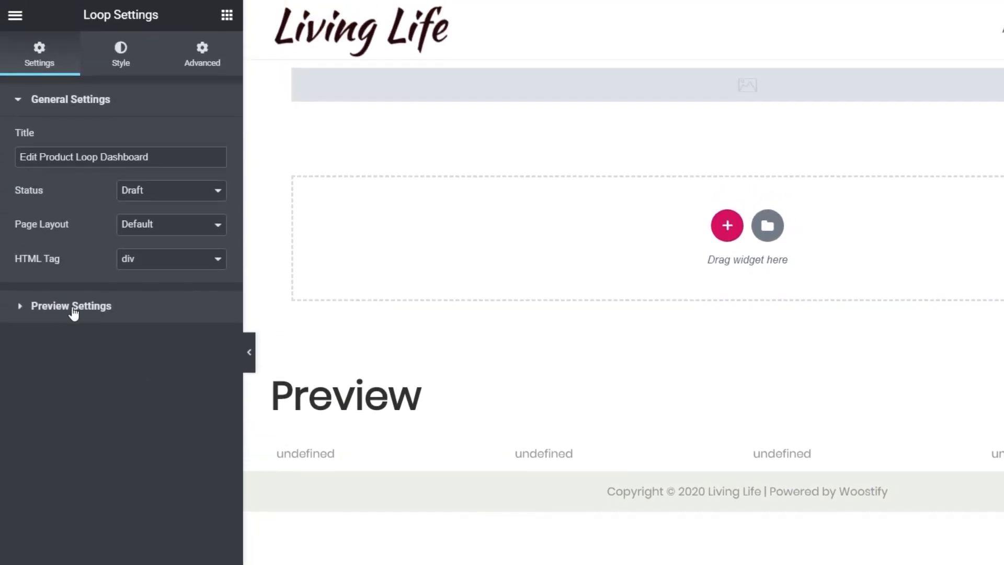
pyautogui.click(73, 307)
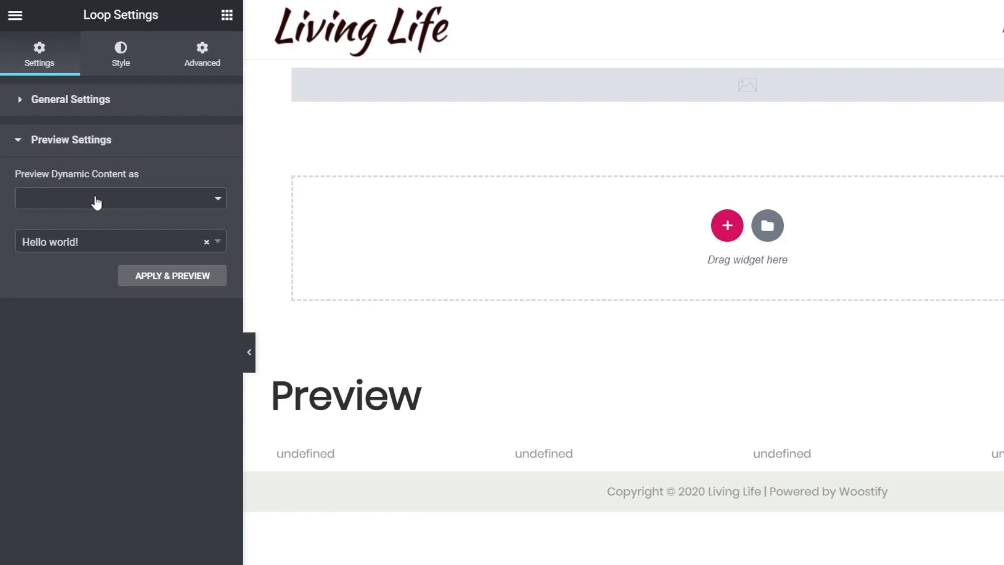
pyautogui.click(96, 202)
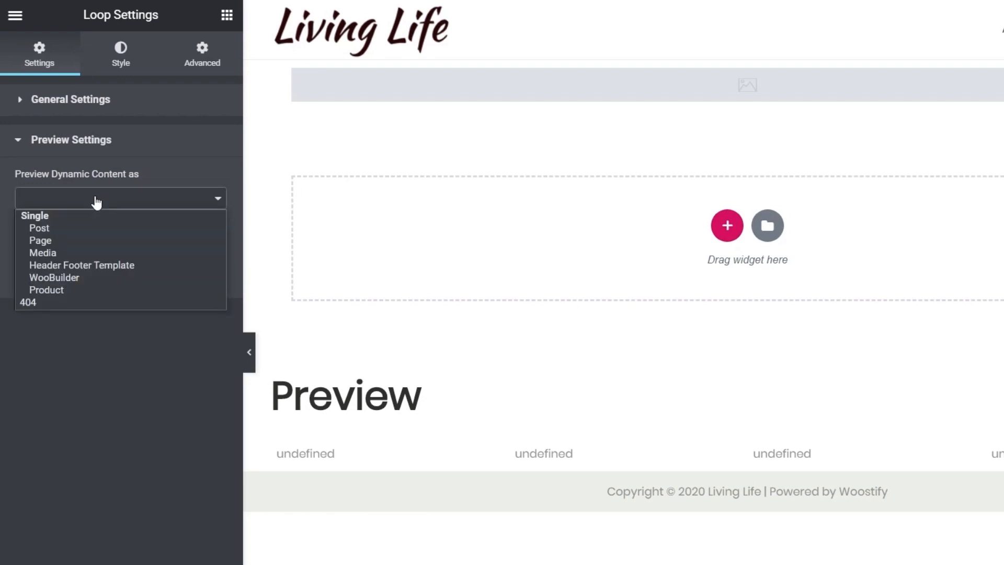
pyautogui.click(45, 291)
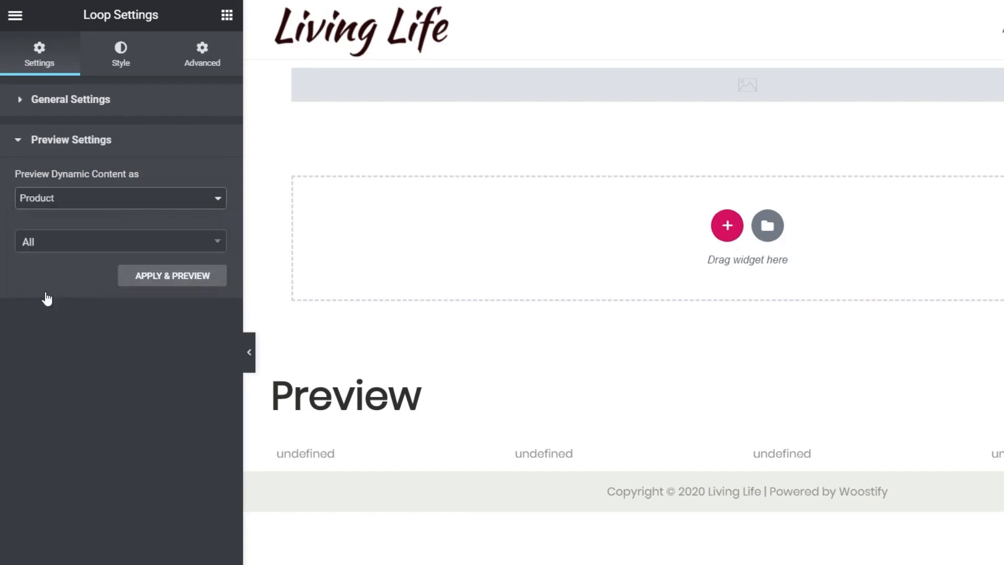
pyautogui.click(54, 253)
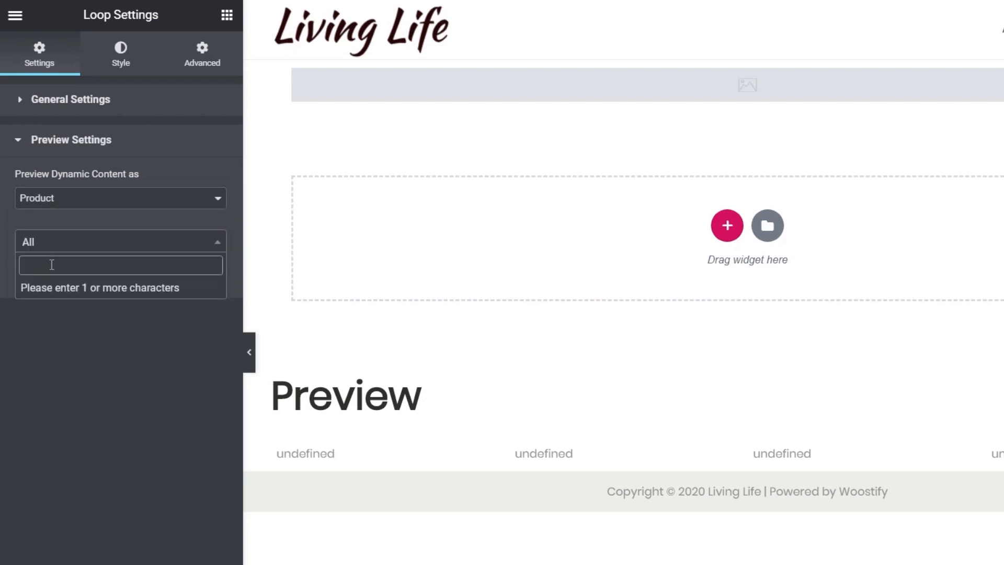
pyautogui.write('hood')
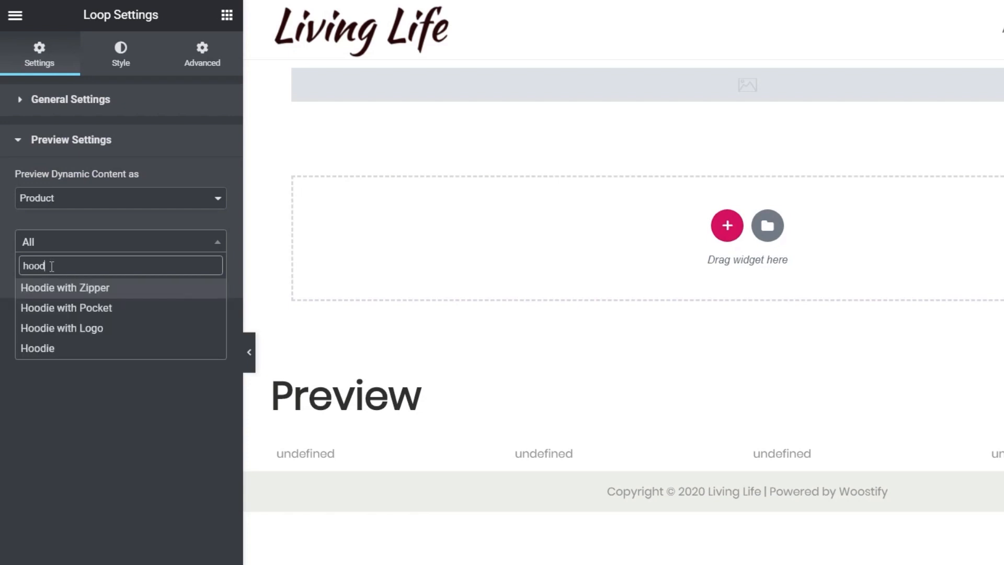
pyautogui.click(79, 290)
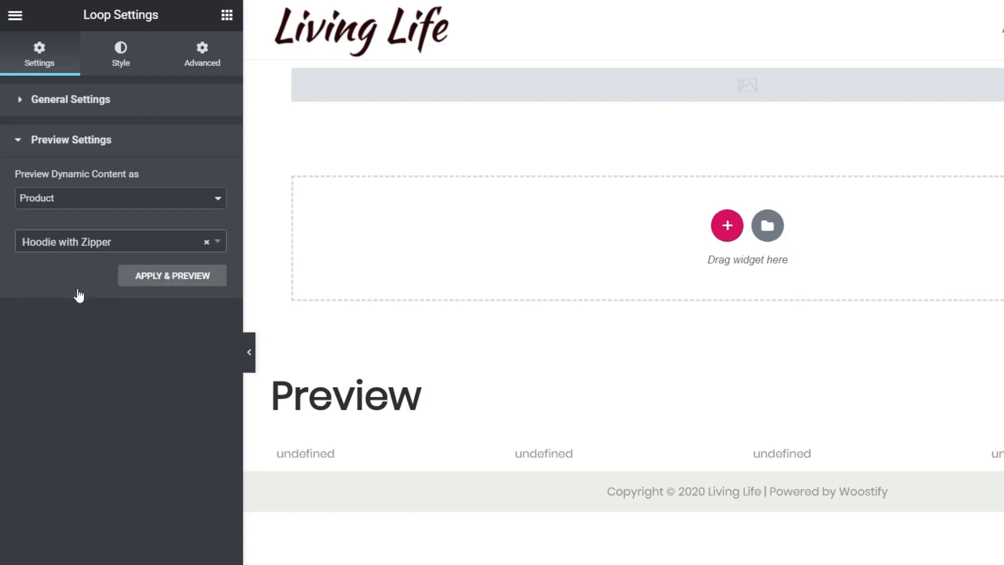
pyautogui.click(185, 278)
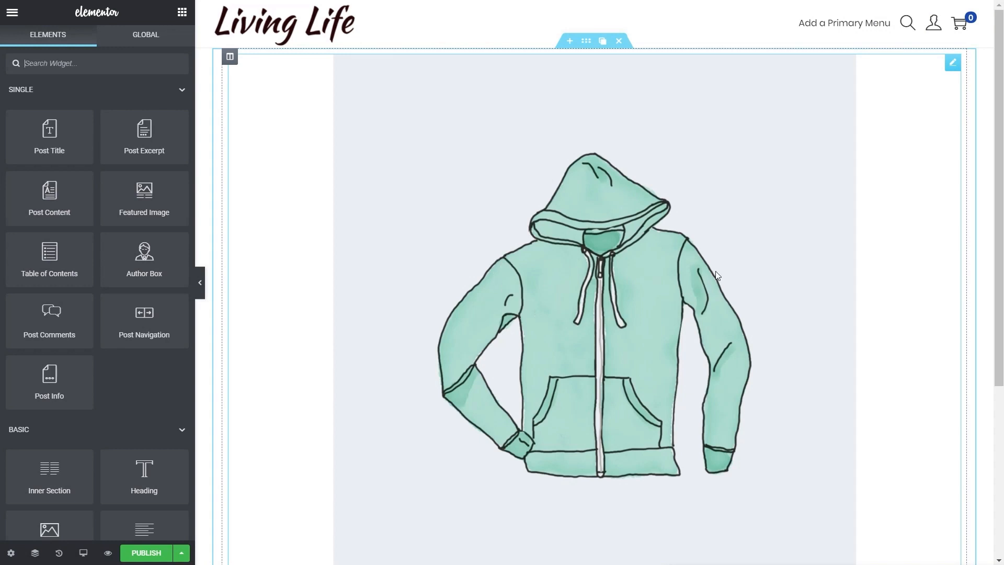
# - Set the product image's size to Medium Large (768 x 0) and its alignment to centre
pyautogui.click(524, 169)
pyautogui.click(158, 153)
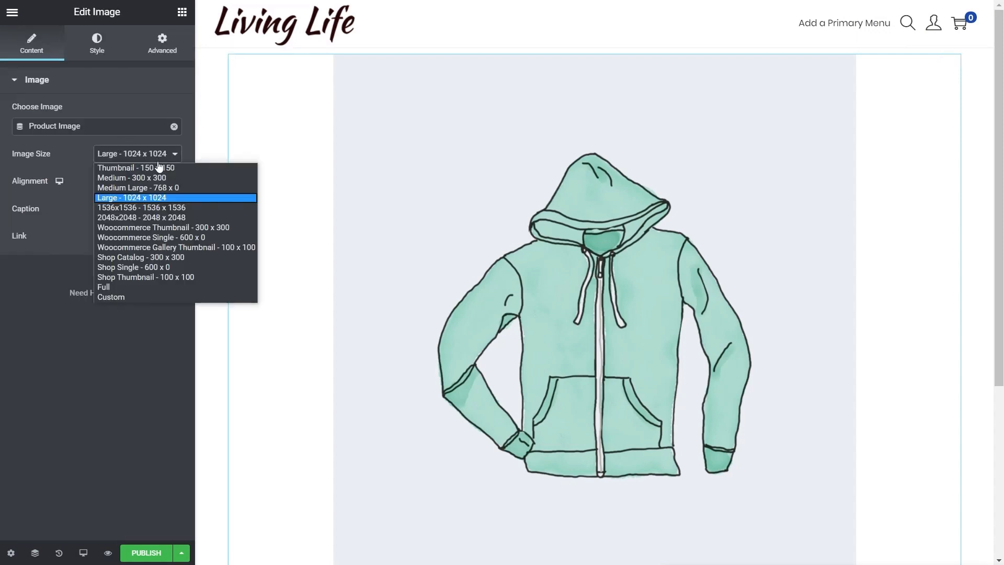
pyautogui.click(151, 187)
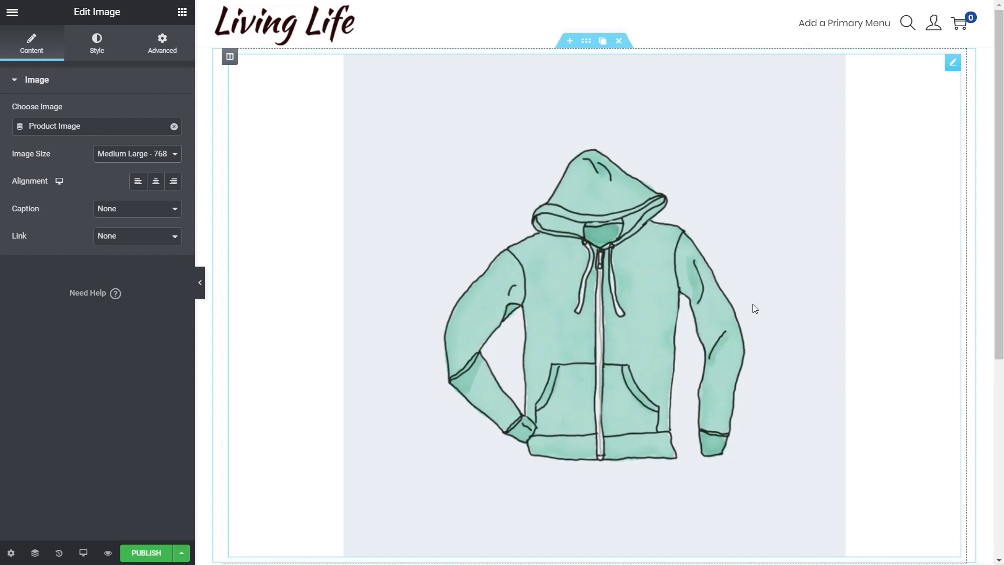
pyautogui.scroll(-2, 732, 301)
pyautogui.click(155, 181)
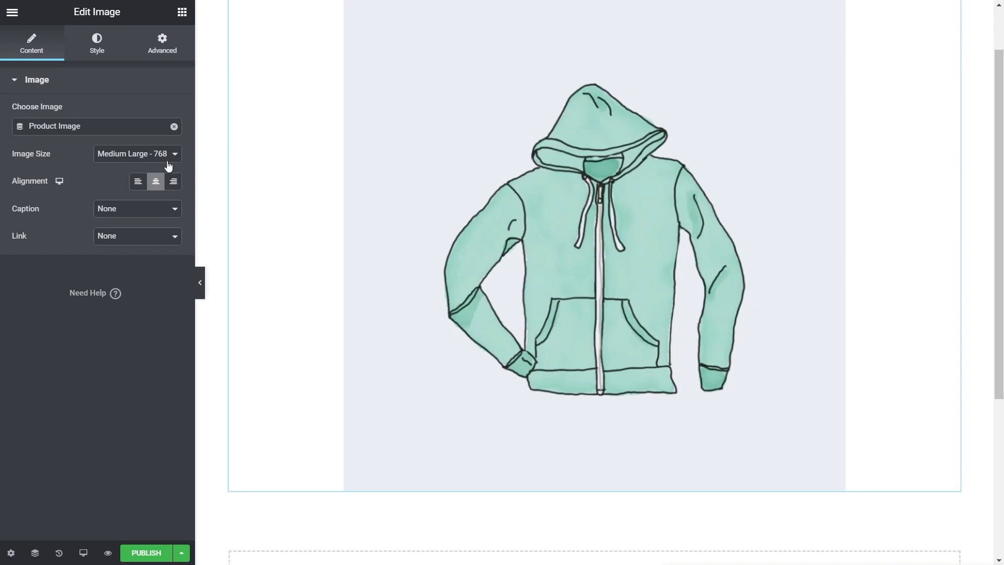
# - Add a Heading widget below the product image, centre it and set its HTML tag to H3
pyautogui.click(182, 12)
pyautogui.moveTo(143, 473); pyautogui.dragTo(615, 486)
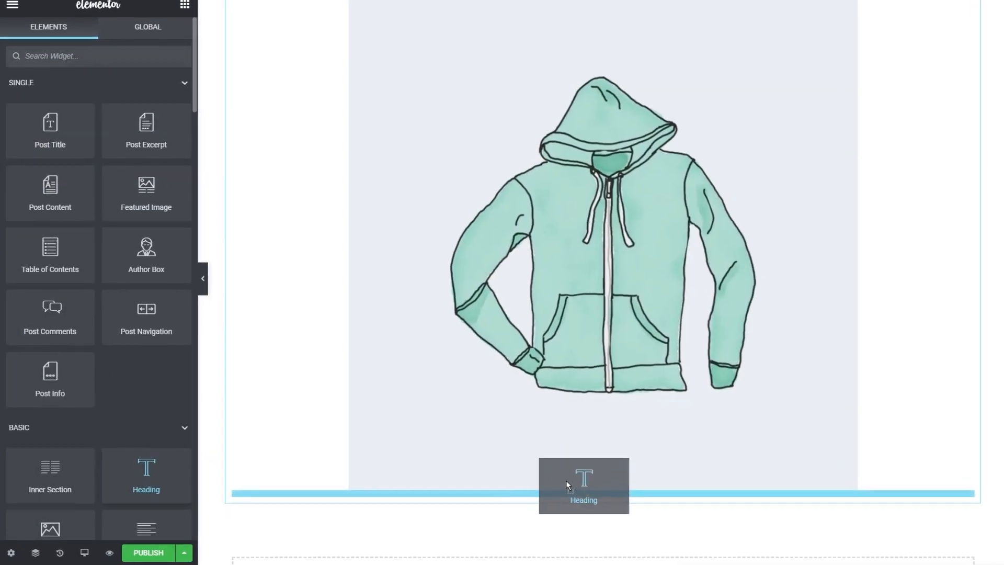
pyautogui.click(140, 292)
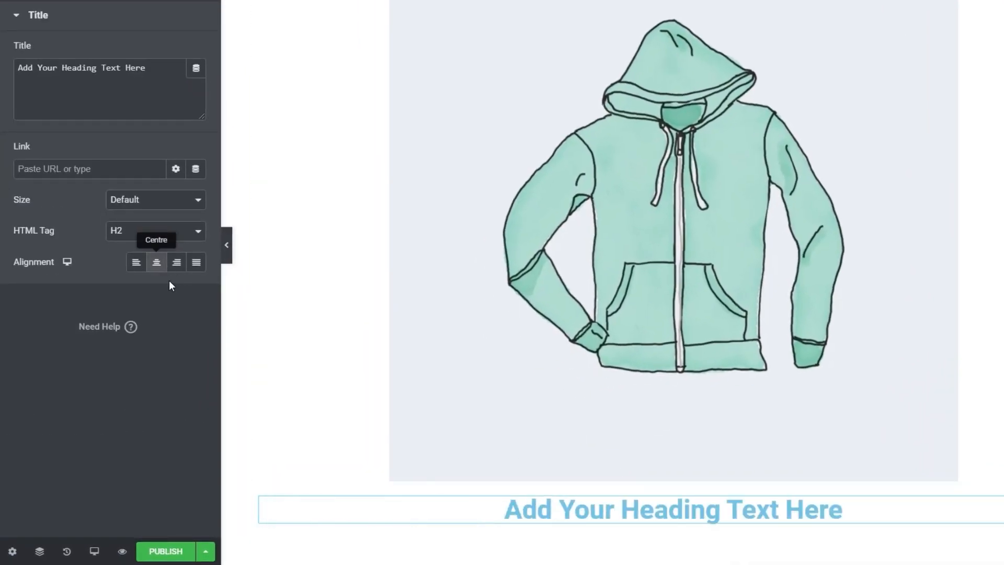
pyautogui.click(193, 238)
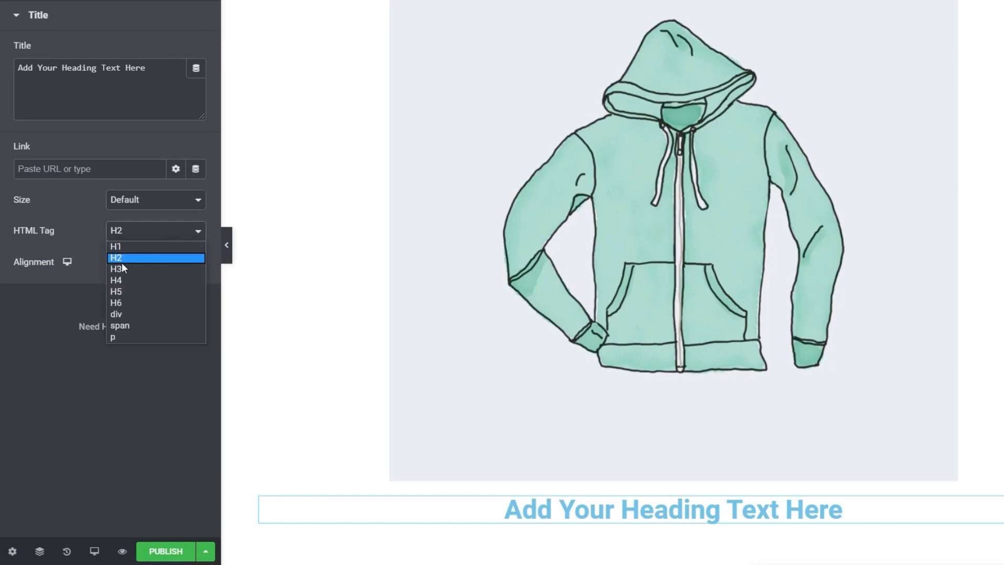
pyautogui.click(123, 269)
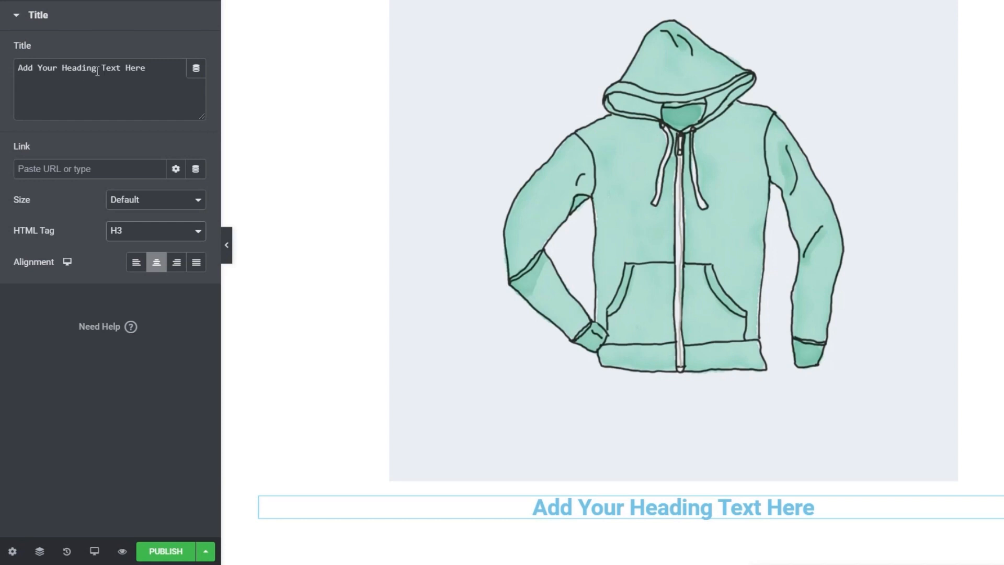
# - Set the heading's text dynamically to the WooCommerce Product Title and duplicate the heading
pyautogui.click(196, 71)
pyautogui.moveTo(199, 99); pyautogui.dragTo(193, 240)
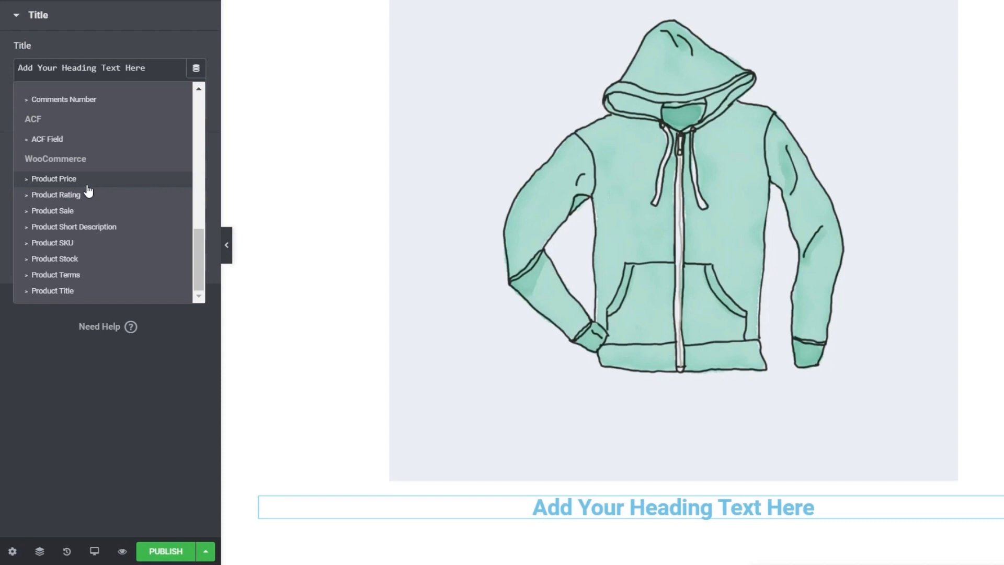
pyautogui.click(70, 293)
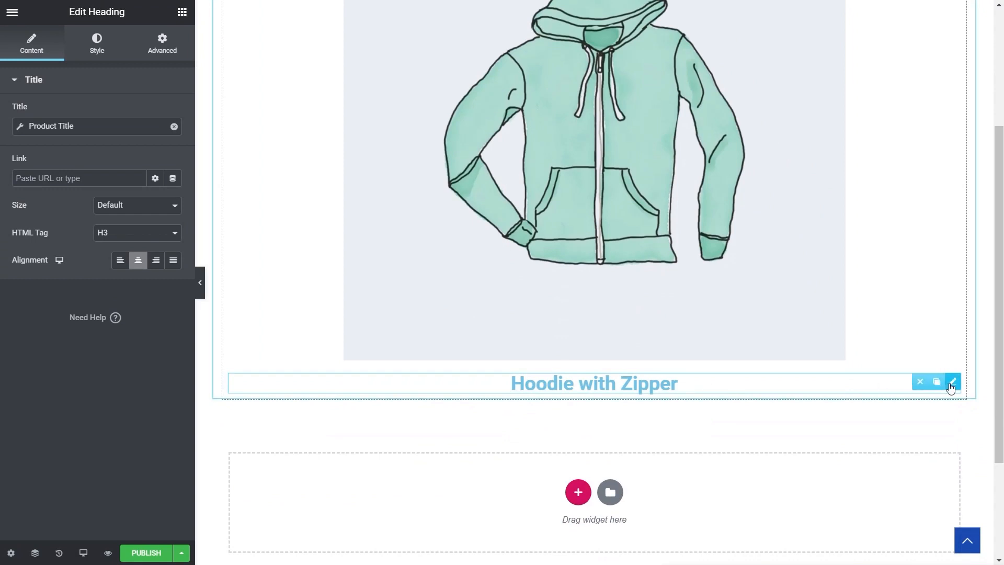
pyautogui.click(939, 383)
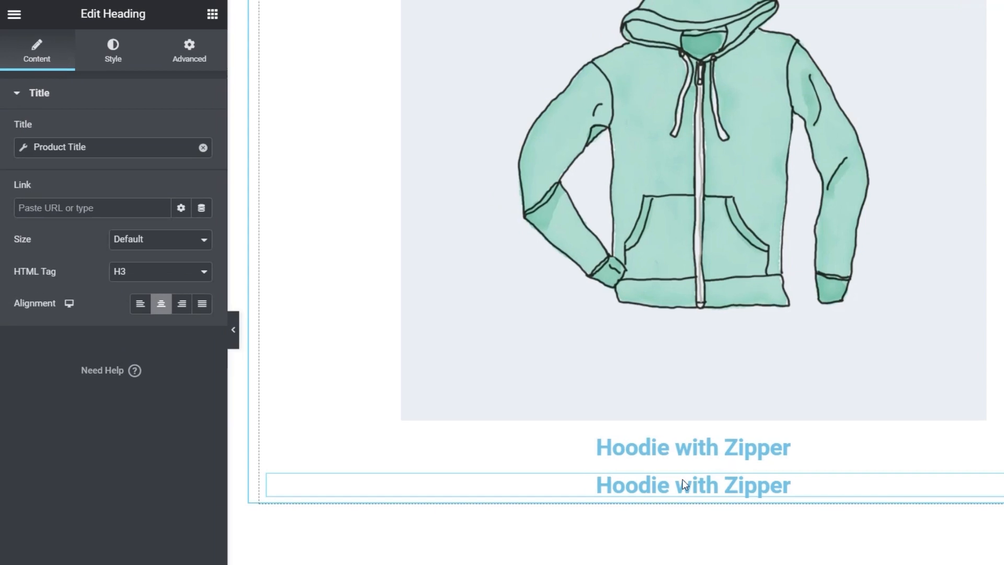
# - Set the duplicated heading's HTML tag to H4 and replace its dynamic text with the WooCommerce Product Price
pyautogui.click(172, 235)
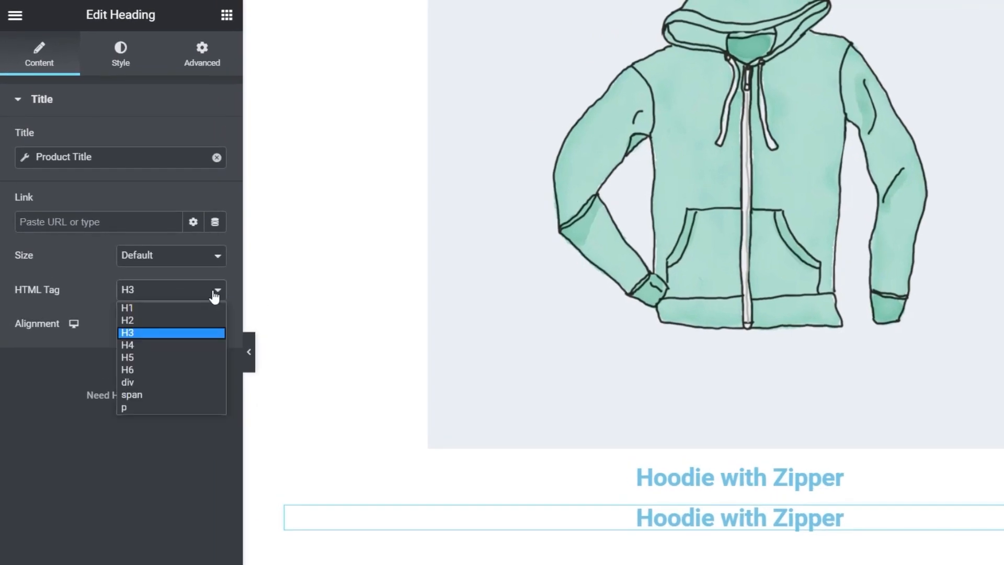
pyautogui.click(158, 344)
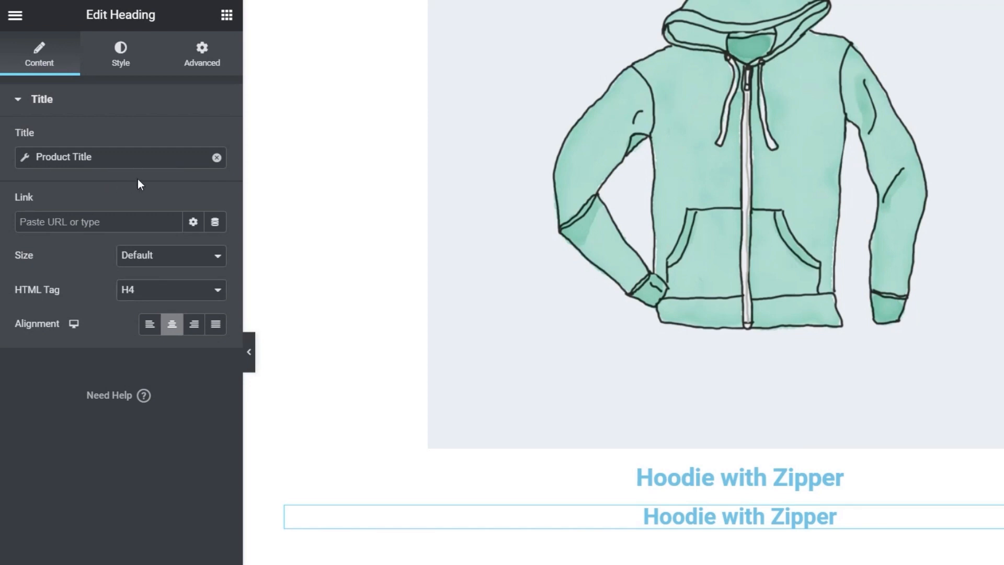
pyautogui.click(218, 159)
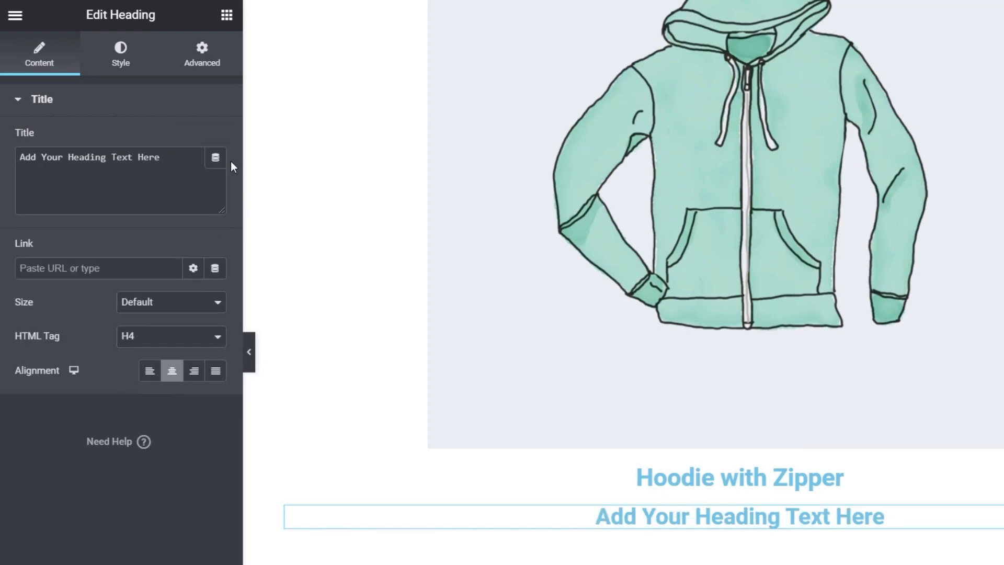
pyautogui.click(216, 159)
pyautogui.moveTo(217, 183); pyautogui.dragTo(223, 351)
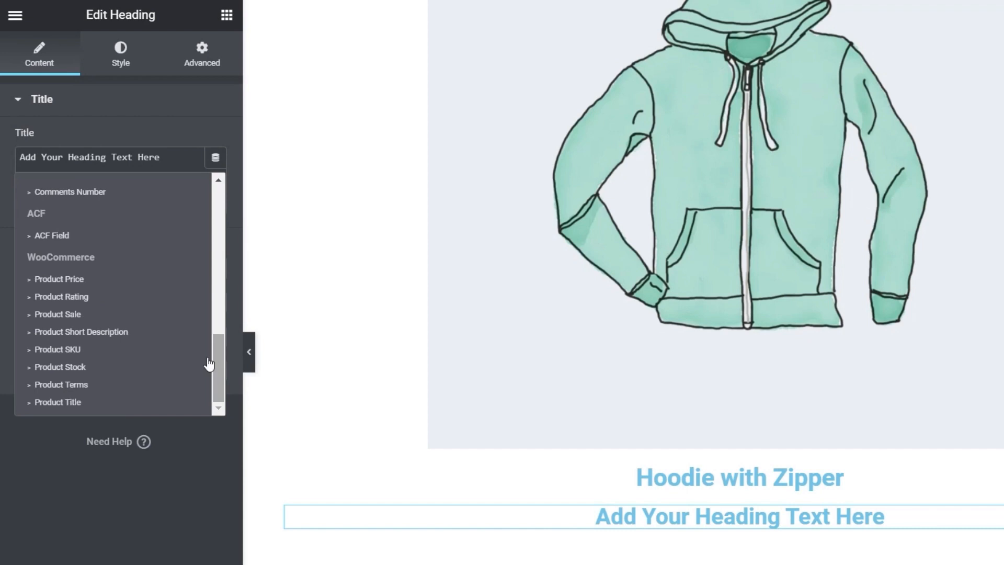
pyautogui.click(77, 284)
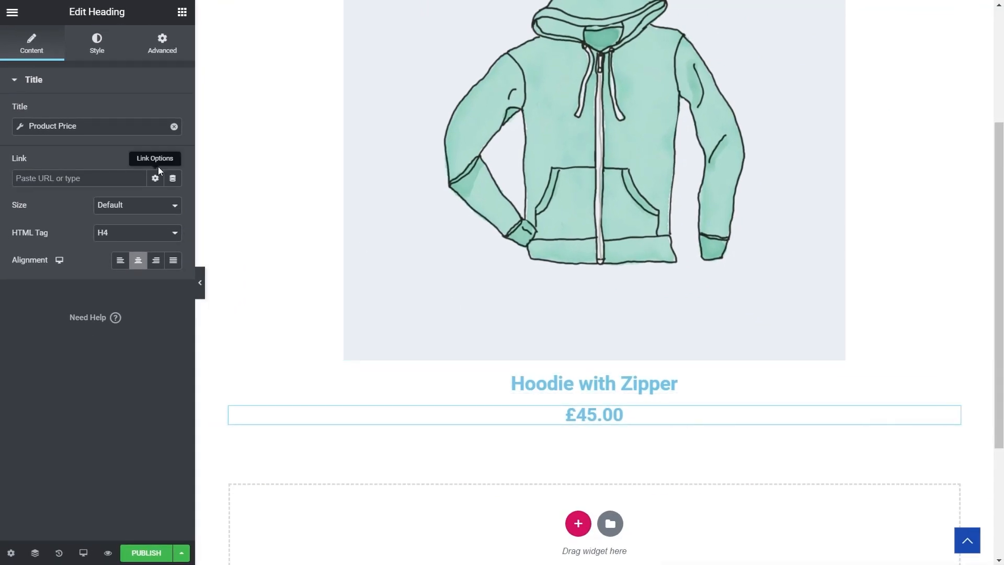
# - Find the ACF Frontend Form widget and add it below the product price heading
pyautogui.click(182, 12)
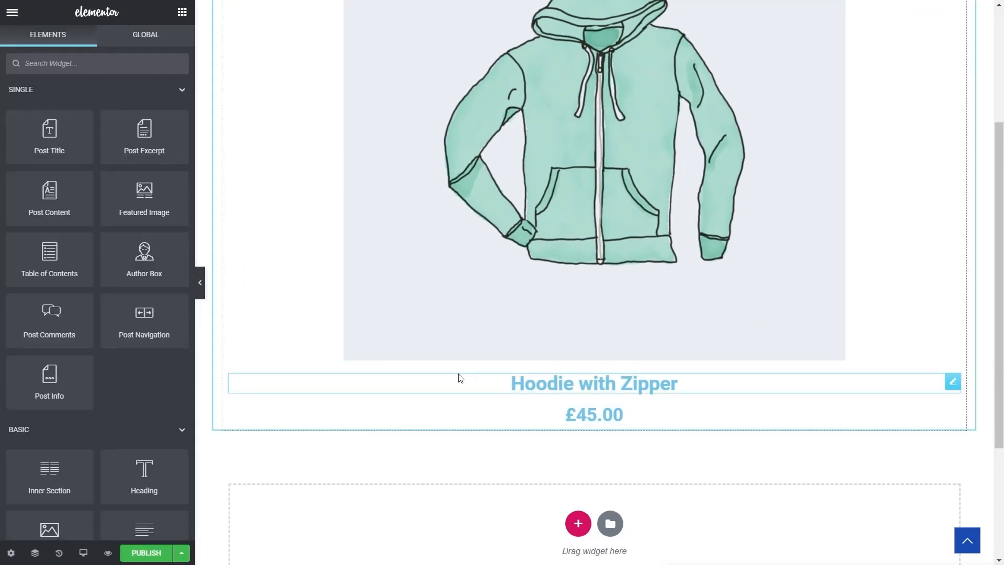
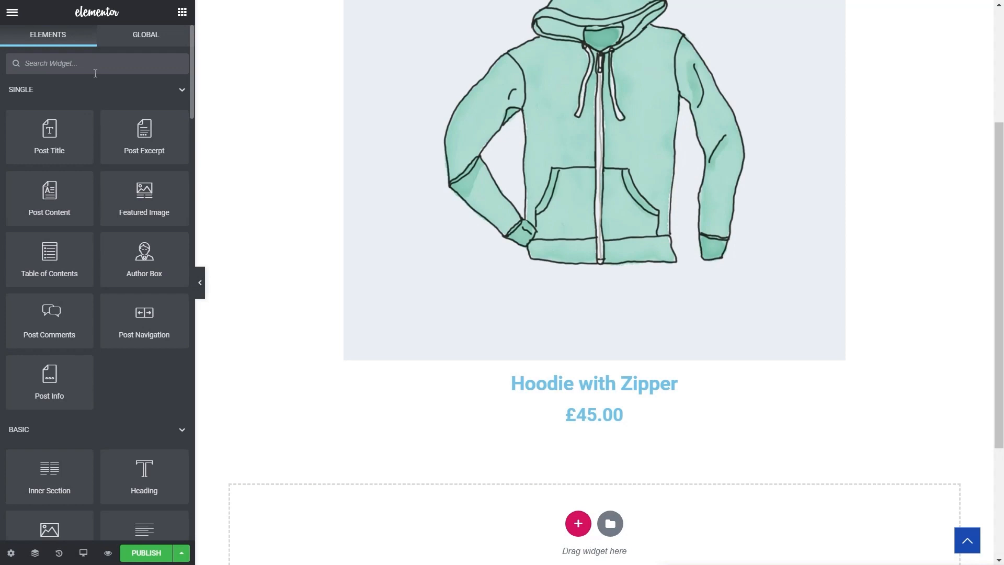
pyautogui.click(119, 59)
pyautogui.write('acf')
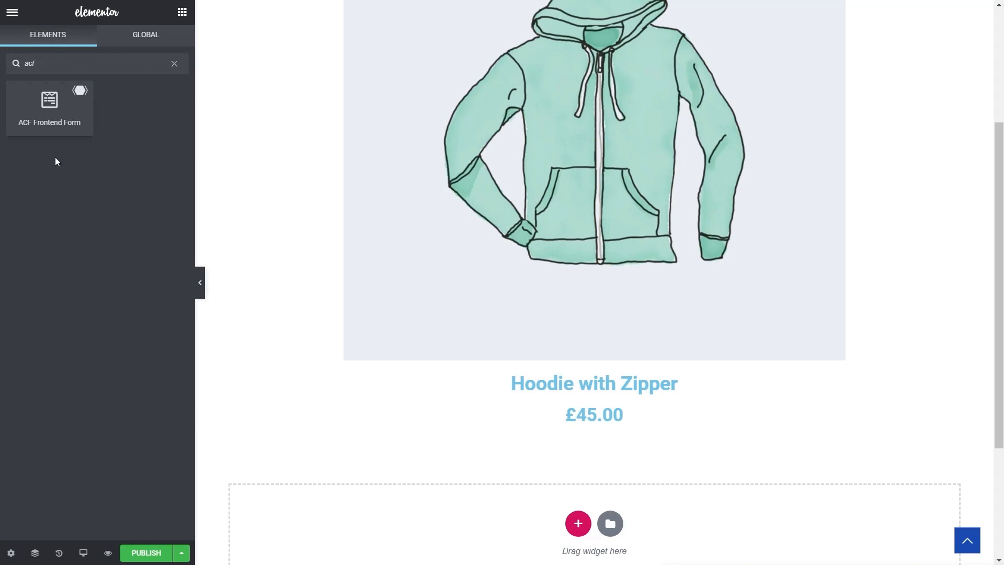
pyautogui.moveTo(37, 105); pyautogui.dragTo(586, 443)
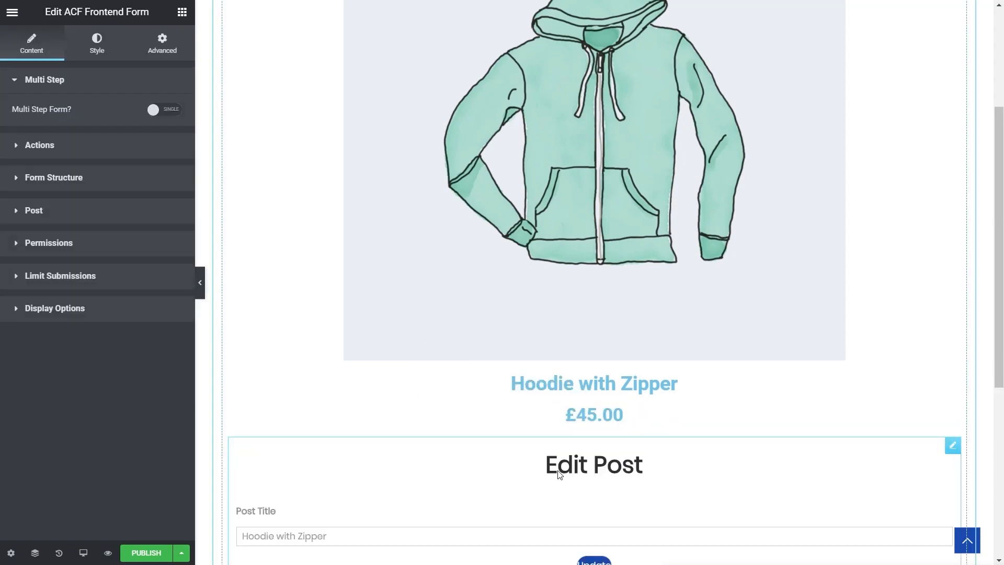
pyautogui.scroll(-5, 567, 475)
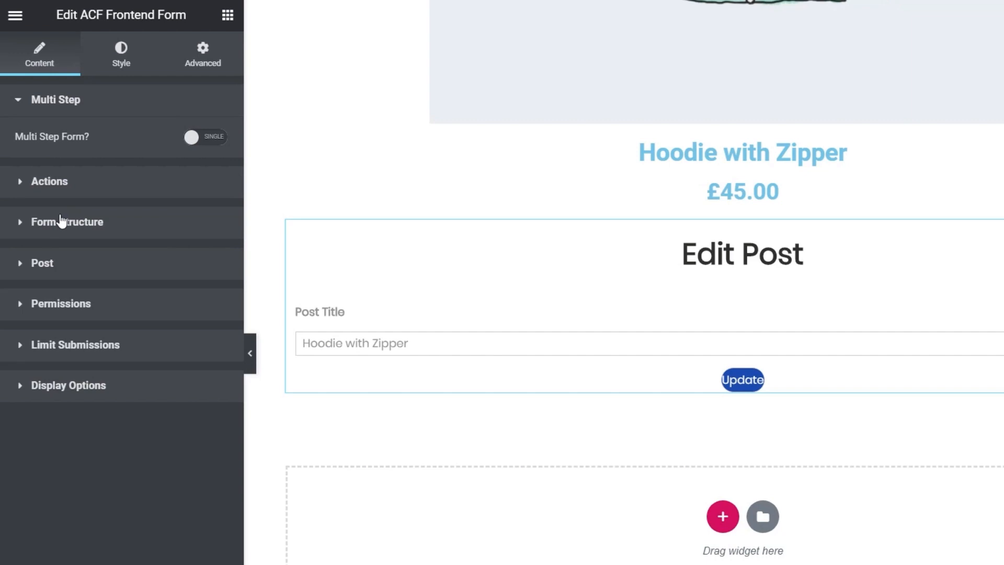
# - Set the form's main action to Edit Product and check the options for redirecting after submission
pyautogui.click(44, 182)
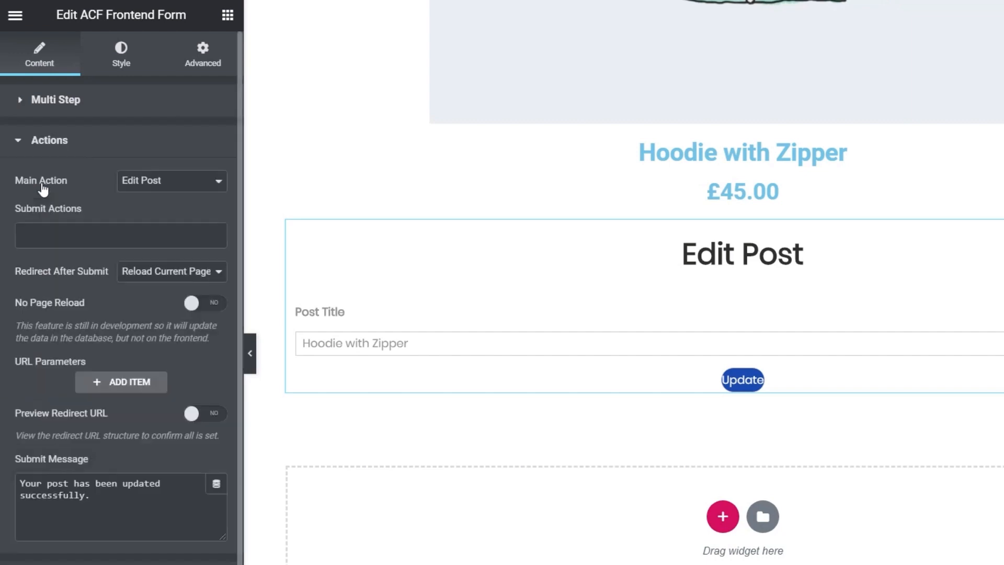
pyautogui.click(211, 185)
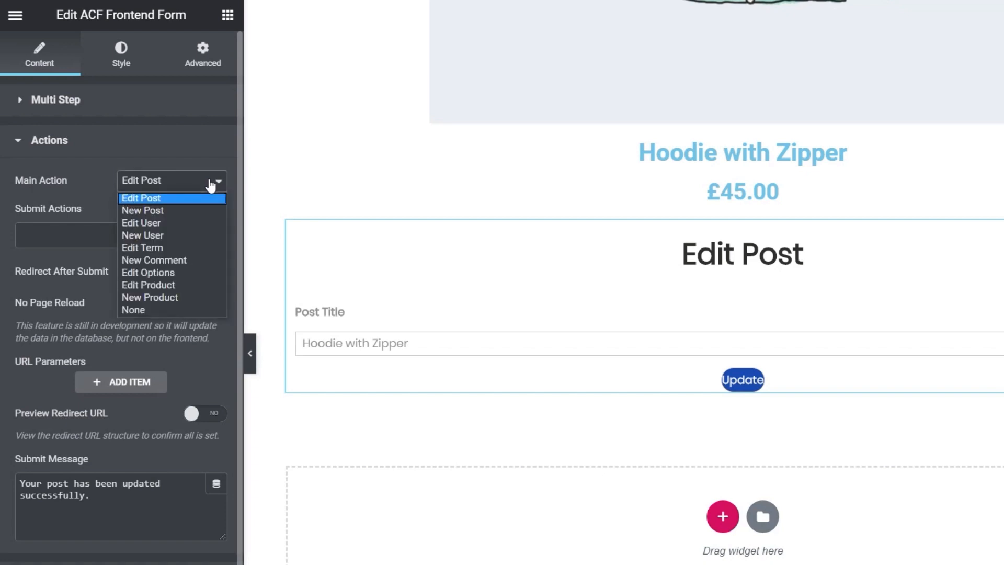
pyautogui.click(171, 285)
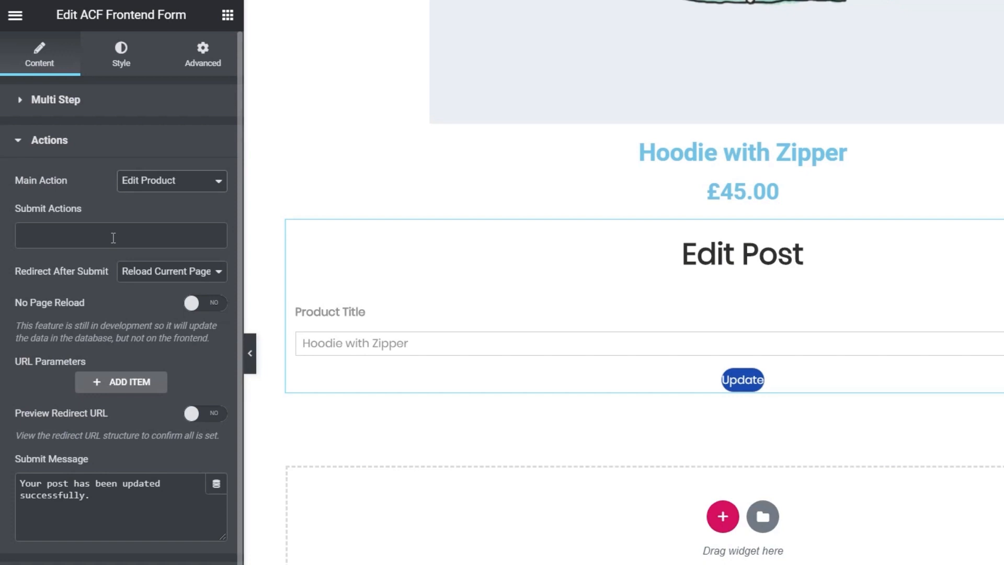
pyautogui.click(155, 278)
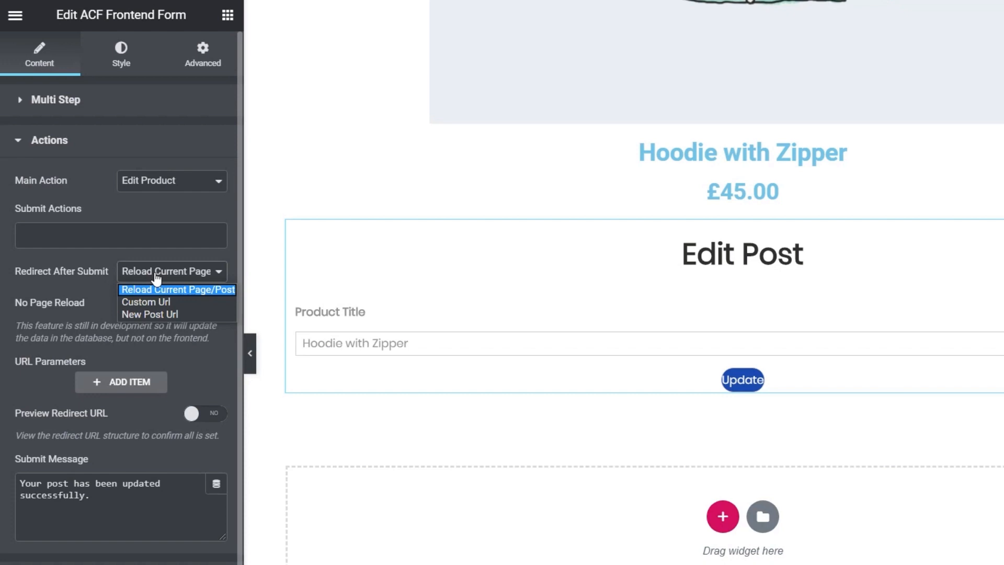
pyautogui.click(69, 283)
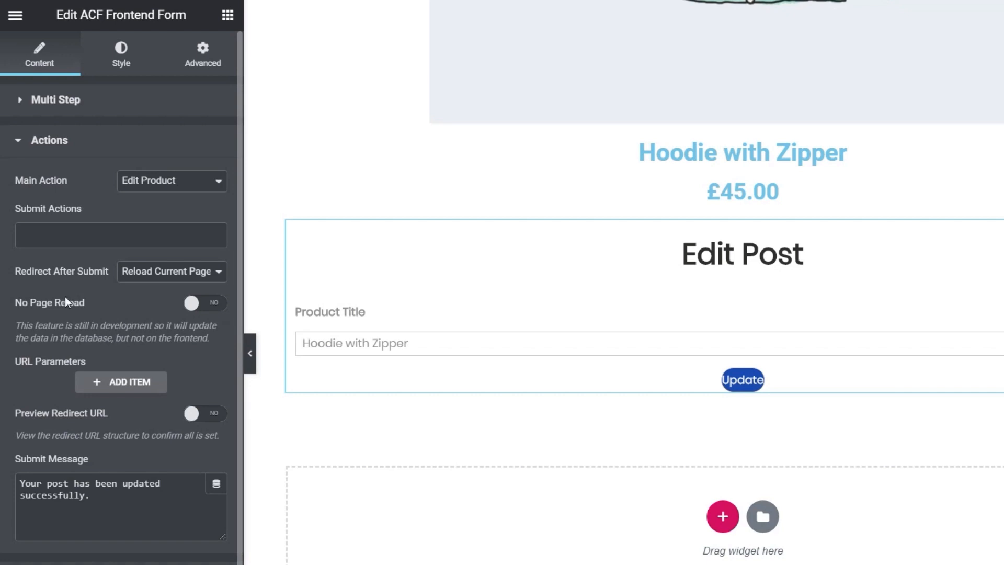
# - Change the form title to "Edit Product" in the form structure settings
pyautogui.scroll(-2, 169, 336)
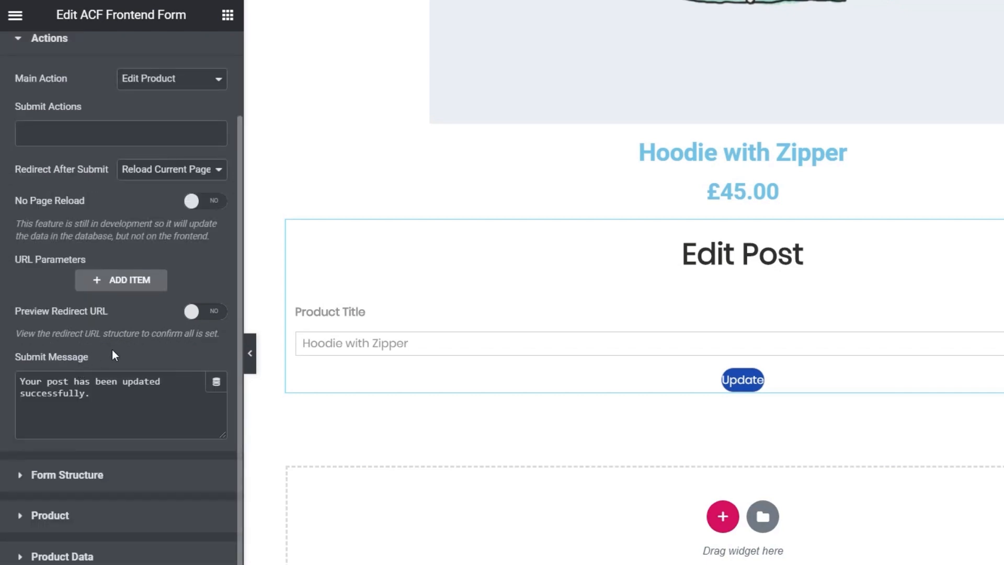
pyautogui.click(99, 455)
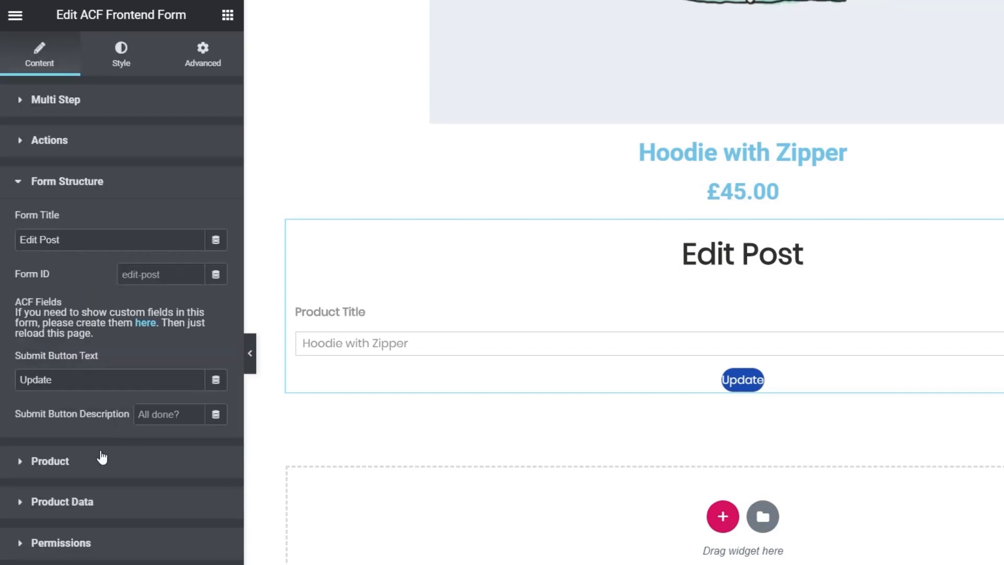
pyautogui.moveTo(76, 239); pyautogui.dragTo(47, 238)
pyautogui.press('BackSpace')
pyautogui.write('roduct')
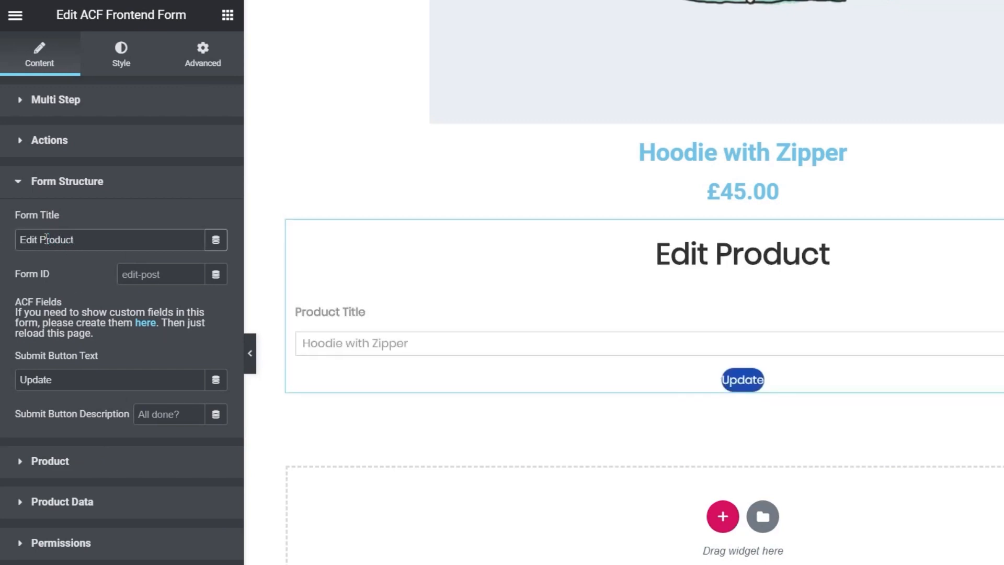
# - Clear the form title and set the submit button text to "Update Product"
pyautogui.moveTo(116, 240); pyautogui.dragTo(0, 244)
pyautogui.press('BackSpace')
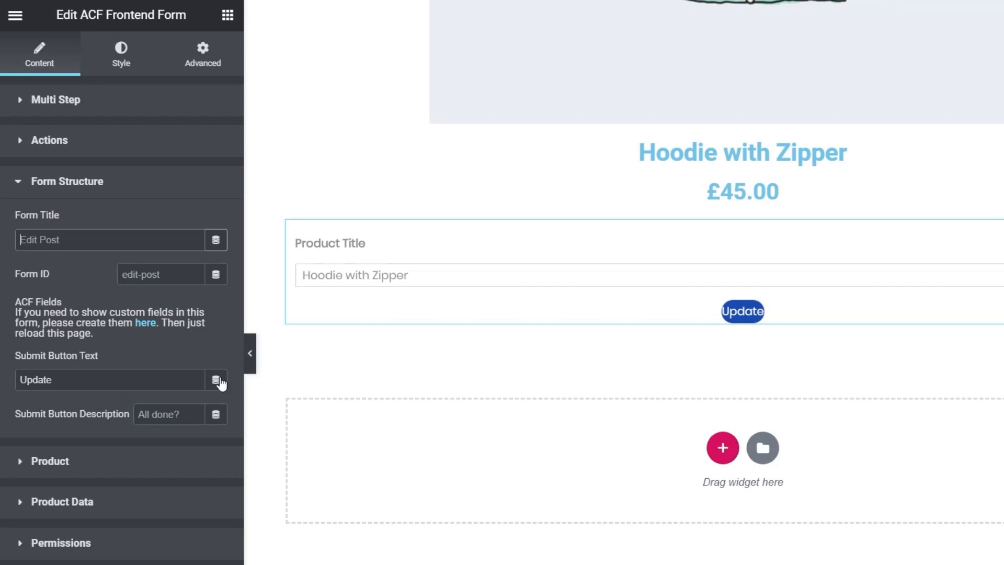
pyautogui.moveTo(64, 381); pyautogui.dragTo(12, 382)
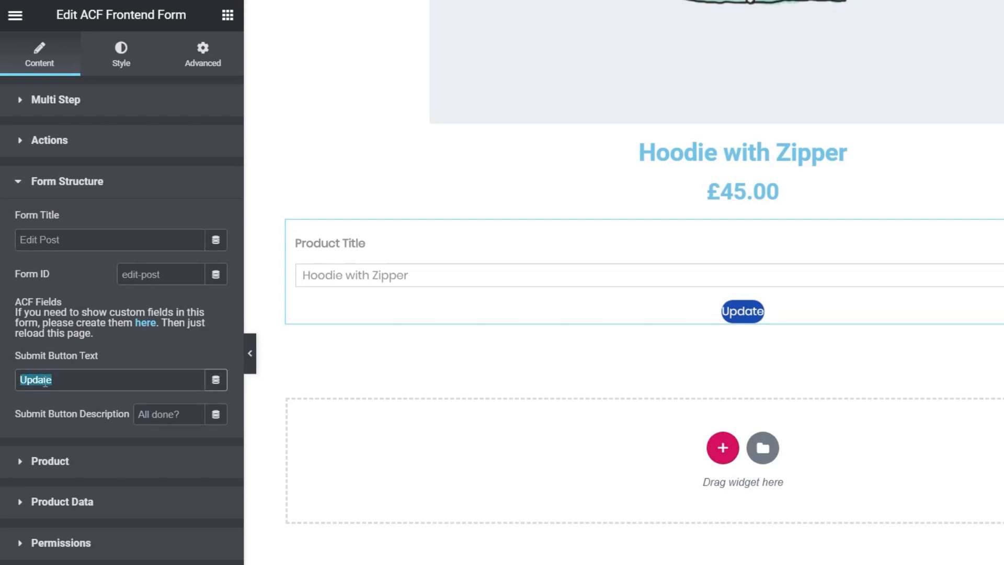
pyautogui.click(66, 380)
pyautogui.write('Product')
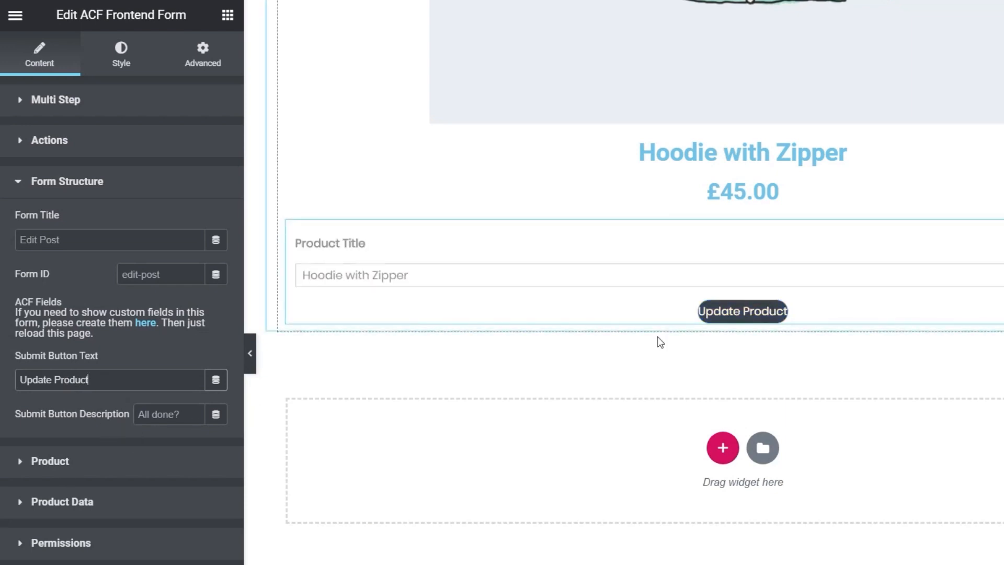
pyautogui.click(67, 184)
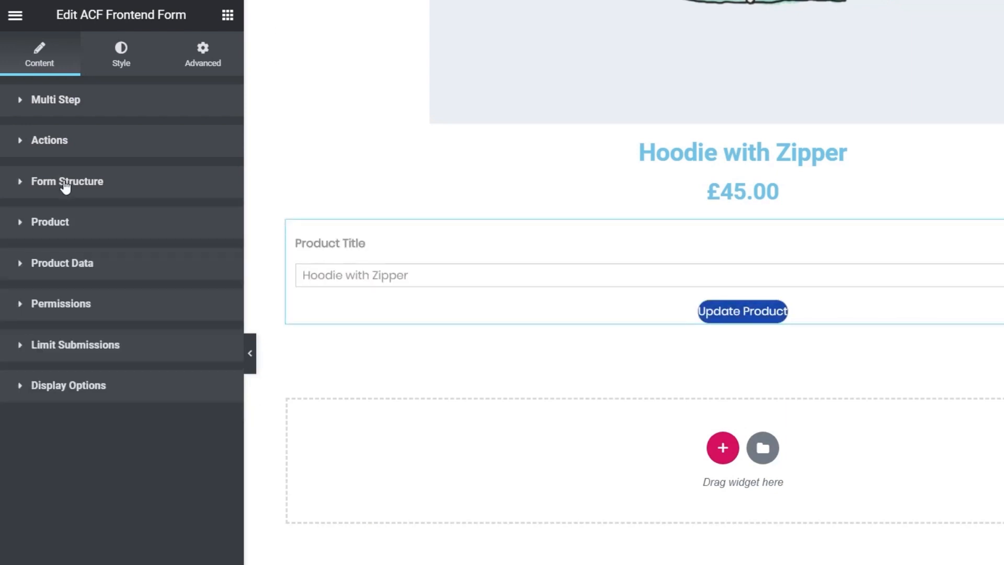
# - In the form's product settings, choose Published as the product status and Current Product as the product to edit
pyautogui.click(65, 224)
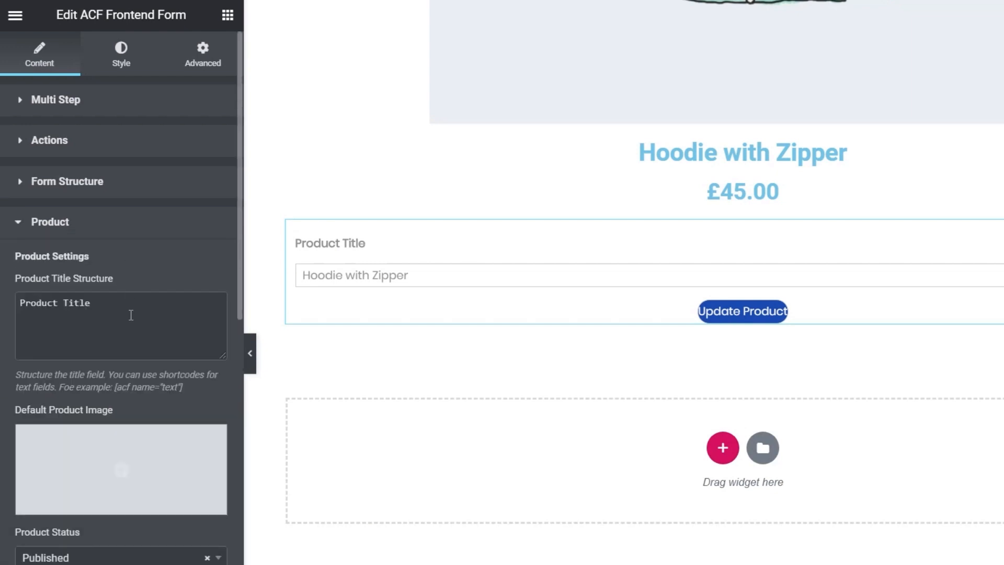
pyautogui.scroll(-2, 99, 352)
pyautogui.scroll(-4, 82, 366)
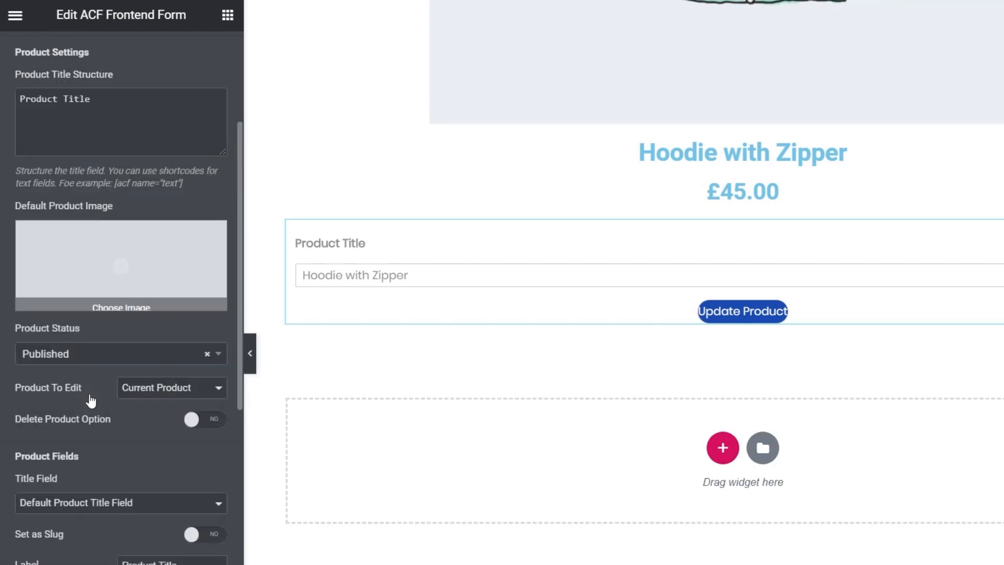
pyautogui.click(77, 253)
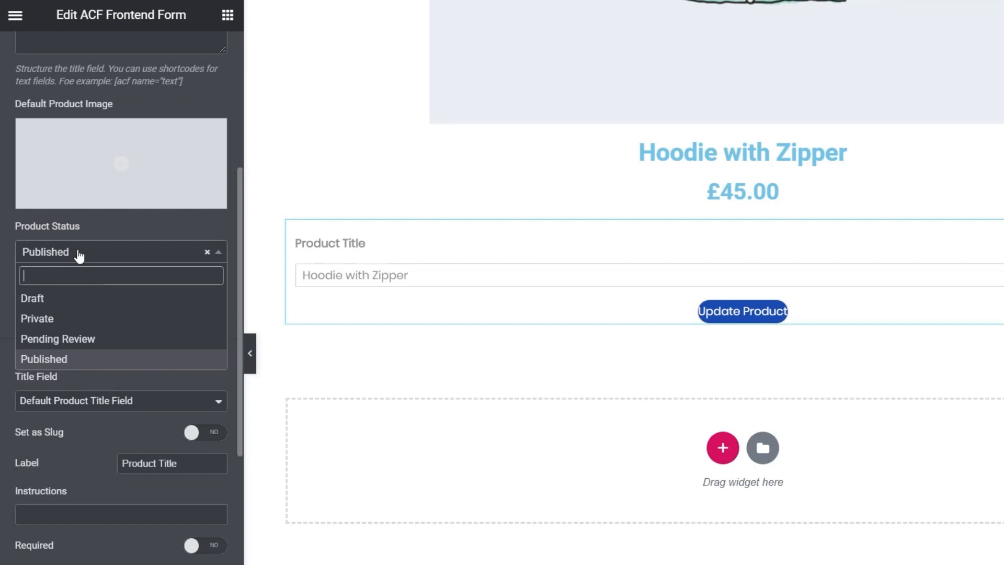
pyautogui.click(78, 359)
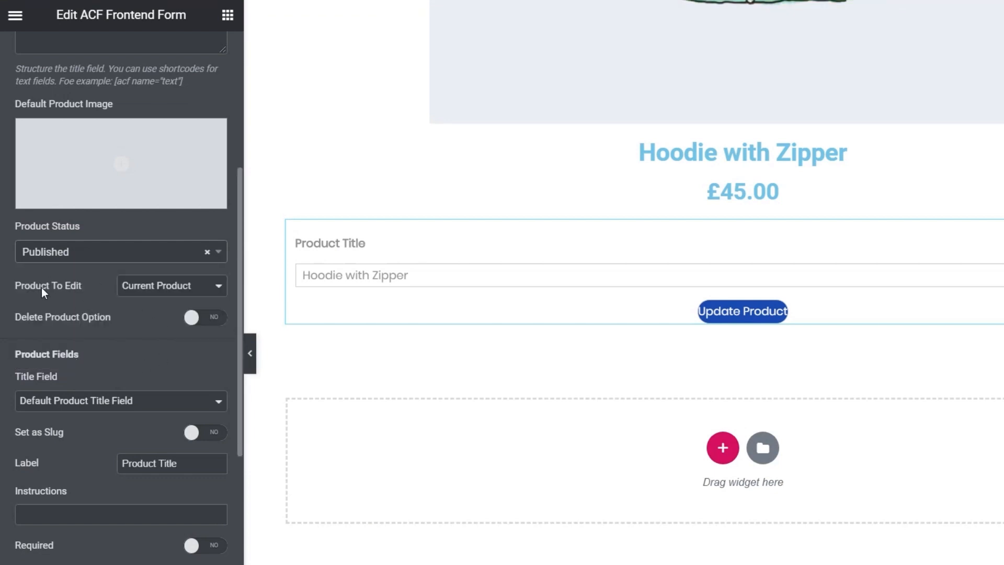
pyautogui.click(176, 288)
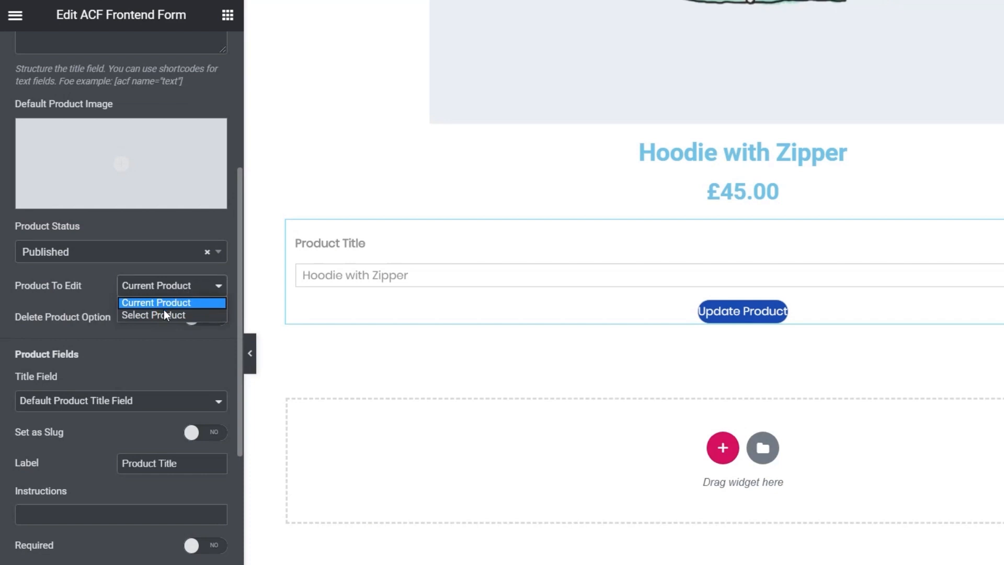
pyautogui.click(162, 314)
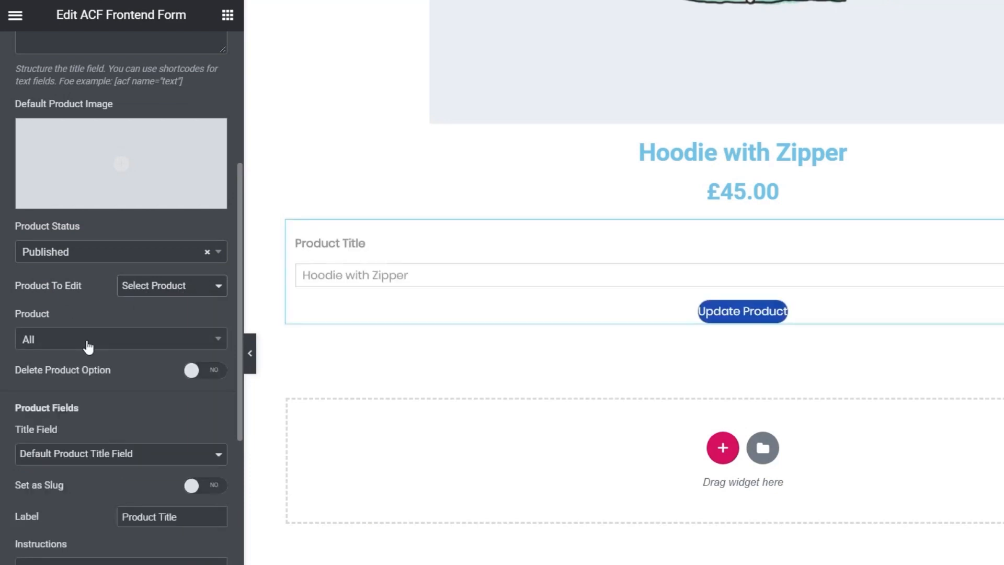
pyautogui.click(212, 287)
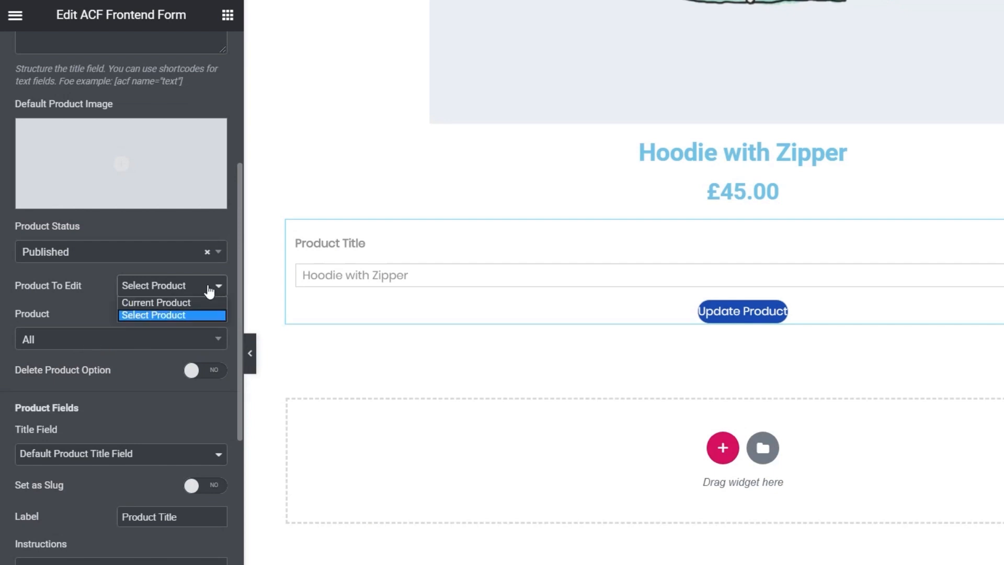
pyautogui.click(177, 304)
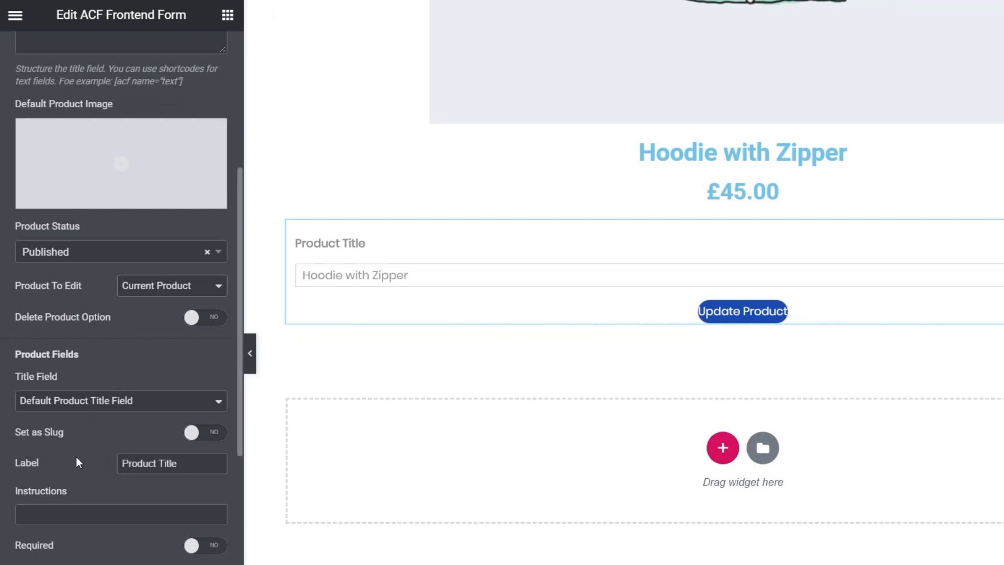
# - Set the form's description field to Default Product Description Field
pyautogui.scroll(-4, 102, 439)
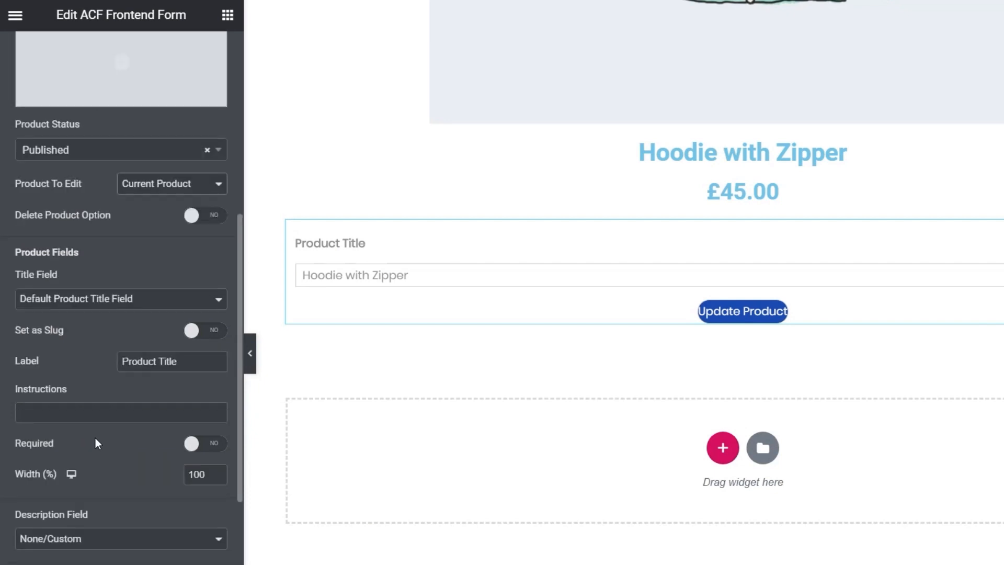
pyautogui.click(131, 436)
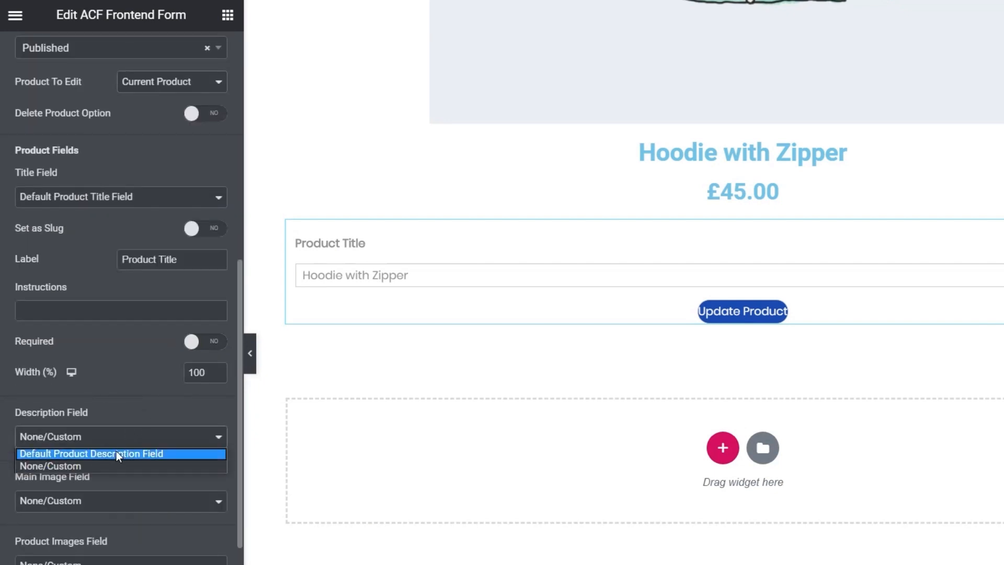
pyautogui.click(116, 451)
# - Set the form's main image field to Default Image Field and its product images field to Default Product Images Field
pyautogui.scroll(-4, 162, 523)
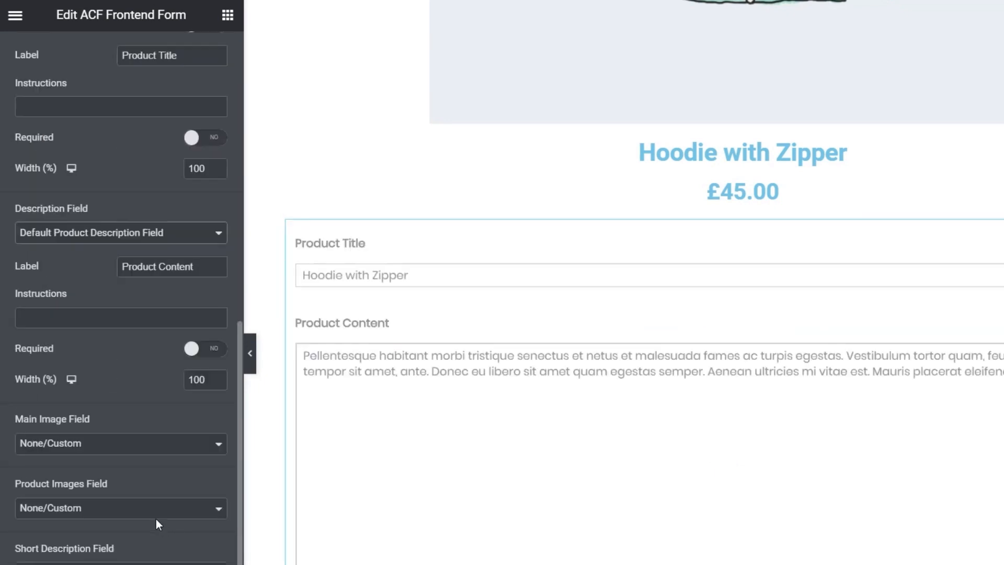
pyautogui.click(103, 447)
pyautogui.click(112, 462)
pyautogui.scroll(-4, 125, 471)
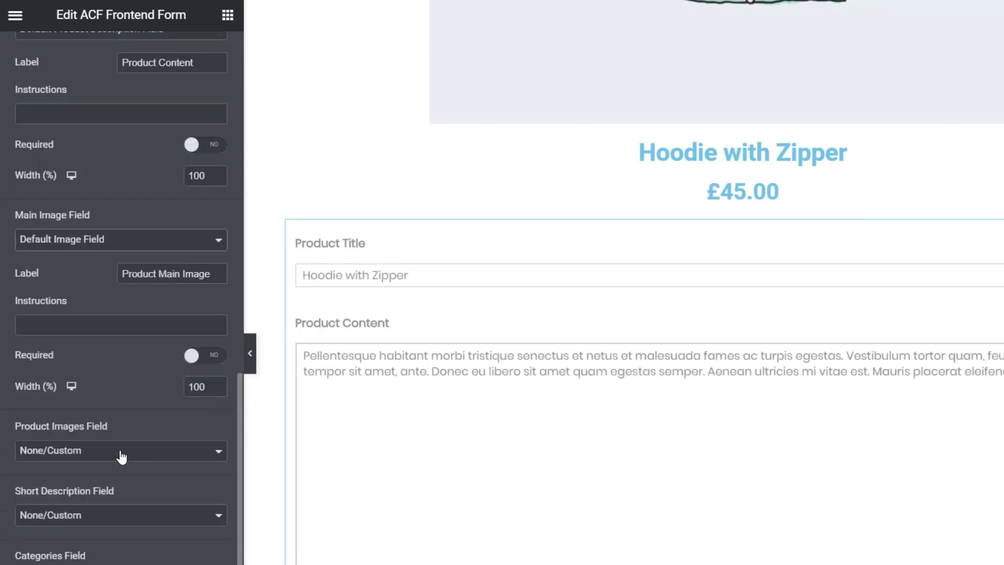
pyautogui.click(119, 453)
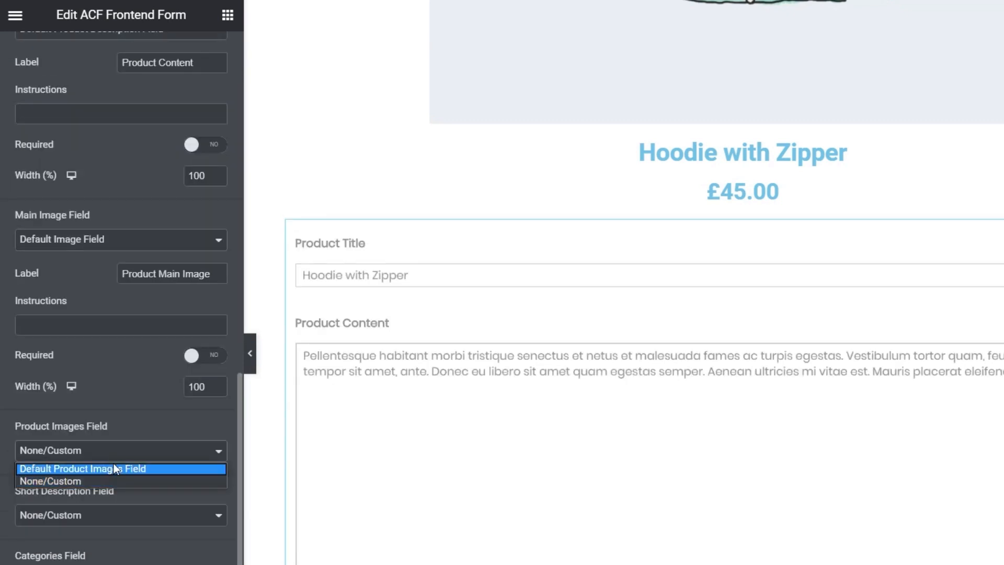
pyautogui.click(114, 464)
# - Set the short description field to Default Short Description Field and the categories field to Default Categories Field
pyautogui.scroll(-4, 134, 501)
pyautogui.click(102, 458)
pyautogui.click(101, 475)
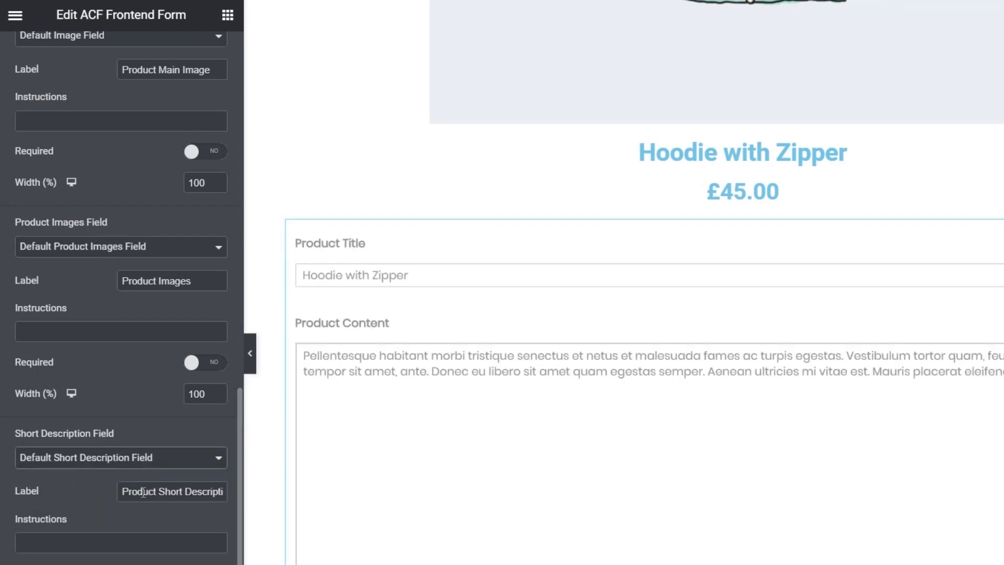
pyautogui.scroll(-4, 105, 482)
pyautogui.click(104, 464)
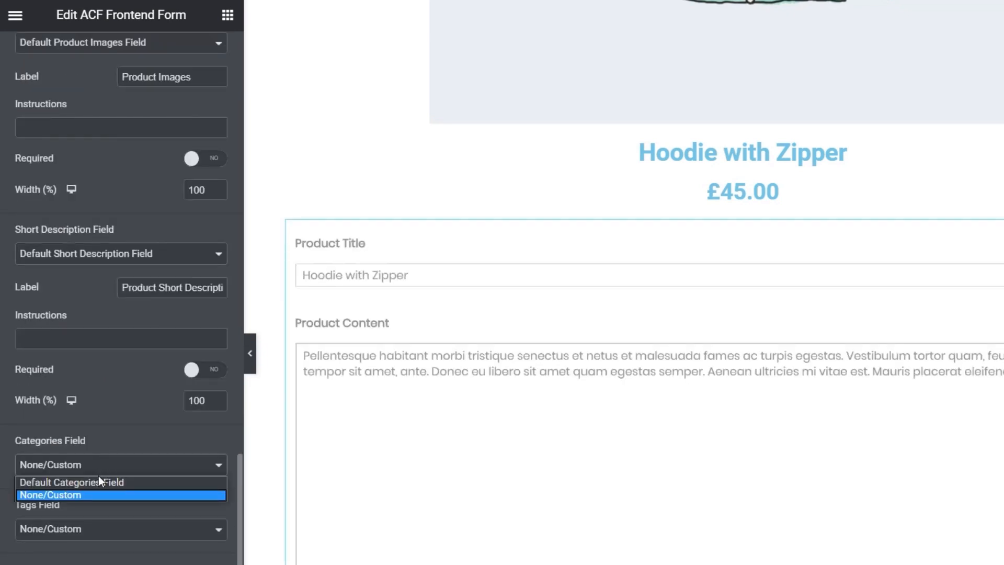
pyautogui.click(99, 478)
# - Set the form's tags field to Default Tags Field
pyautogui.scroll(-2, 128, 479)
pyautogui.scroll(-4, 128, 479)
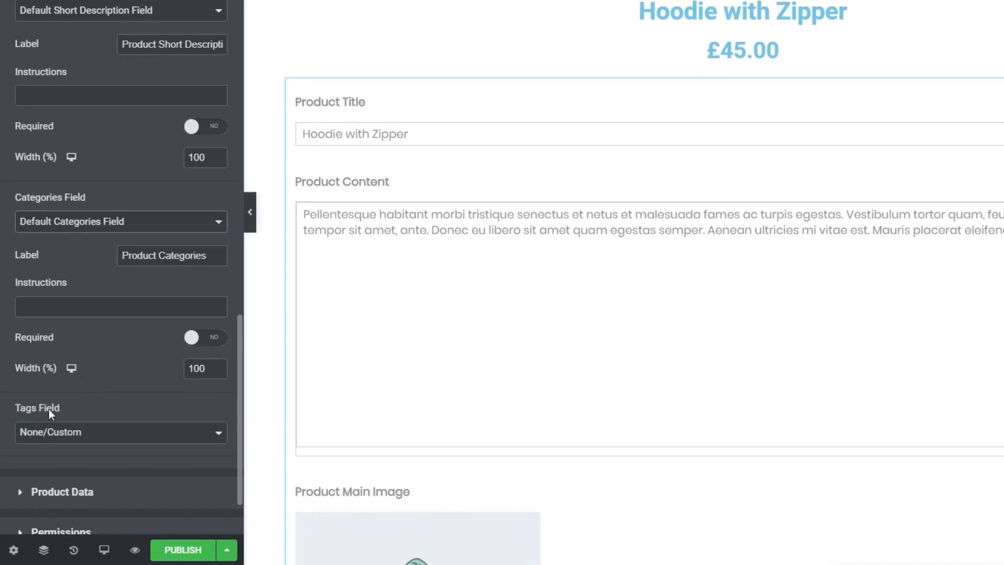
pyautogui.click(101, 437)
pyautogui.click(96, 446)
pyautogui.scroll(-4, 171, 429)
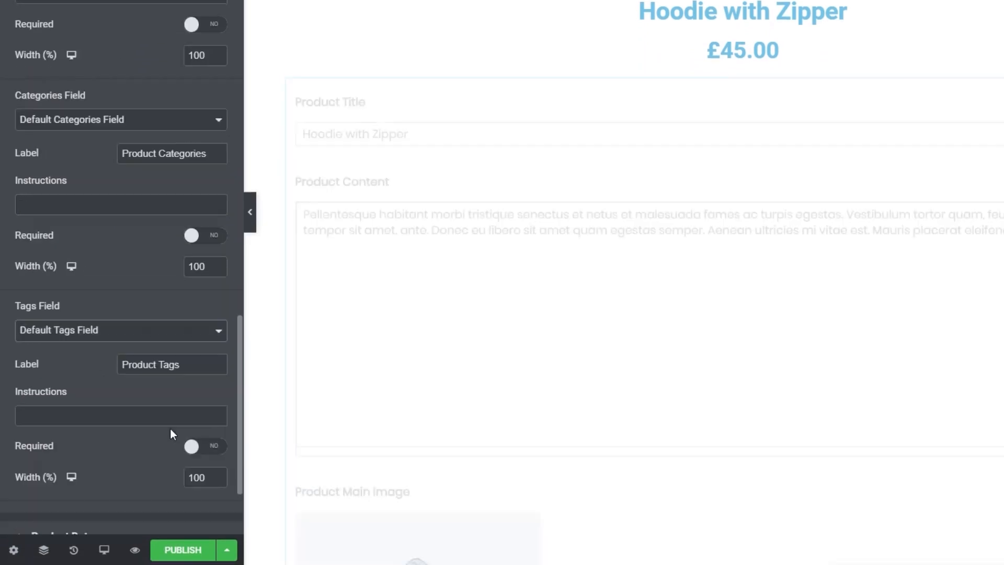
# - Enable the Price and Sale Price fields in the form's product data settings
pyautogui.click(83, 395)
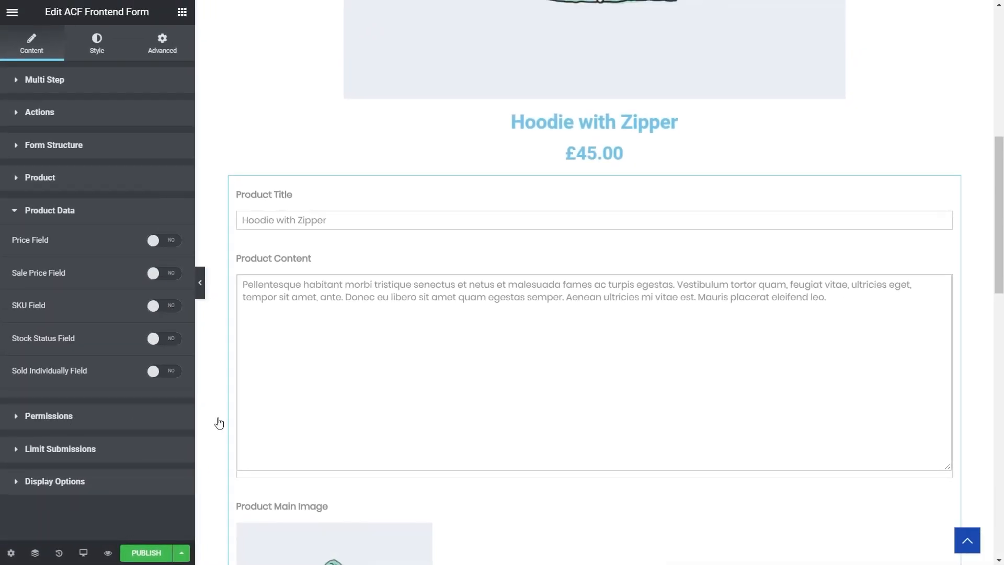
pyautogui.scroll(-6, 385, 299)
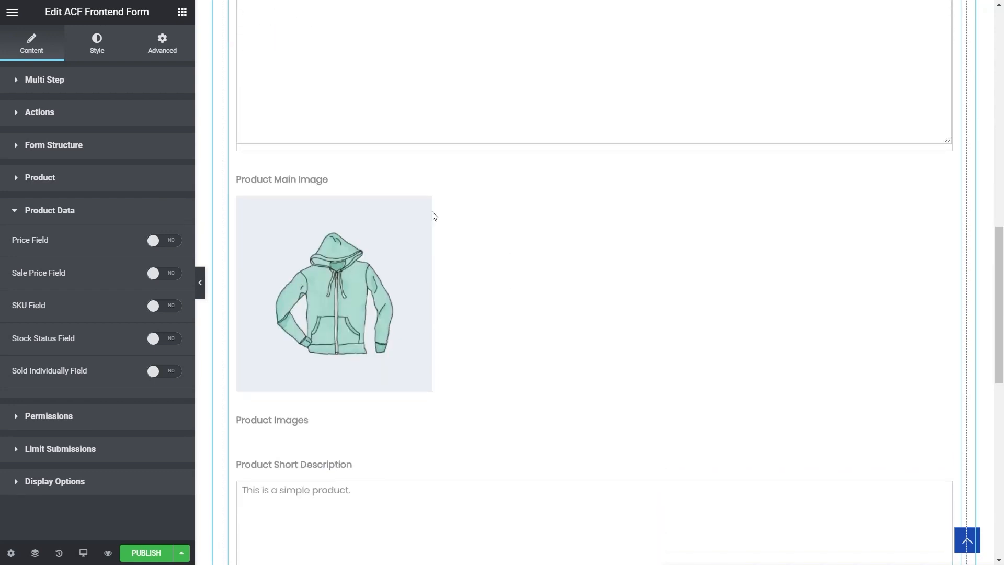
pyautogui.scroll(6, 600, 251)
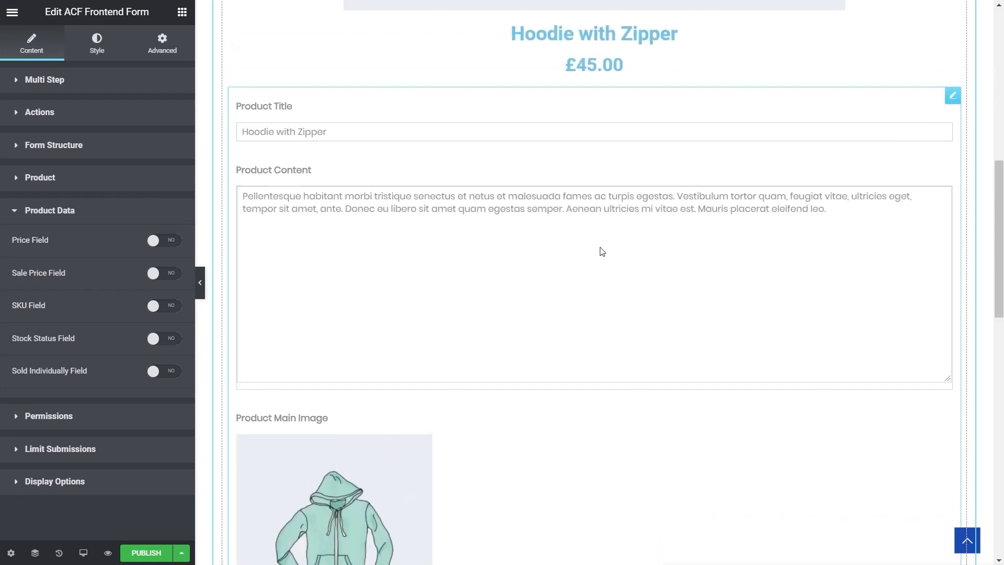
pyautogui.scroll(3, 602, 252)
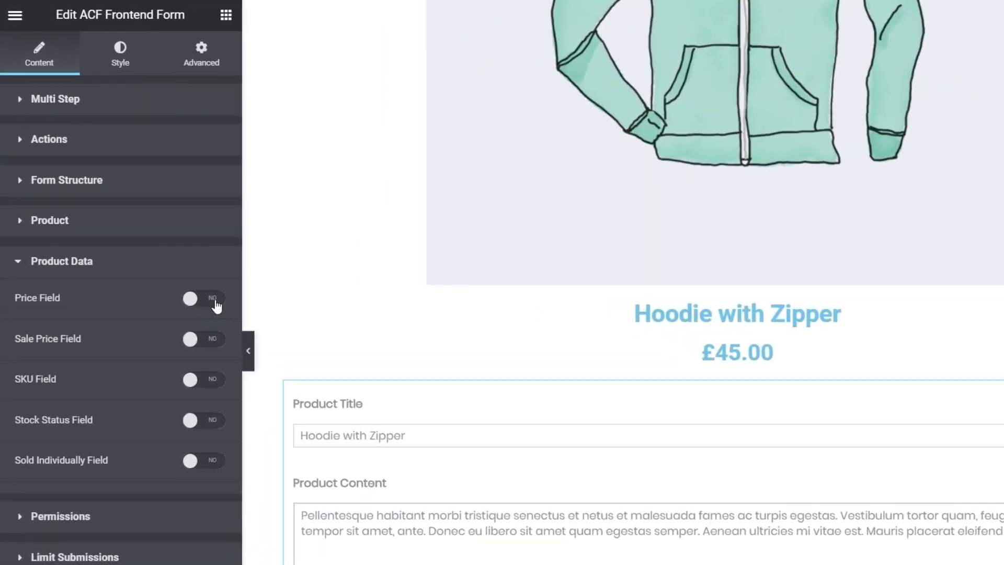
pyautogui.click(166, 241)
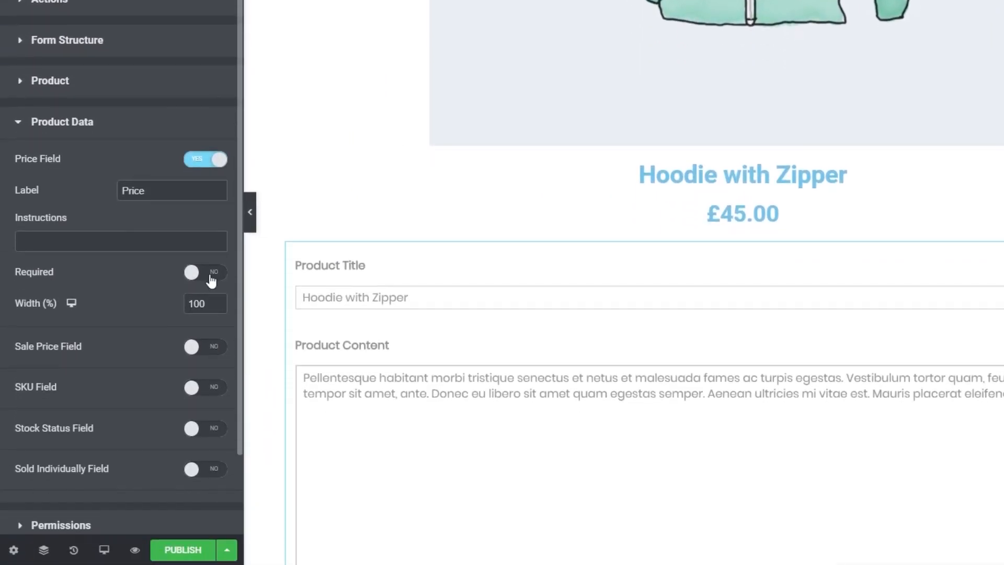
pyautogui.click(219, 347)
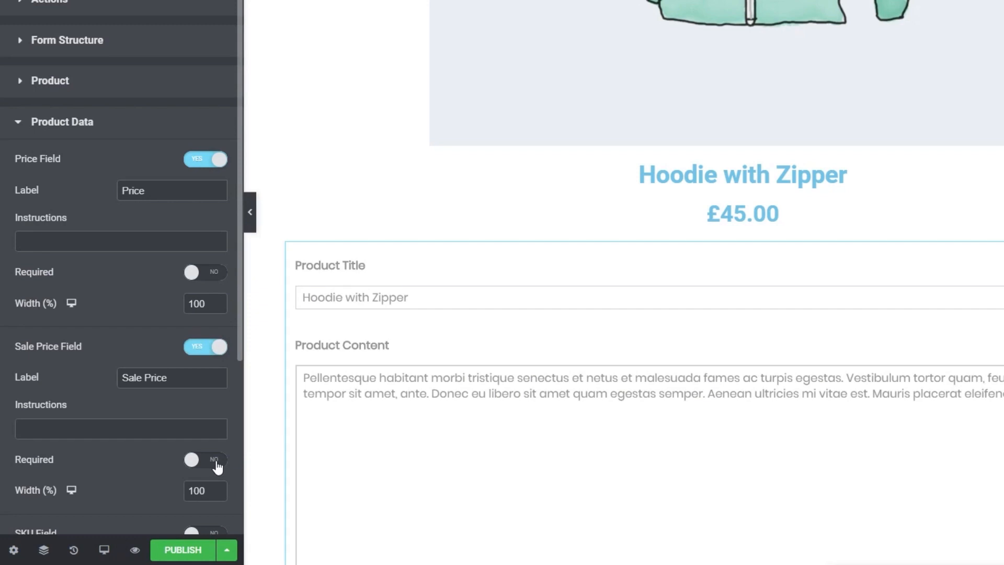
# - Enable the SKU, Stock Status and Sold Individually fields in the form's product data settings
pyautogui.scroll(-4, 217, 466)
pyautogui.scroll(-1, 218, 463)
pyautogui.click(216, 292)
pyautogui.scroll(-3, 216, 429)
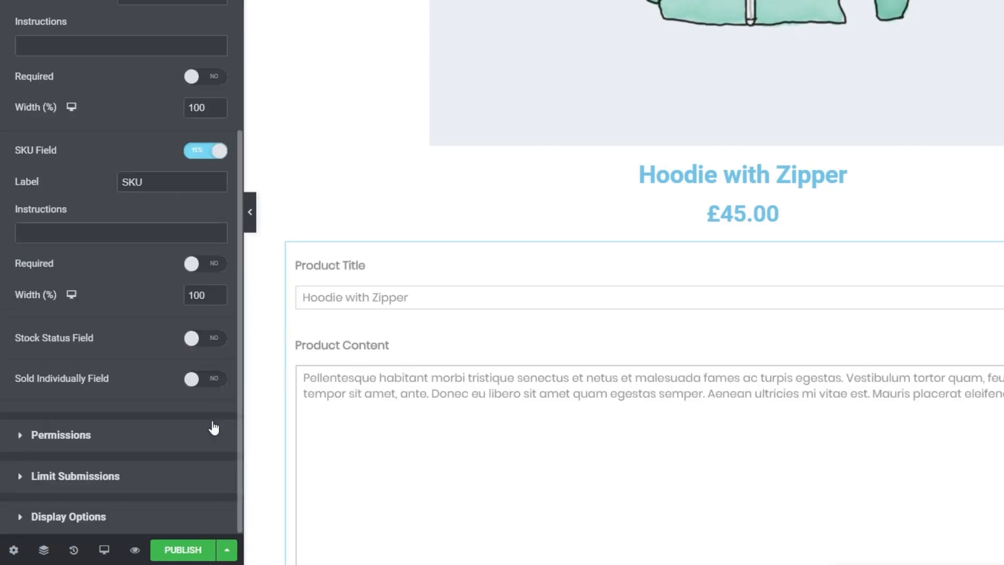
pyautogui.click(213, 339)
pyautogui.scroll(-3, 218, 444)
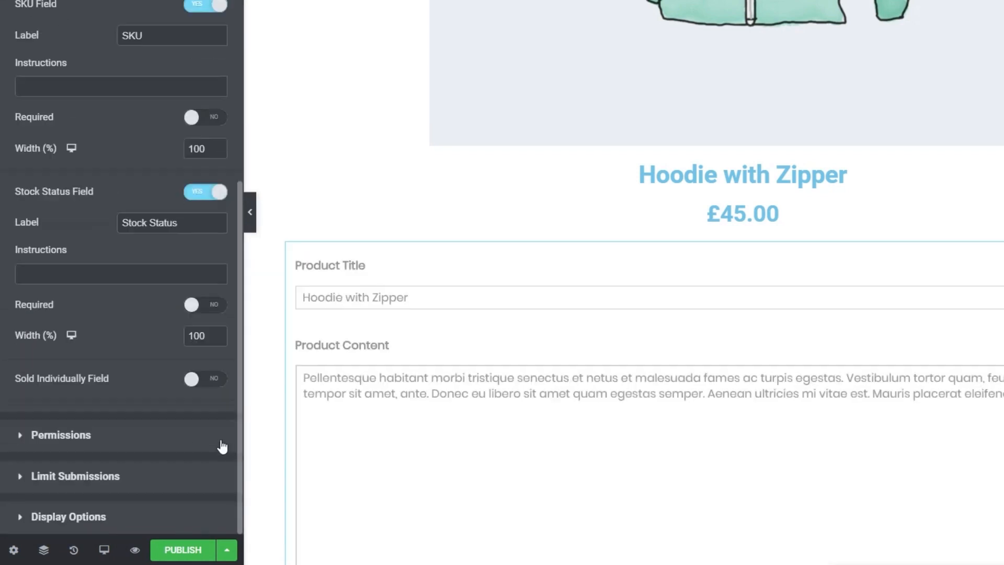
pyautogui.click(215, 382)
pyautogui.scroll(-3, 99, 389)
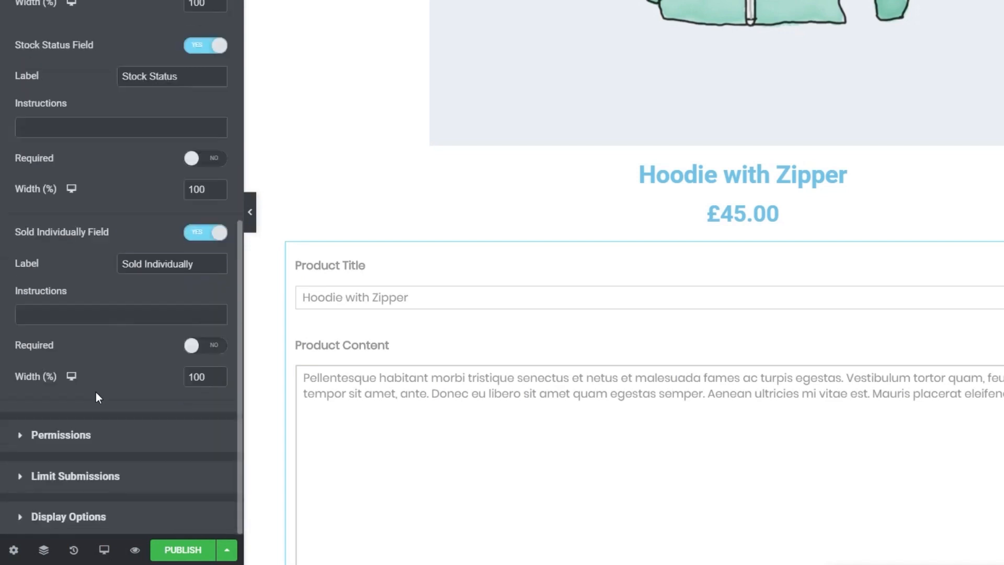
# - In the form's permissions, add the Editor role and remove the individually selected user
pyautogui.click(66, 438)
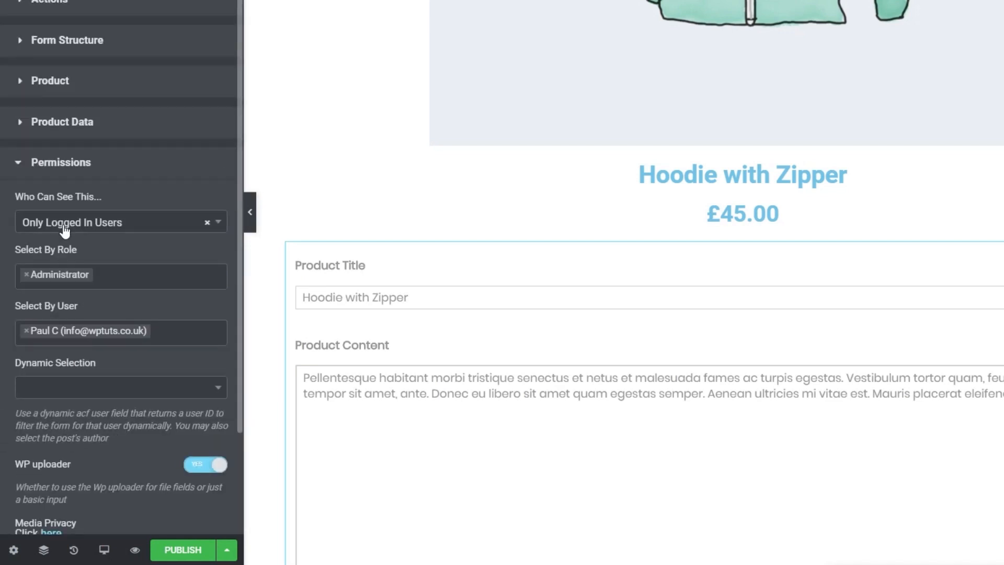
pyautogui.click(117, 274)
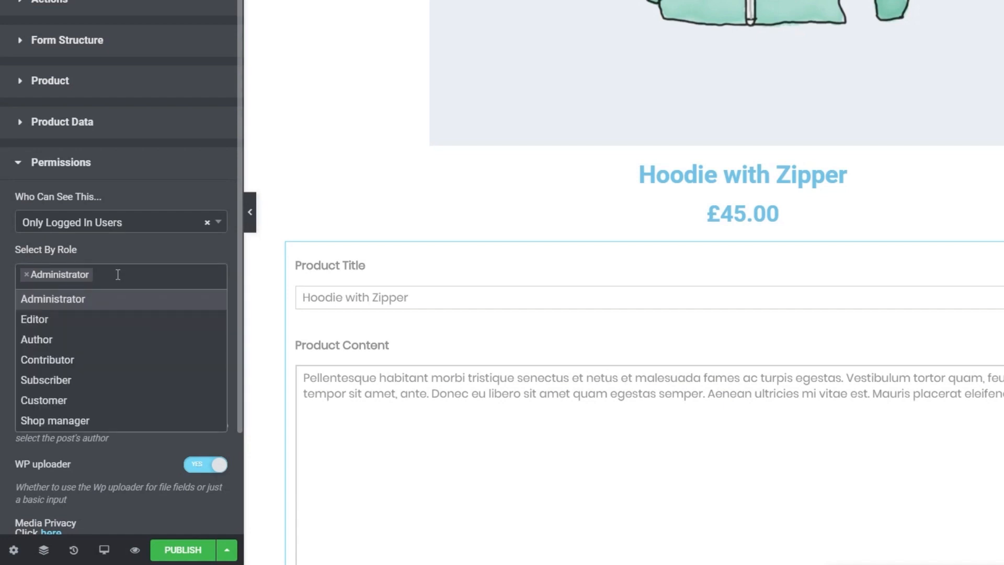
pyautogui.click(75, 320)
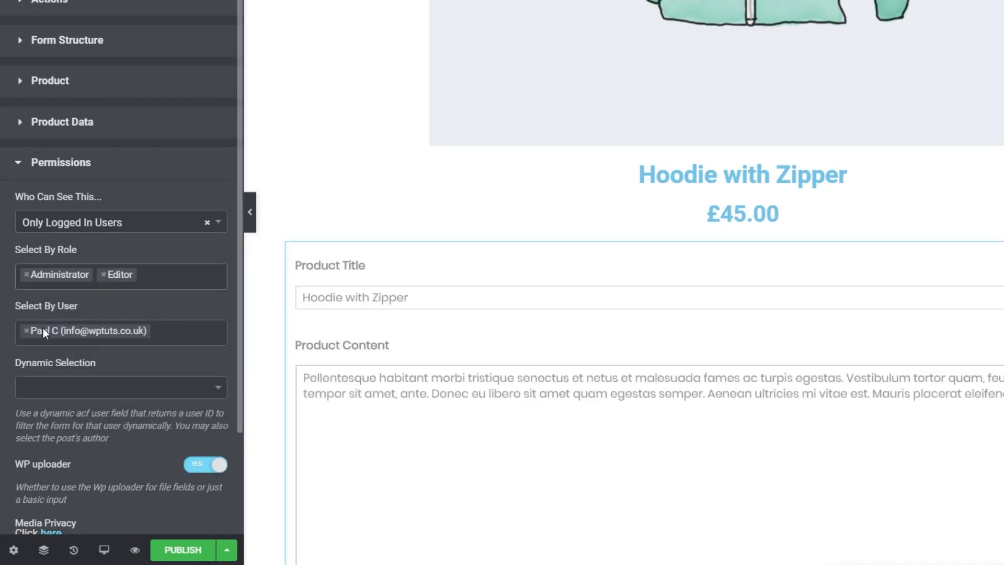
pyautogui.click(26, 330)
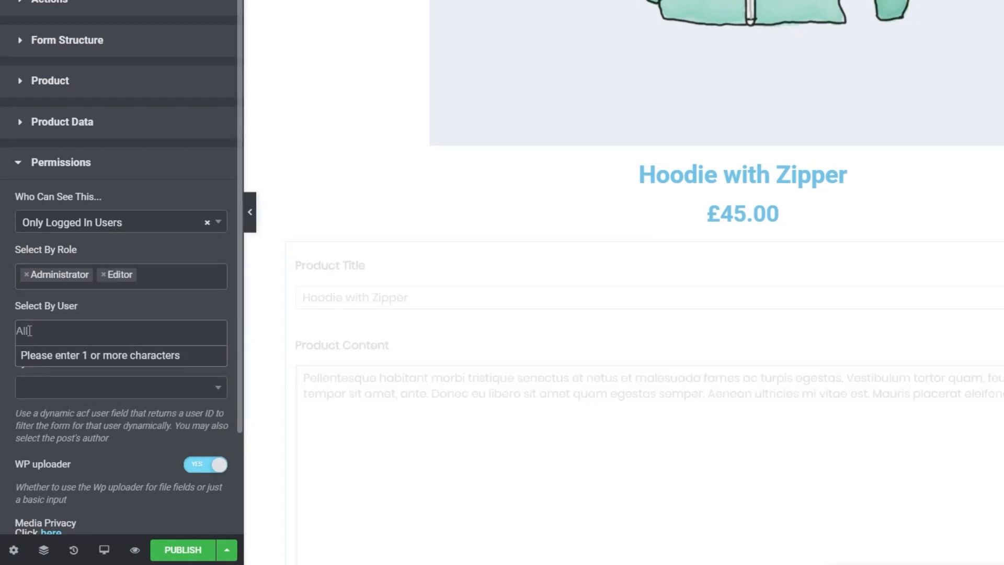
# - Set the dynamic selection in the form's permissions to Post Author
pyautogui.click(125, 390)
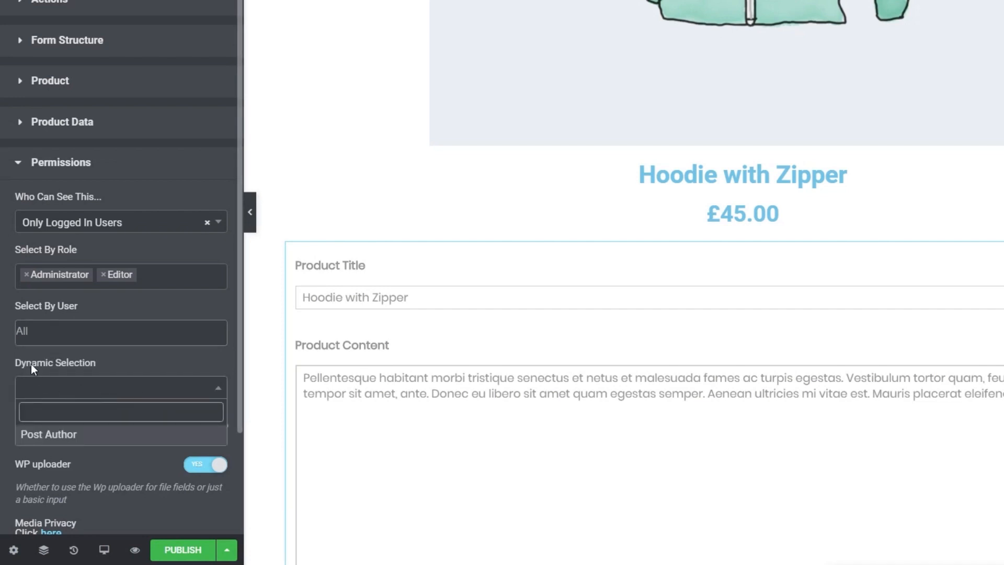
pyautogui.click(56, 442)
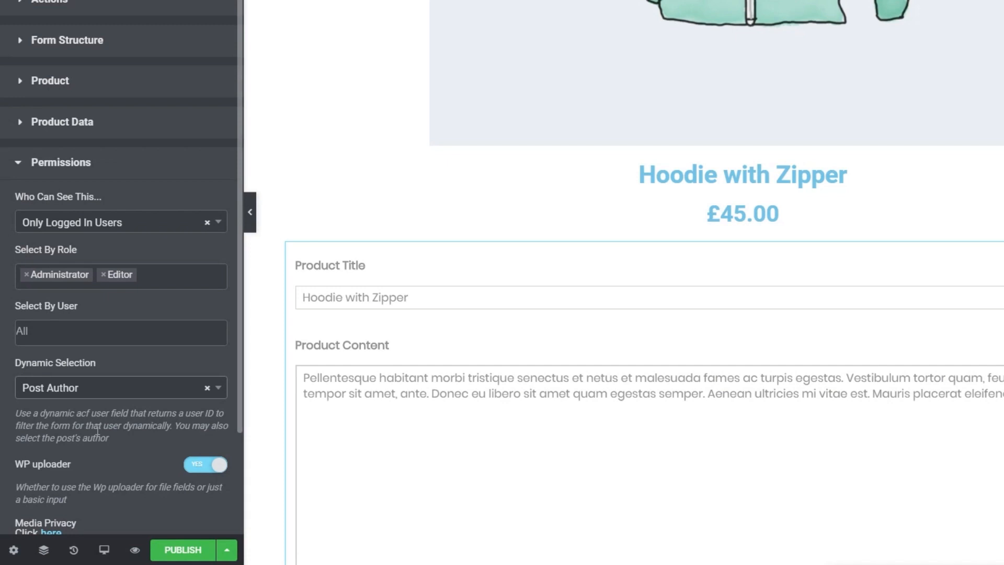
pyautogui.click(64, 164)
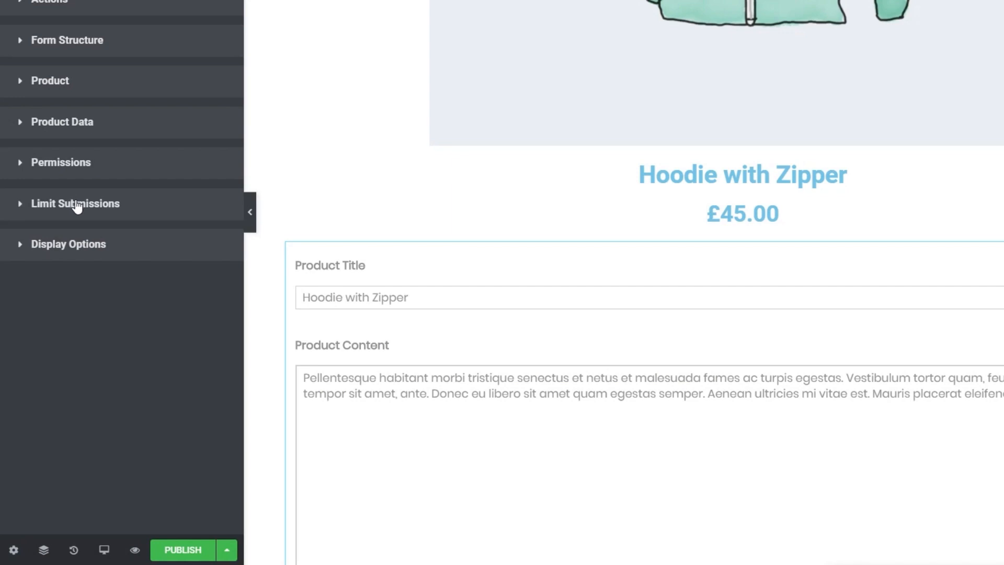
# - Enable Show in Modal for the edit form and publish the template without adding a display condition
pyautogui.click(68, 246)
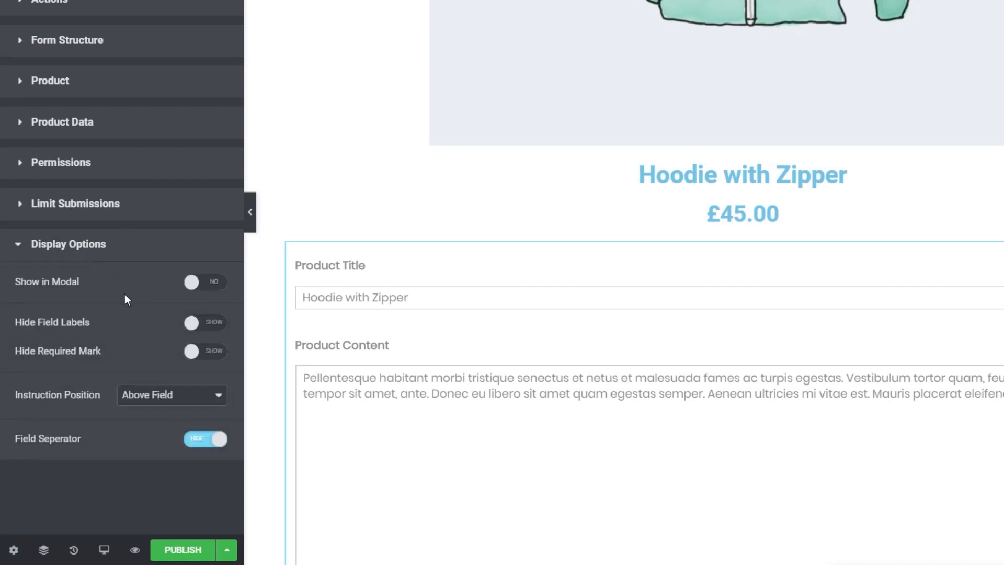
pyautogui.scroll(7, 481, 277)
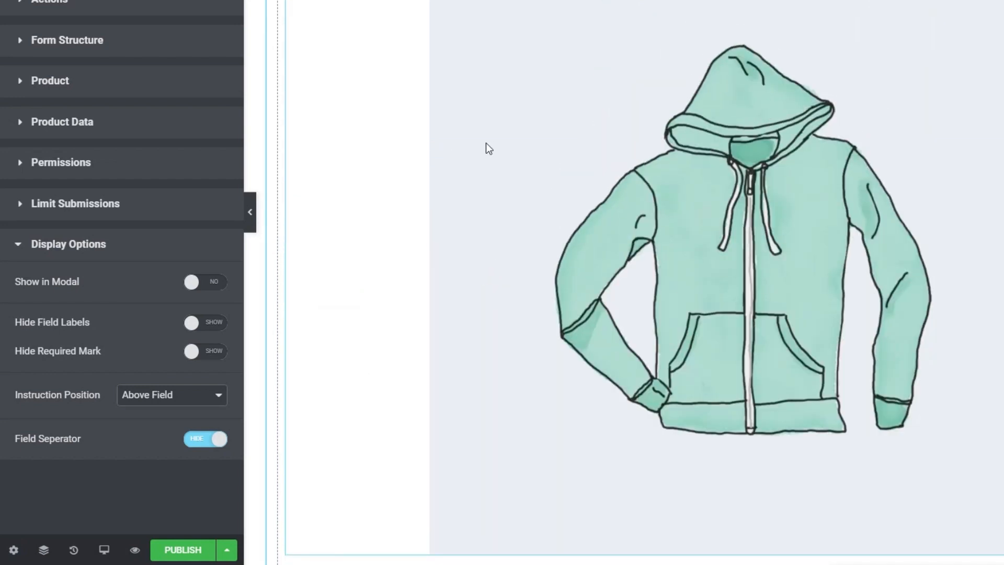
pyautogui.scroll(-12, 513, 152)
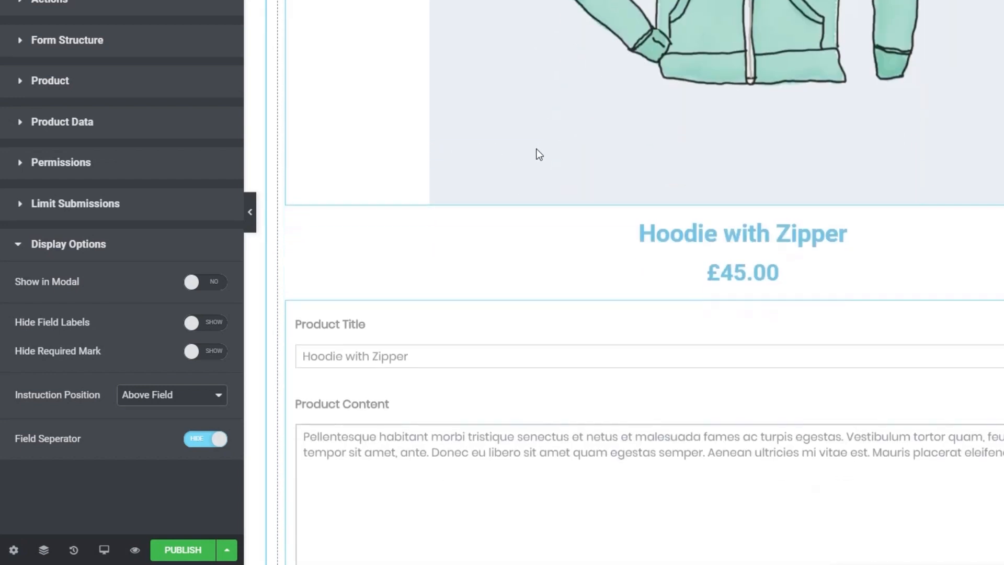
pyautogui.scroll(-20, 514, 163)
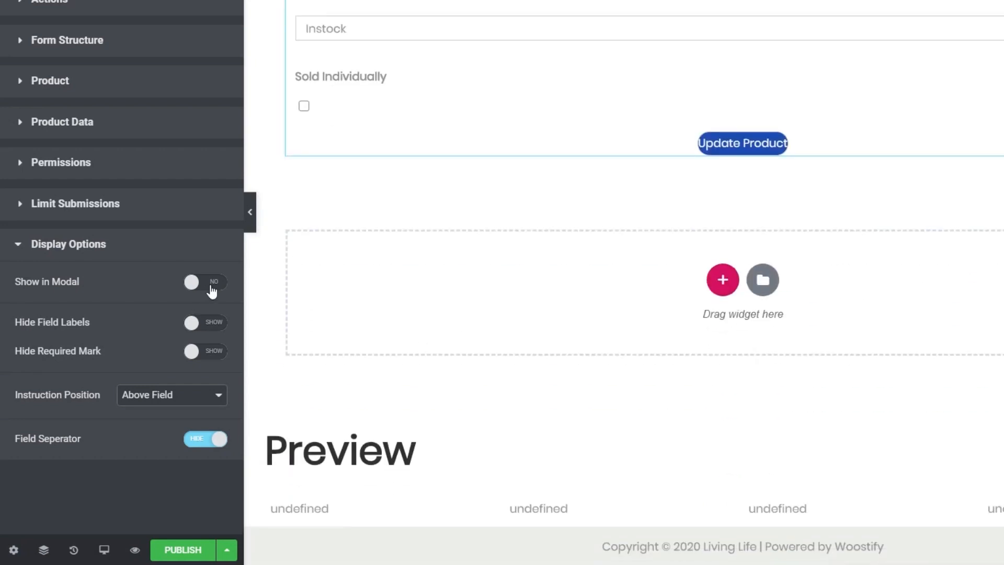
pyautogui.click(208, 282)
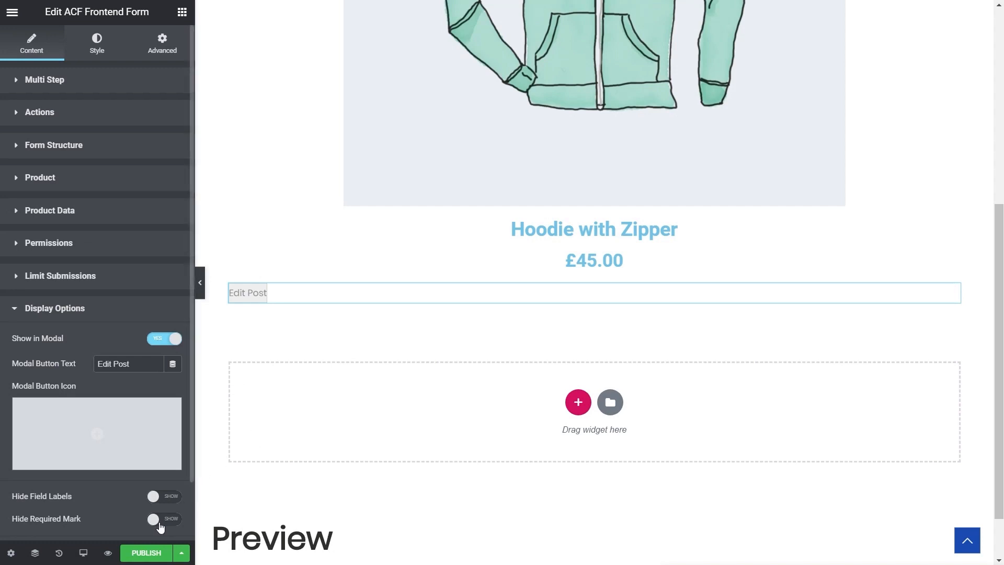
pyautogui.click(145, 556)
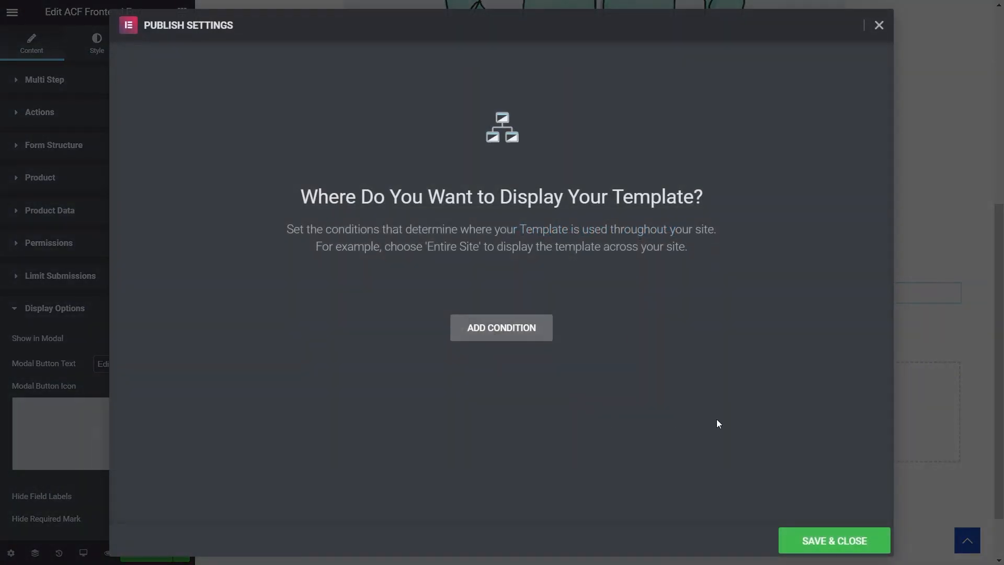
pyautogui.click(829, 542)
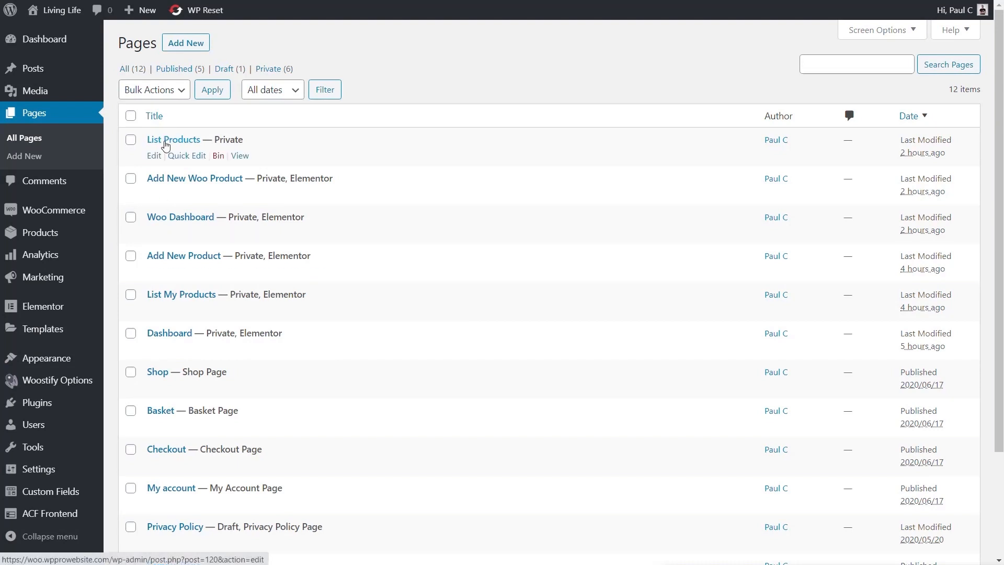
# - Open the List Products page in the Elementor editor and add a single-column section
pyautogui.click(166, 145)
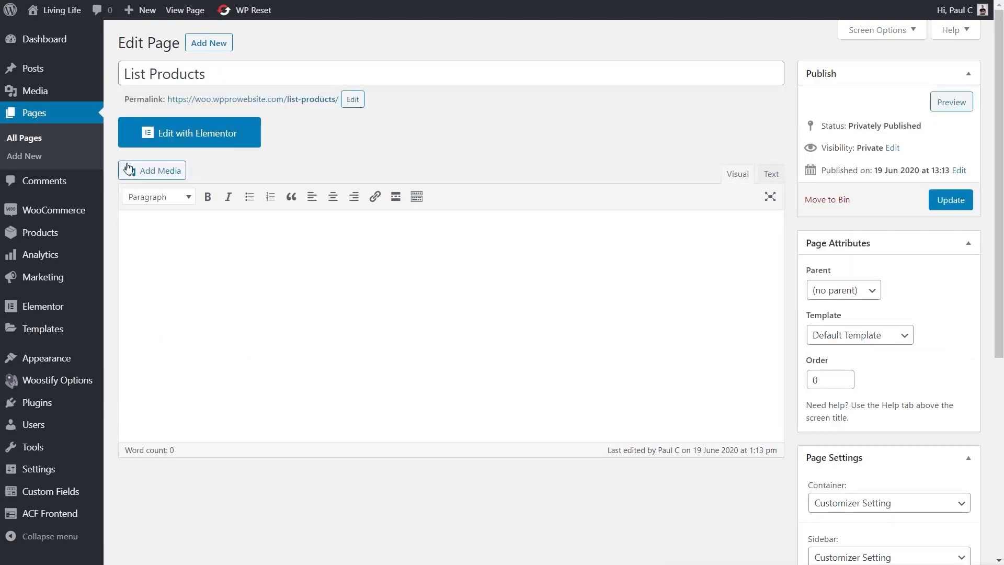
pyautogui.click(193, 137)
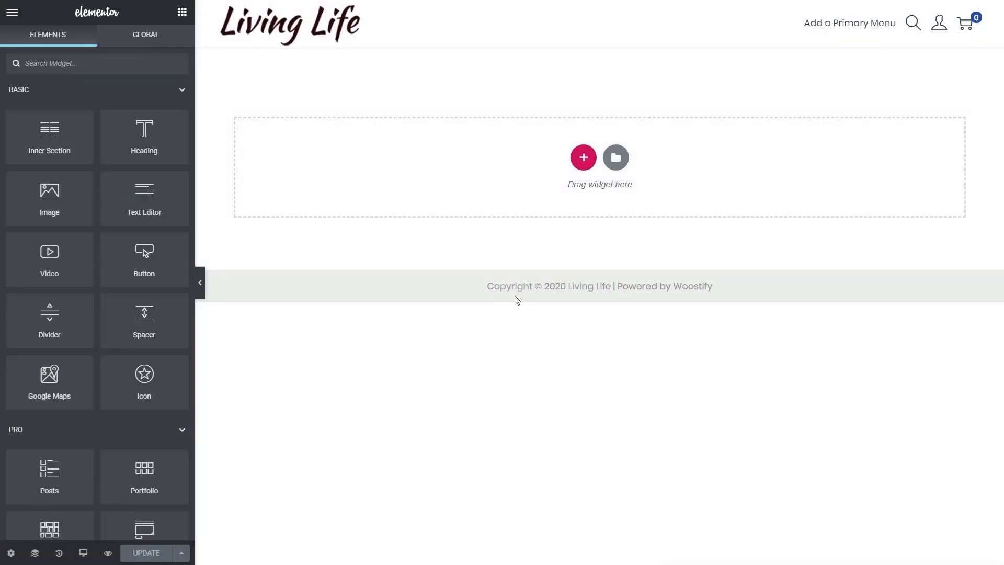
pyautogui.click(584, 156)
pyautogui.click(442, 192)
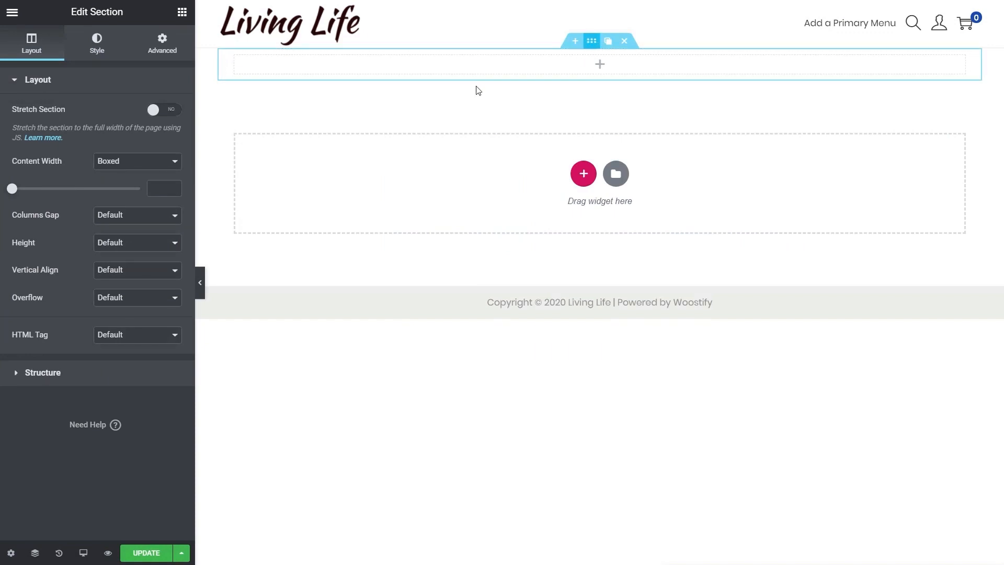
# - Unlink the section's padding values and set the top and bottom padding to 50 px, with 0 on both sides
pyautogui.click(157, 47)
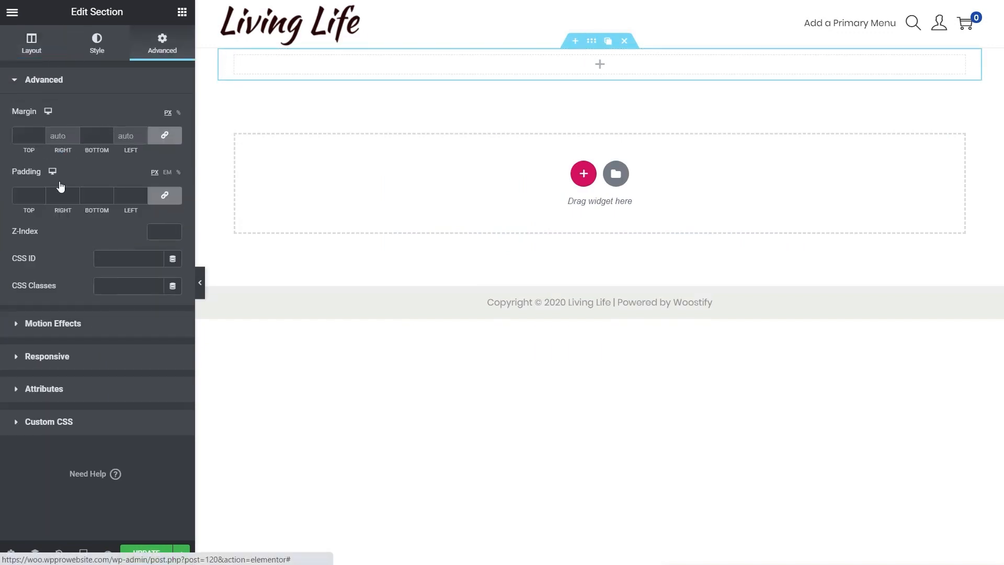
pyautogui.click(161, 196)
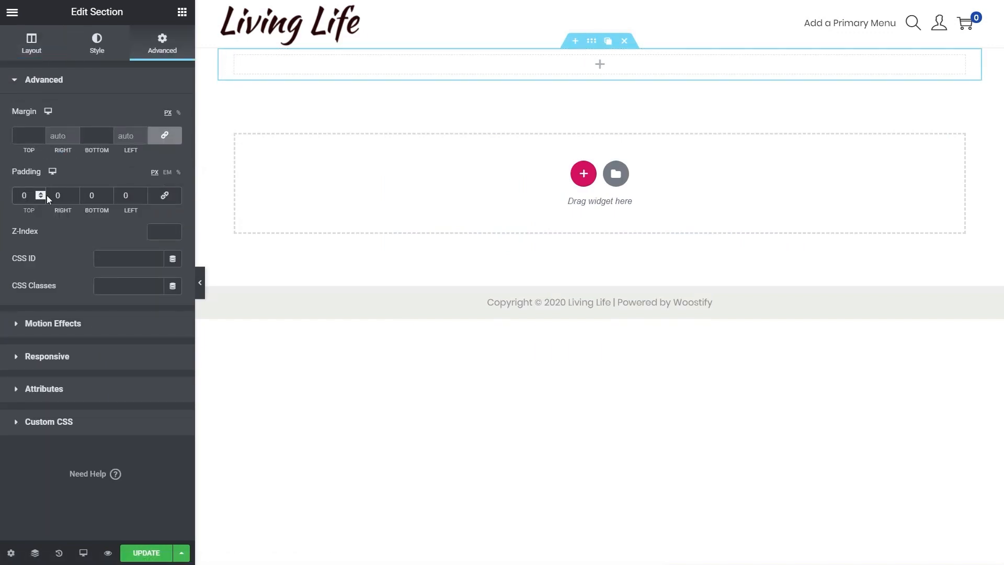
pyautogui.write('5')
pyautogui.click(121, 196)
pyautogui.write('5')
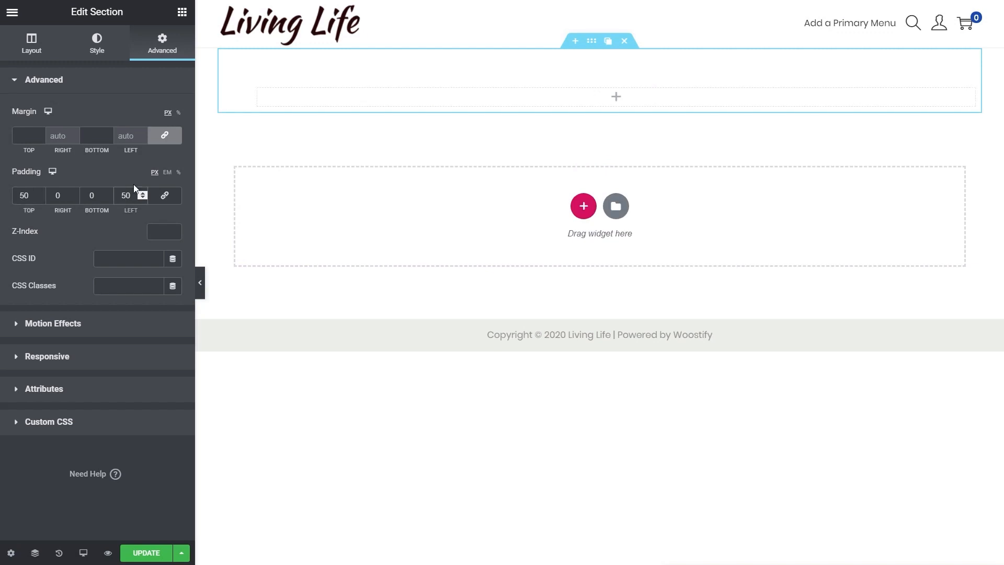
pyautogui.press('BackSpace')
pyautogui.click(88, 196)
pyautogui.write('5')
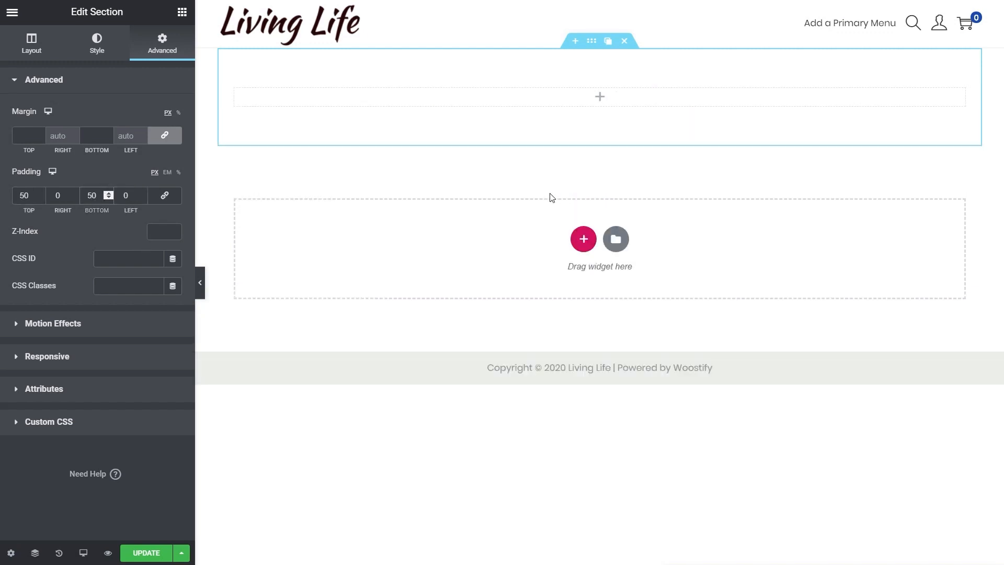
# - Add a Posts widget to the section and set its query source to Products
pyautogui.click(181, 12)
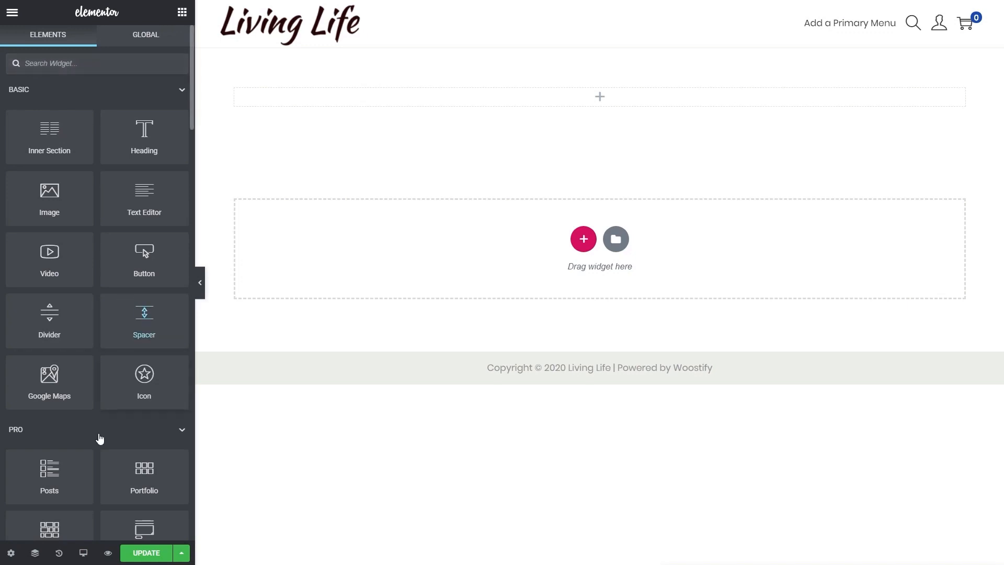
pyautogui.moveTo(43, 479); pyautogui.dragTo(569, 102)
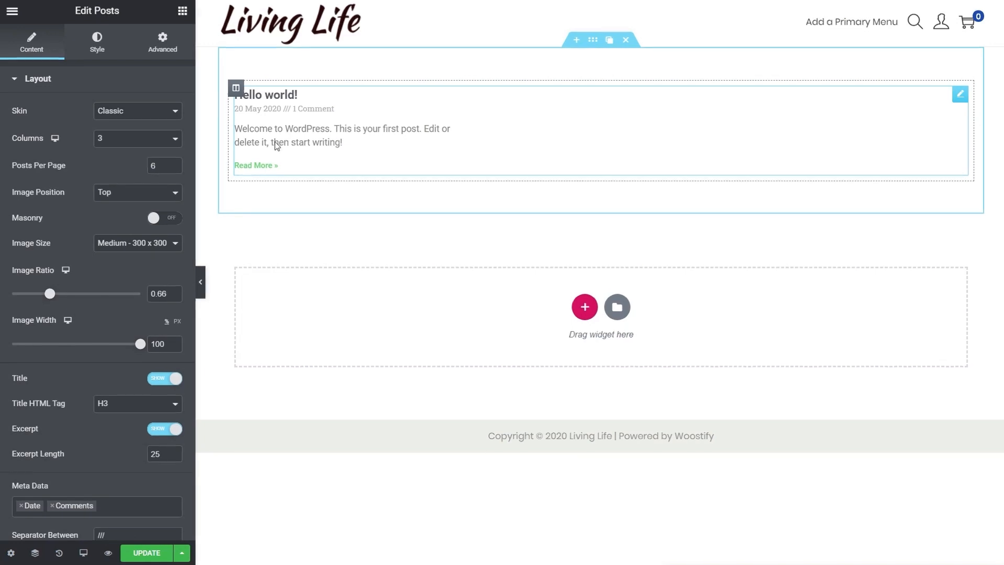
pyautogui.scroll(-5, 21, 450)
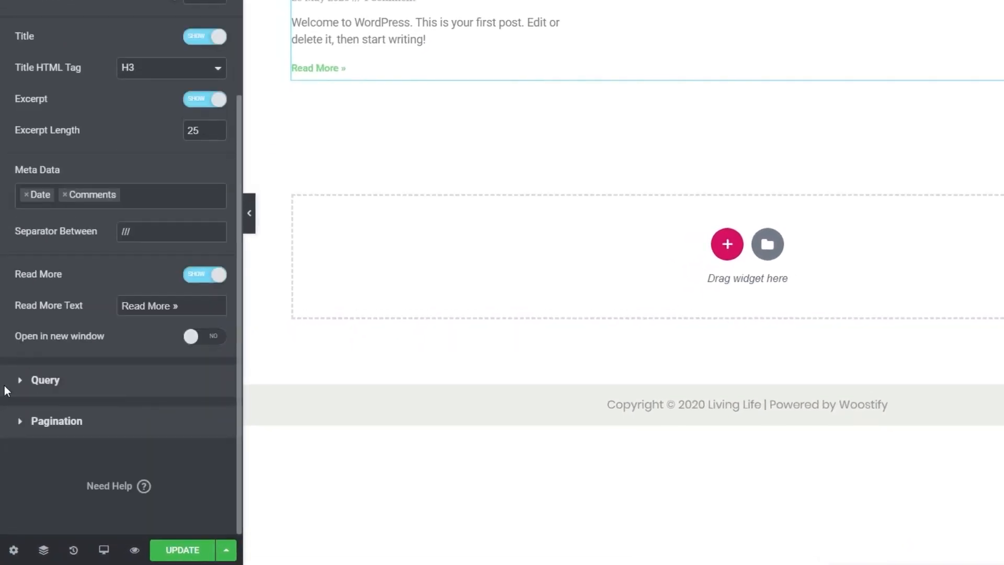
pyautogui.click(47, 384)
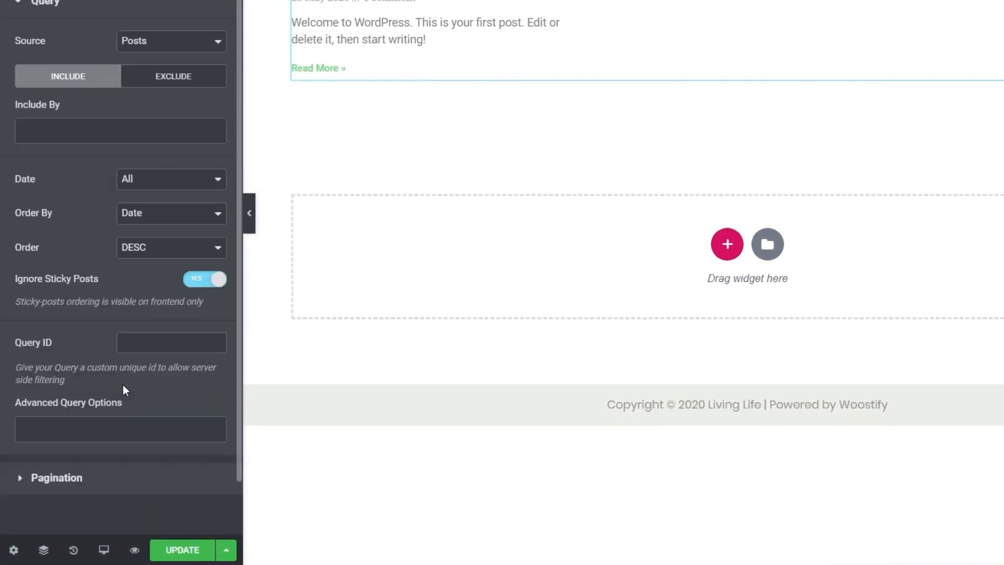
pyautogui.click(178, 46)
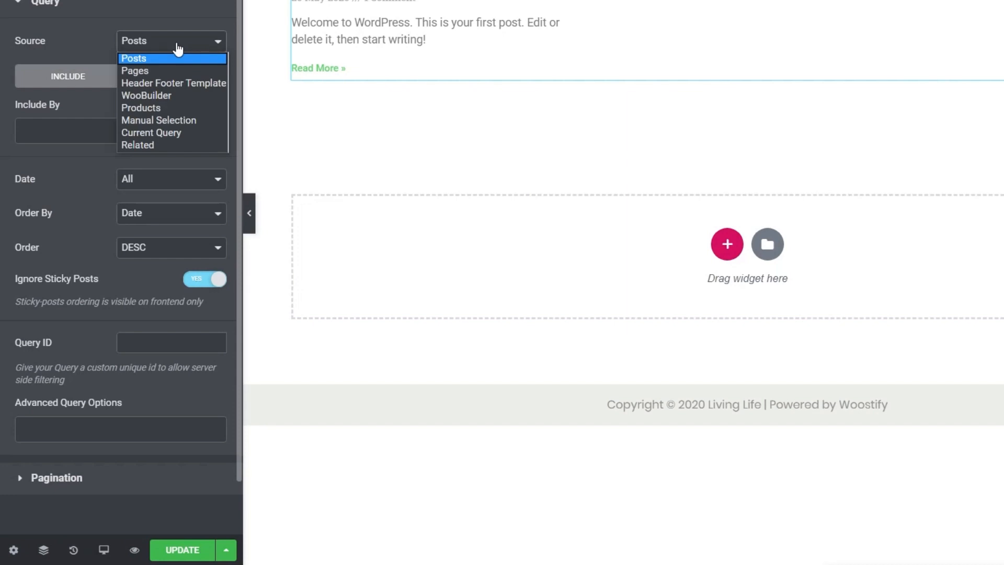
pyautogui.click(158, 108)
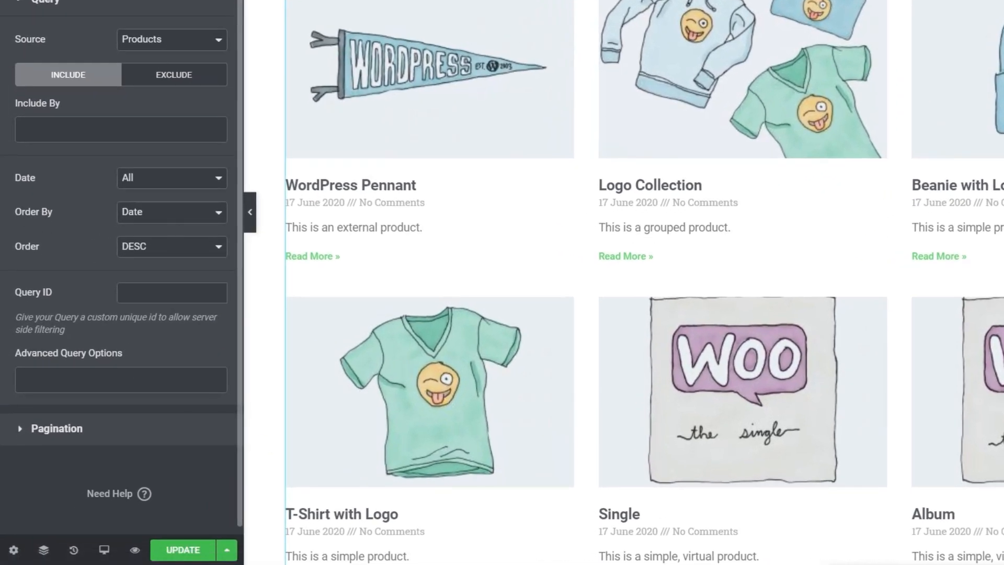
# - Add the Dynamic User advanced query option to the Posts widget and set it to Post Author is Current User
pyautogui.click(78, 380)
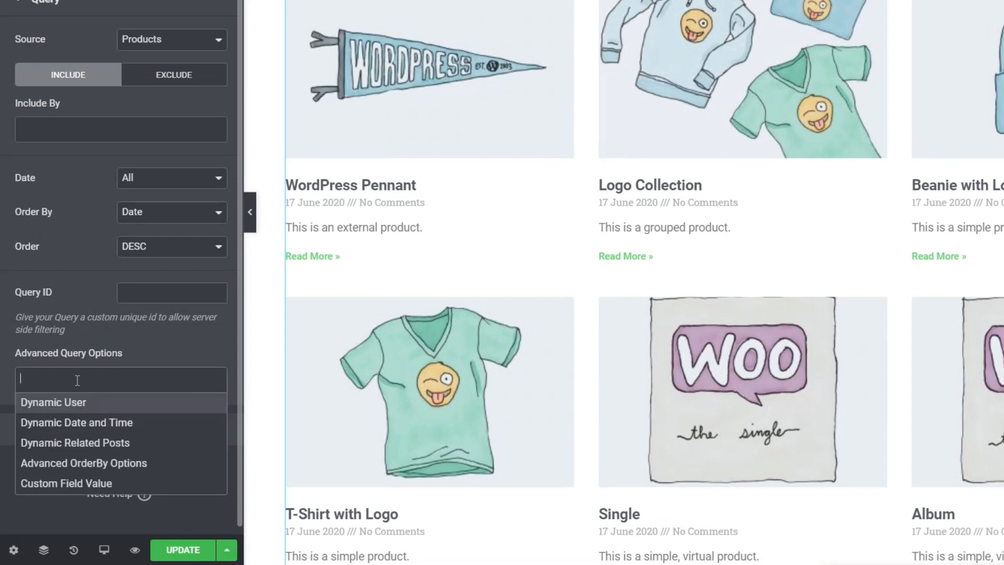
pyautogui.click(95, 411)
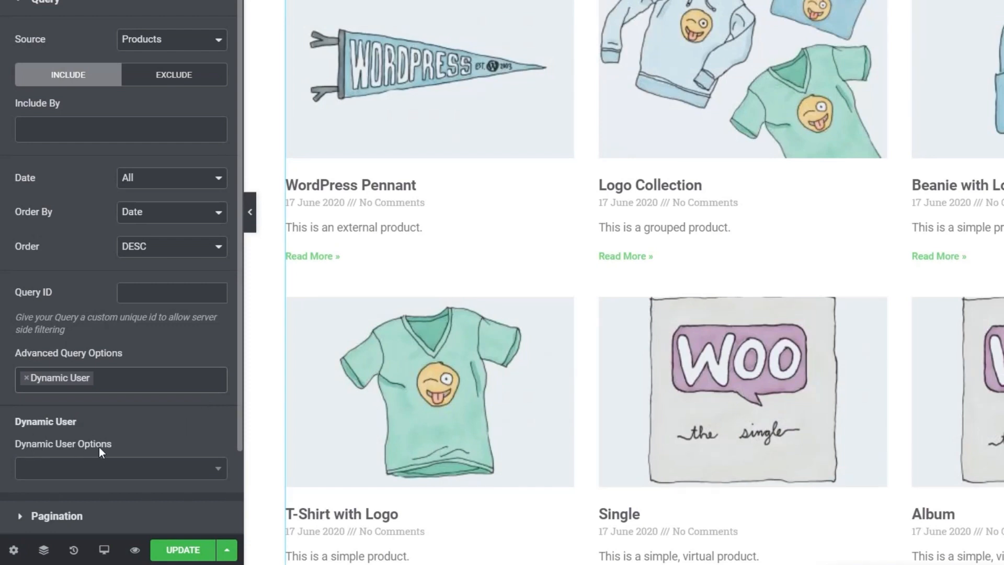
pyautogui.click(219, 469)
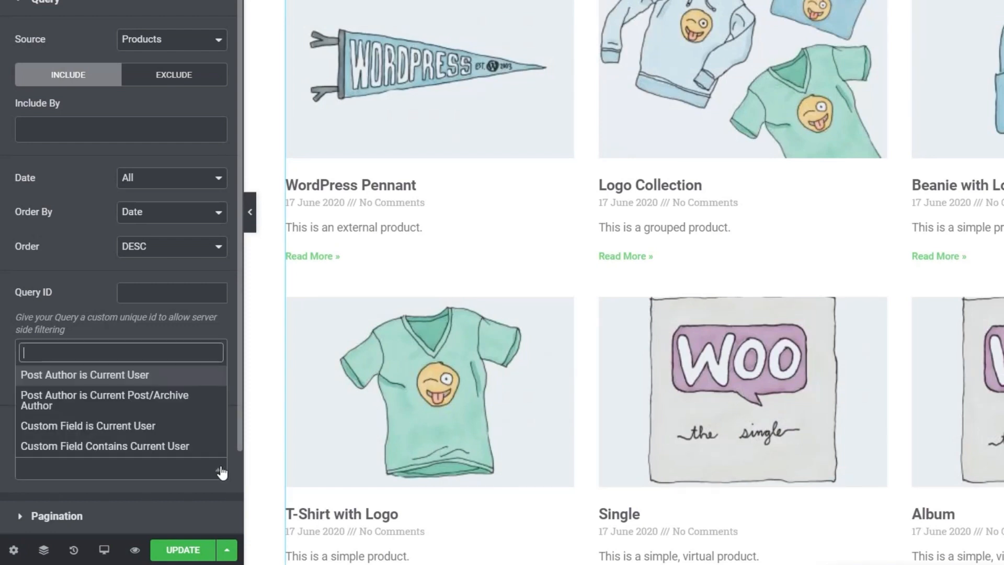
pyautogui.click(158, 374)
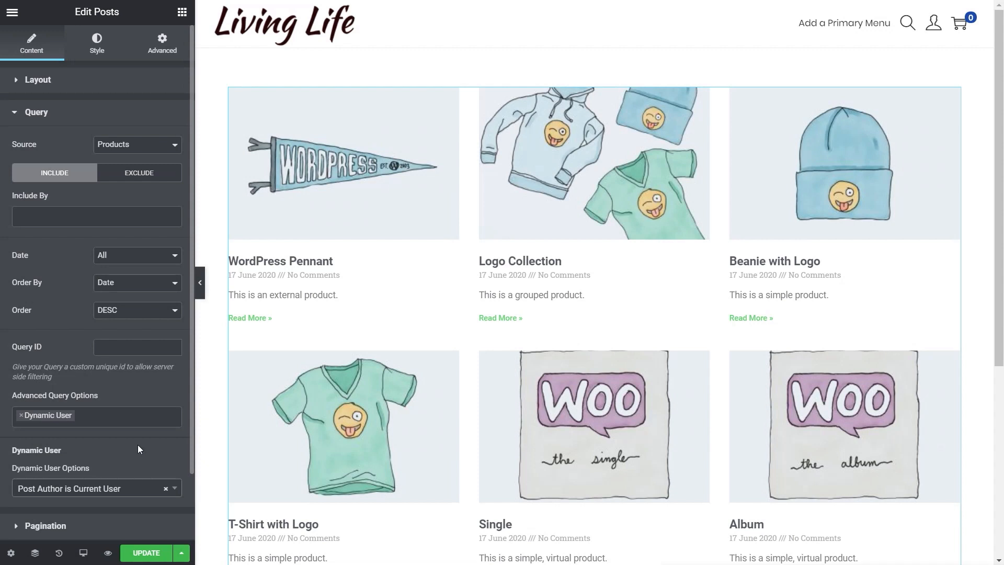
# - Set the Posts widget's pagination to Numbers + Previous/Next
pyautogui.scroll(-2, 137, 457)
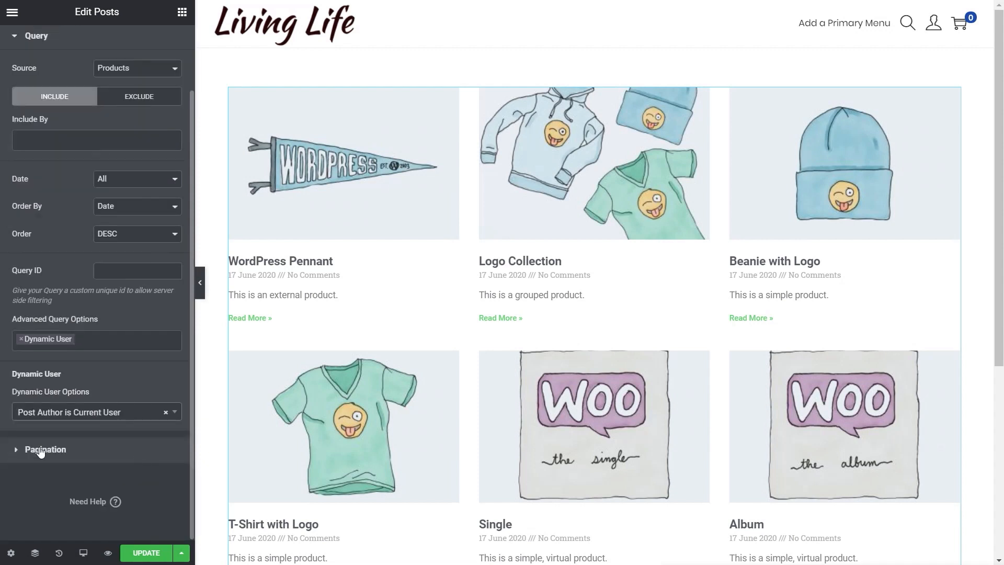
pyautogui.click(38, 449)
pyautogui.scroll(-5, 438, 365)
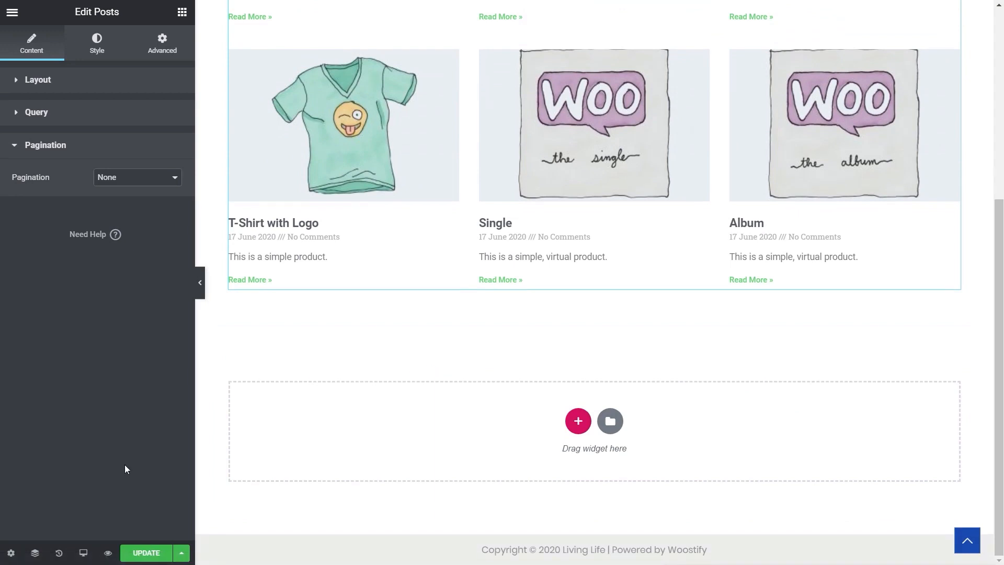
pyautogui.click(157, 187)
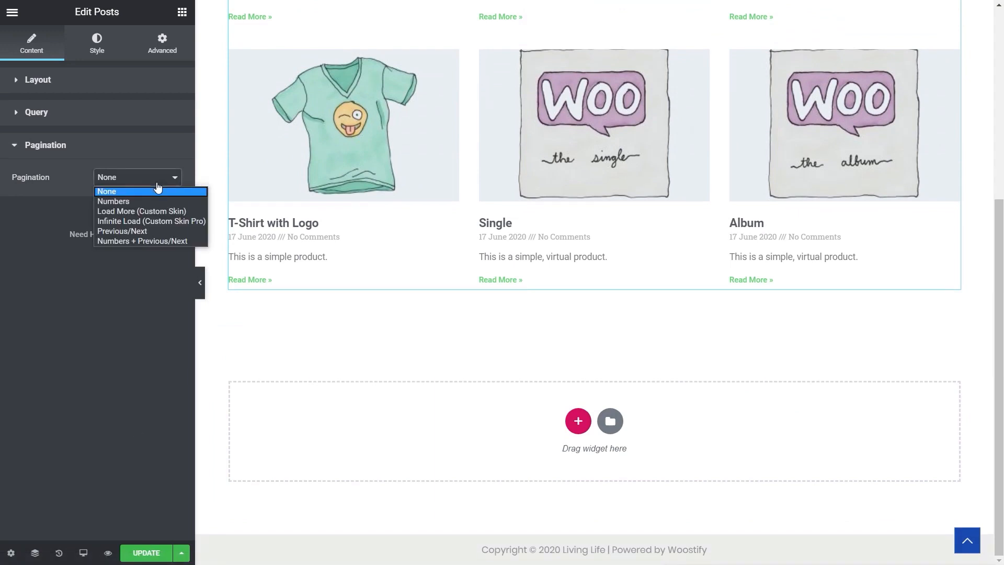
pyautogui.click(154, 240)
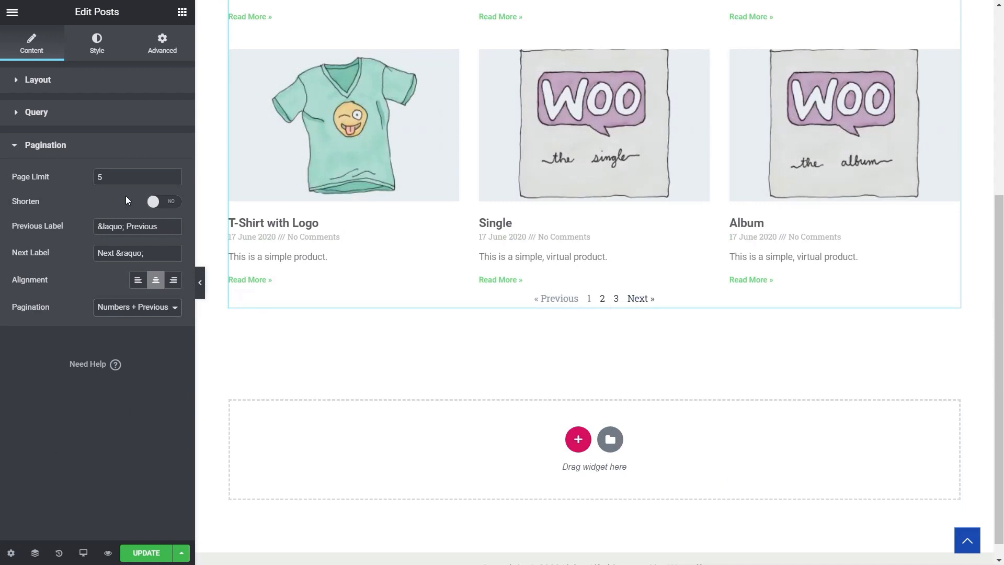
# - Give the Posts widget the Custom skin with the Edit Product Loop Dashboard template and update the page
pyautogui.click(50, 88)
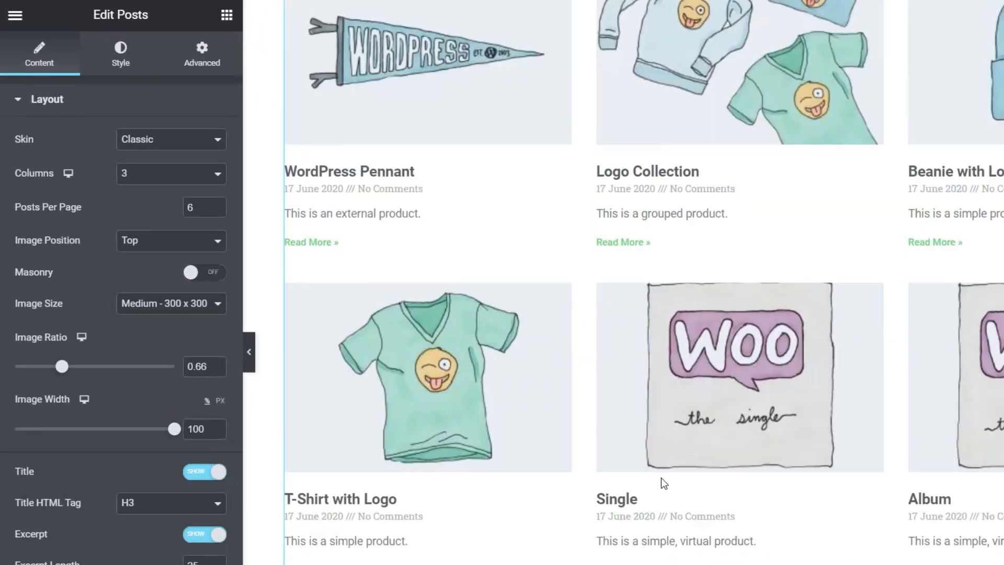
pyautogui.scroll(3, 661, 478)
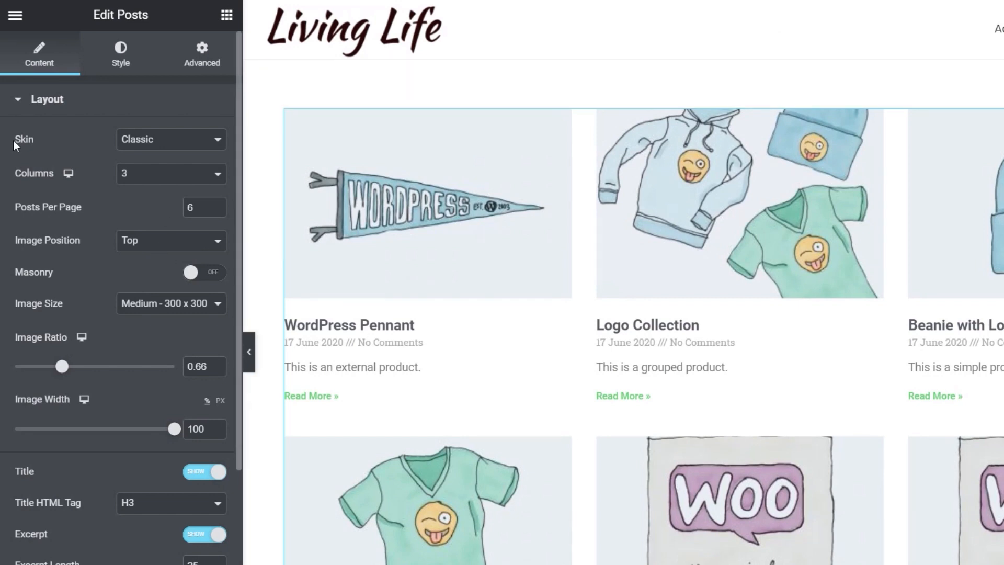
pyautogui.click(167, 149)
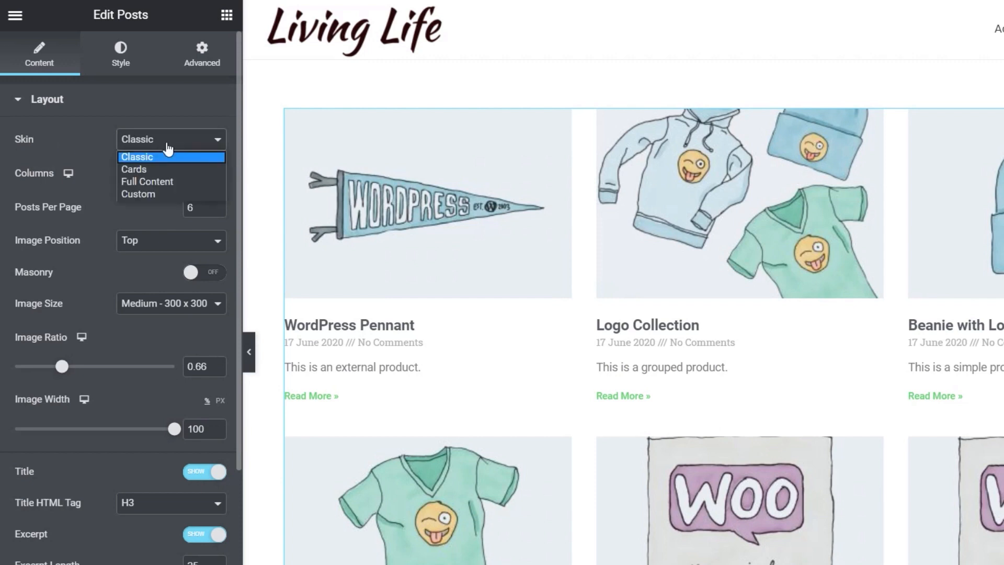
pyautogui.click(152, 196)
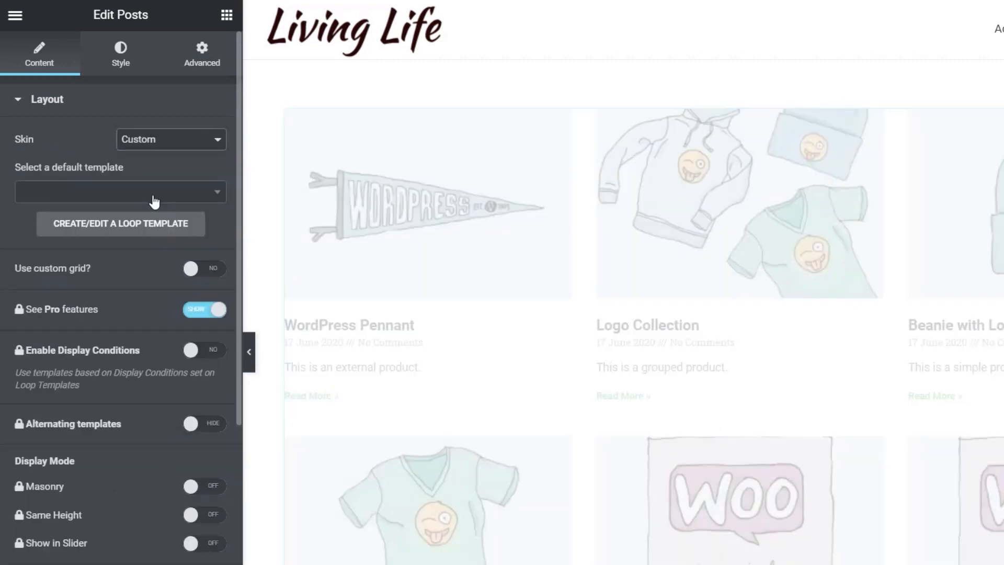
pyautogui.click(102, 195)
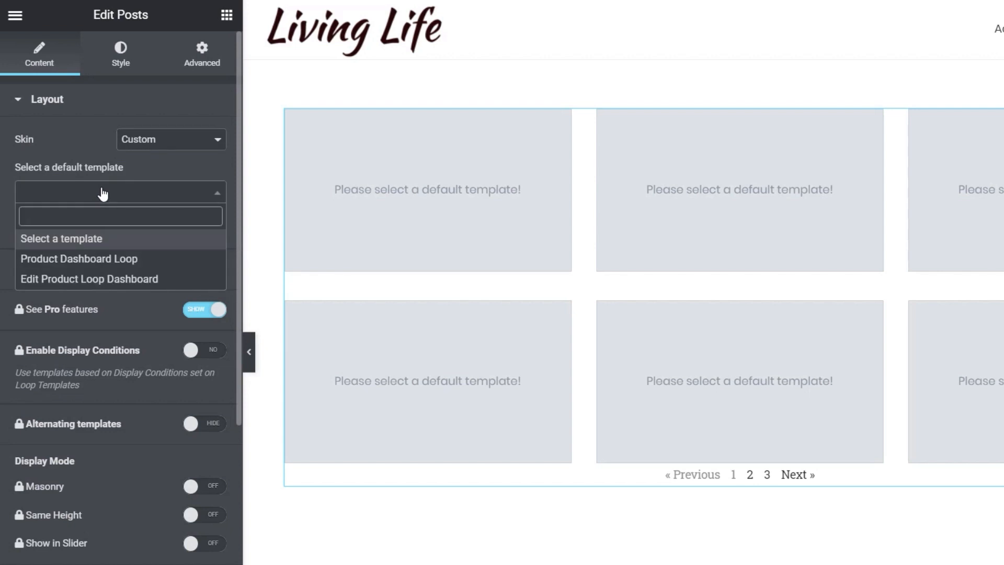
pyautogui.click(115, 281)
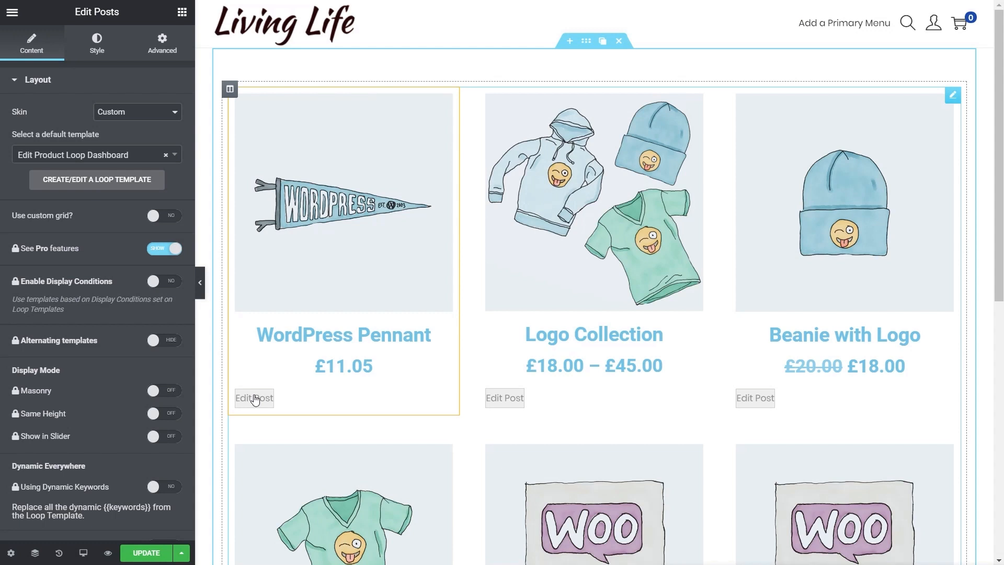
pyautogui.click(142, 554)
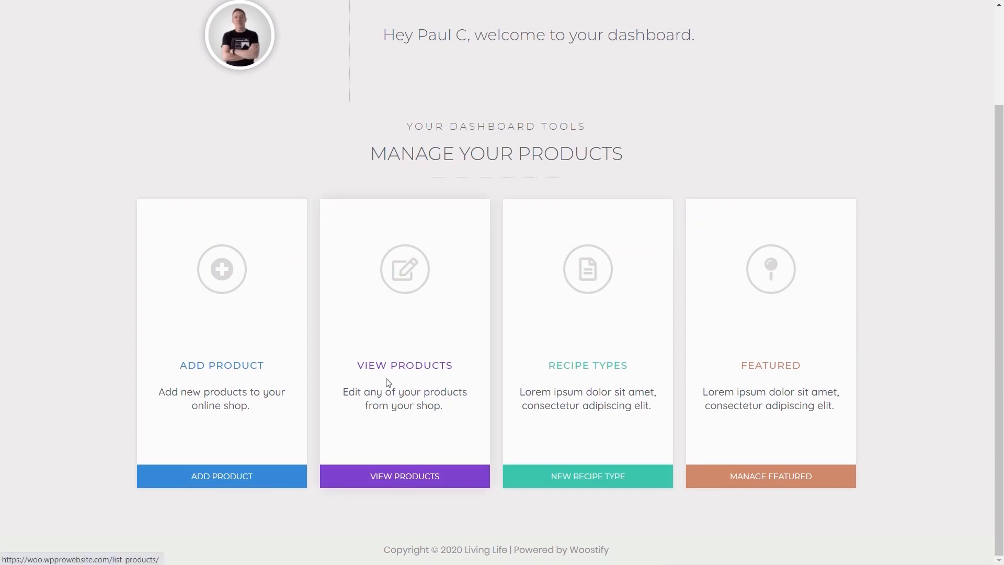
# - Open the product list from the front-end dashboard, then open the WordPress Pennant's edit form and review its fields
pyautogui.click(413, 475)
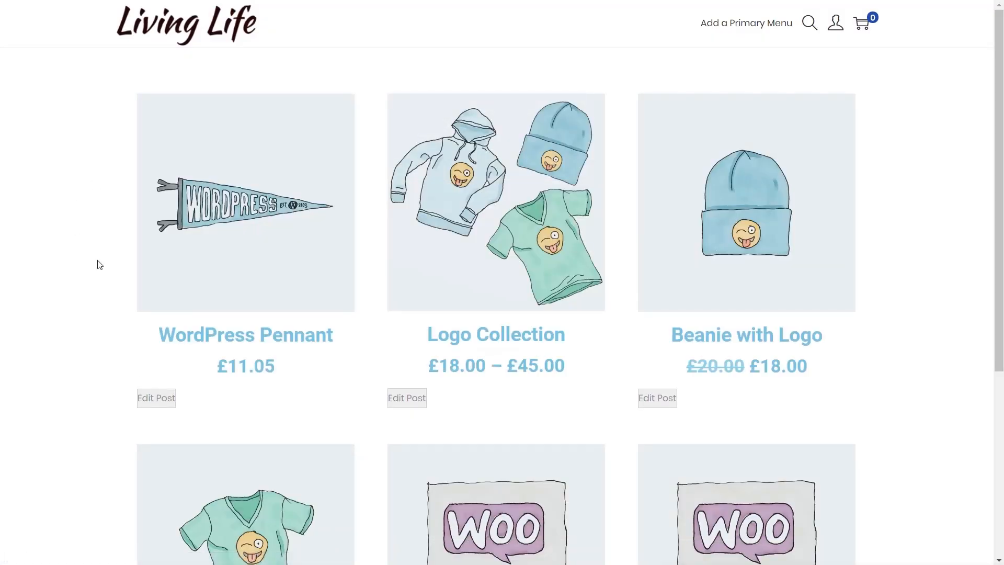
pyautogui.click(156, 400)
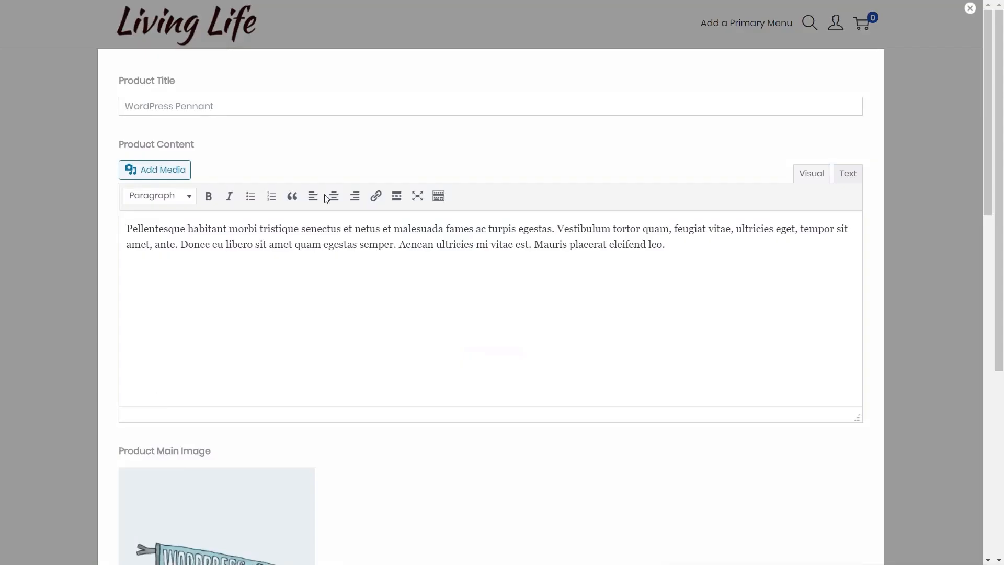
pyautogui.scroll(-13, 538, 381)
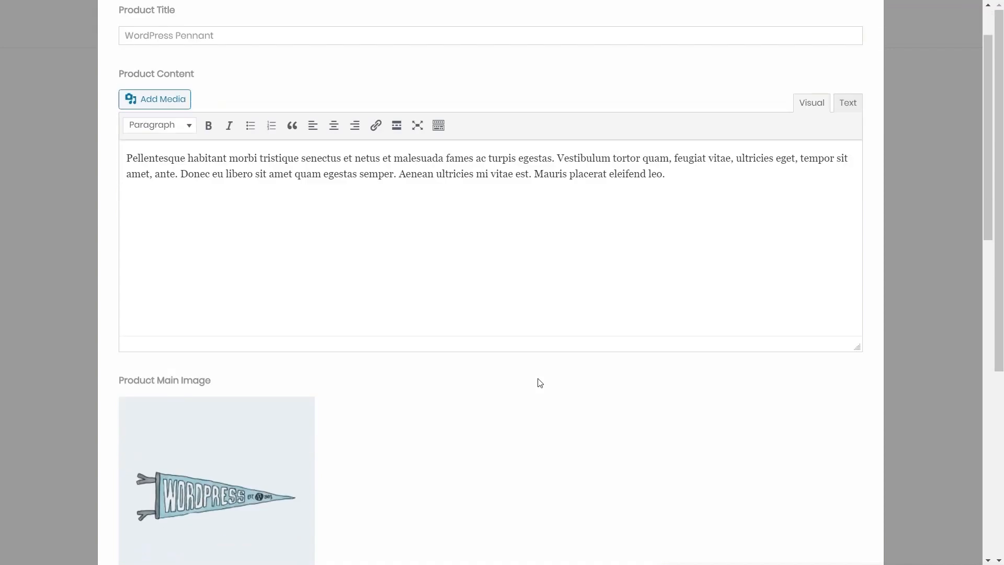
pyautogui.scroll(-4, 539, 383)
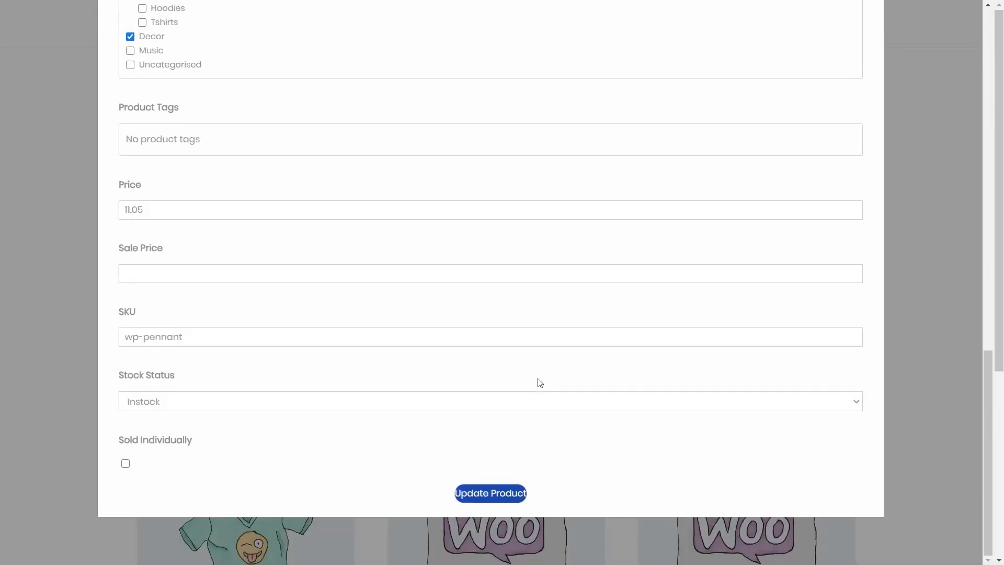
pyautogui.scroll(1, 426, 383)
pyautogui.scroll(15, 426, 382)
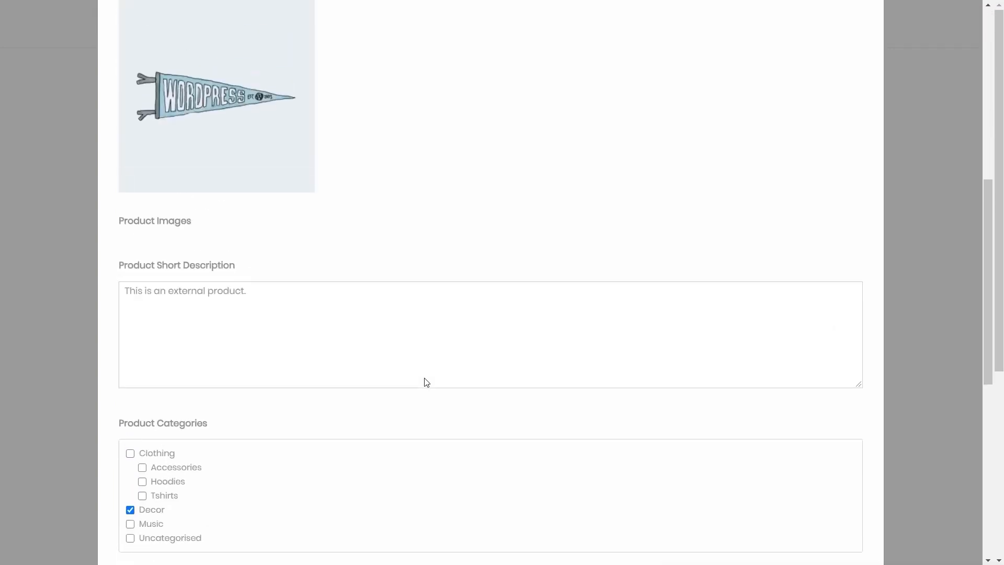
pyautogui.scroll(1, 426, 382)
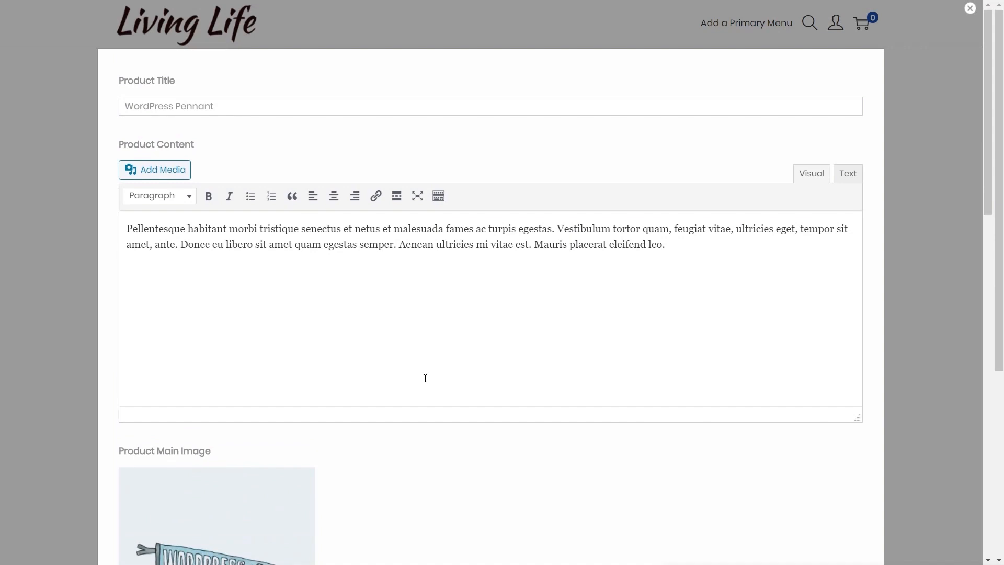
pyautogui.scroll(-15, 426, 381)
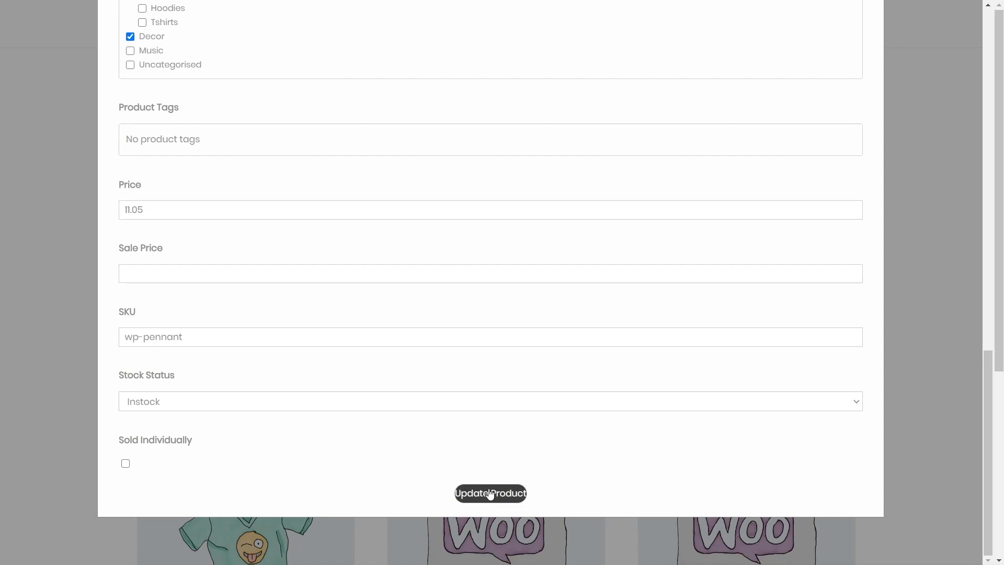
pyautogui.scroll(15, 476, 460)
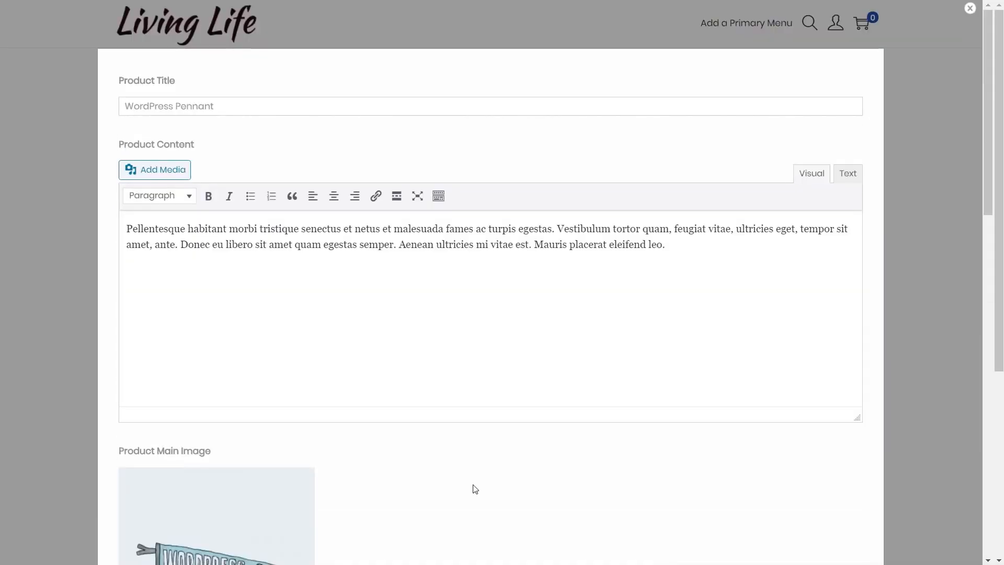
# - Add "update" to the WordPress Pennant's product title, set its price to 50.00 and submit the product update
pyautogui.click(222, 109)
pyautogui.write('update')
pyautogui.scroll(-15, 343, 337)
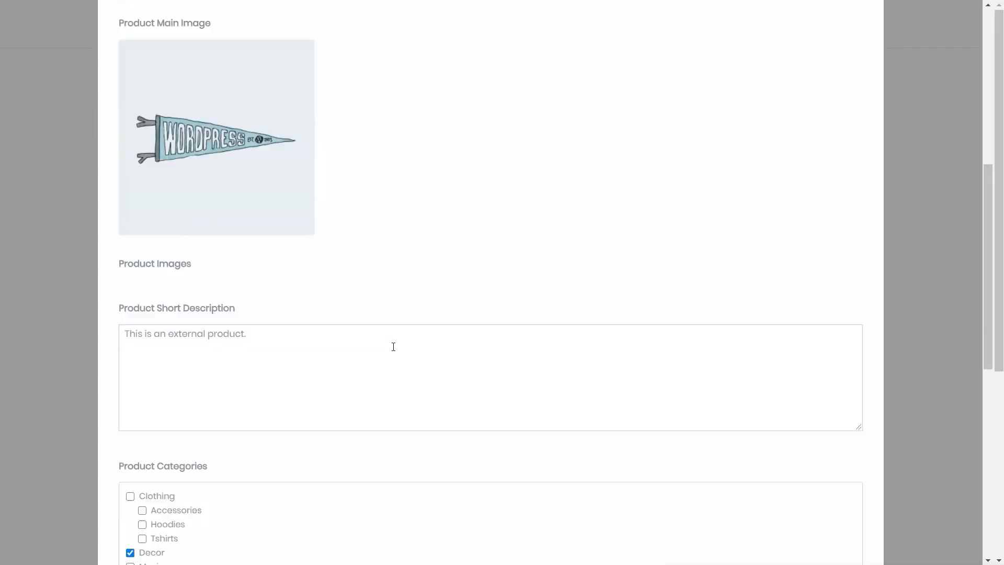
pyautogui.click(503, 500)
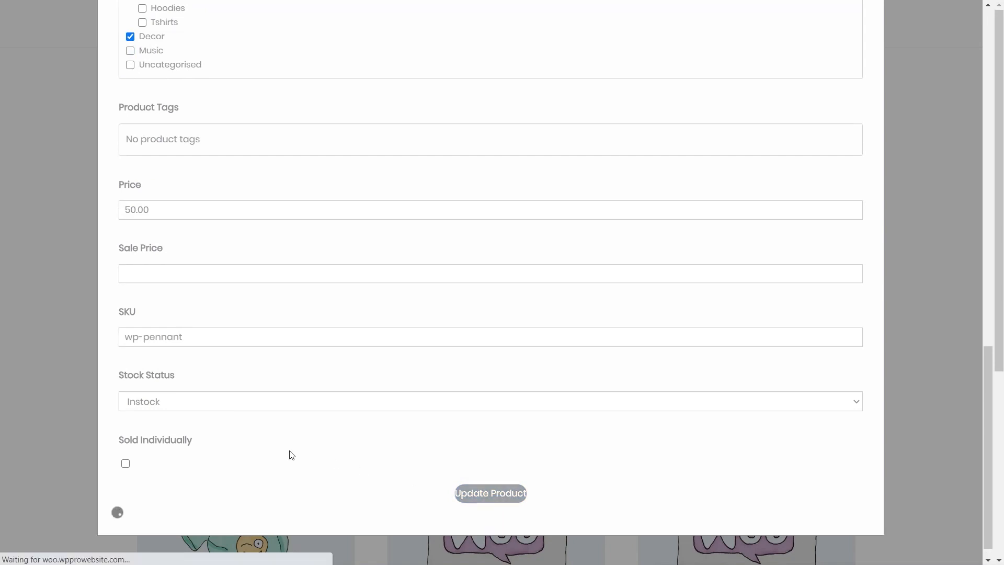